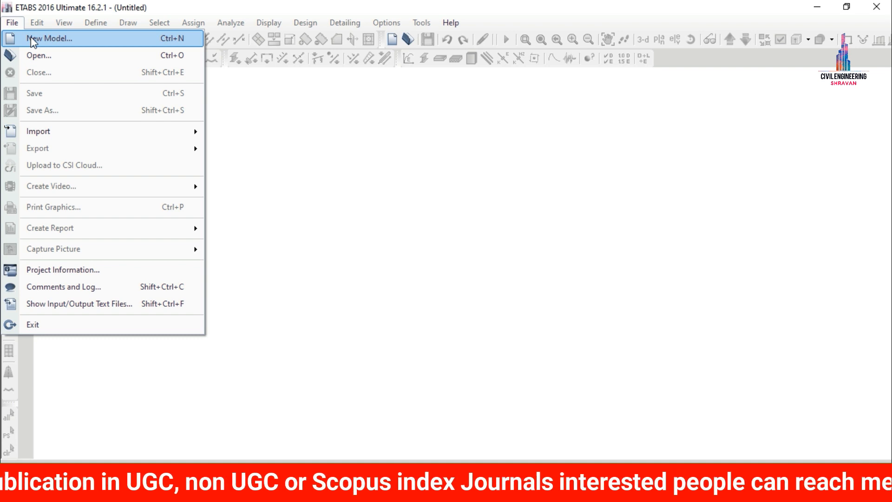
Start a new model using built-in settings with Metric SI display units and the Indian steel section database.
click(33, 39)
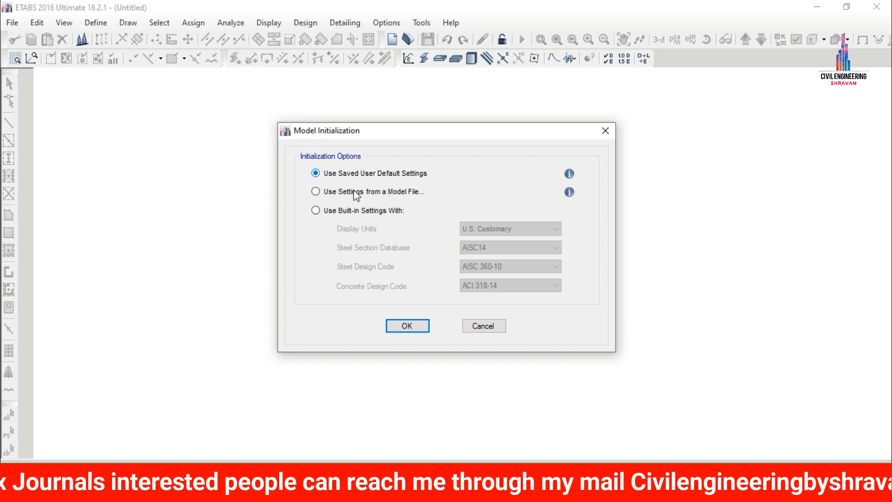
click(327, 213)
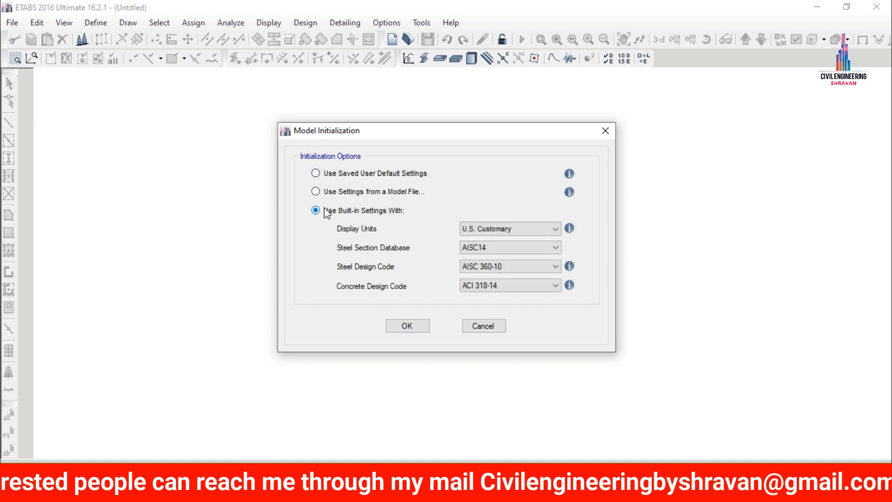
click(518, 231)
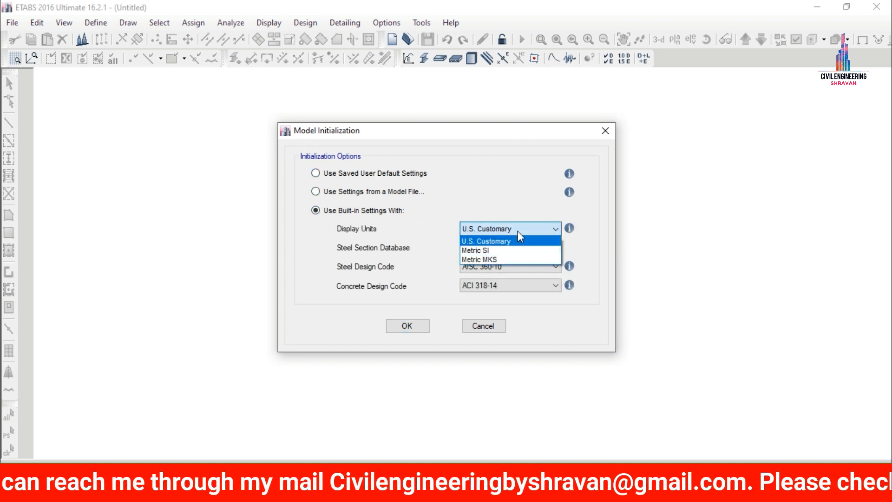
click(502, 252)
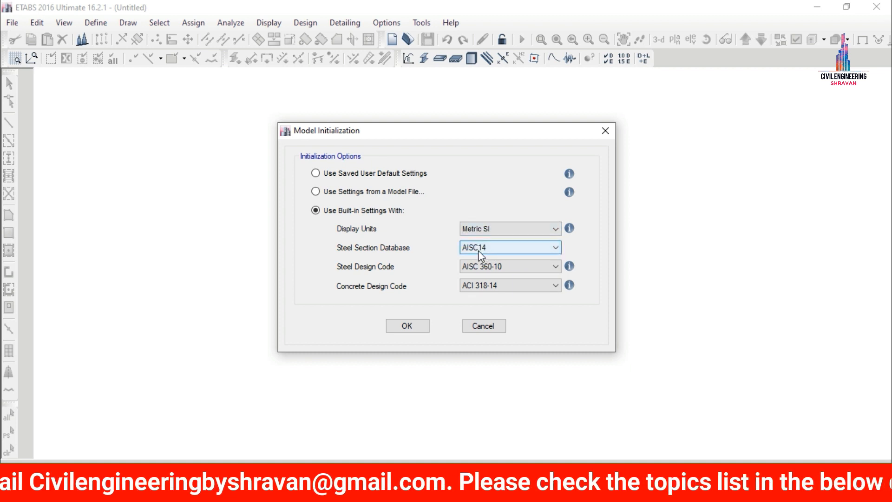
click(478, 251)
key(i)
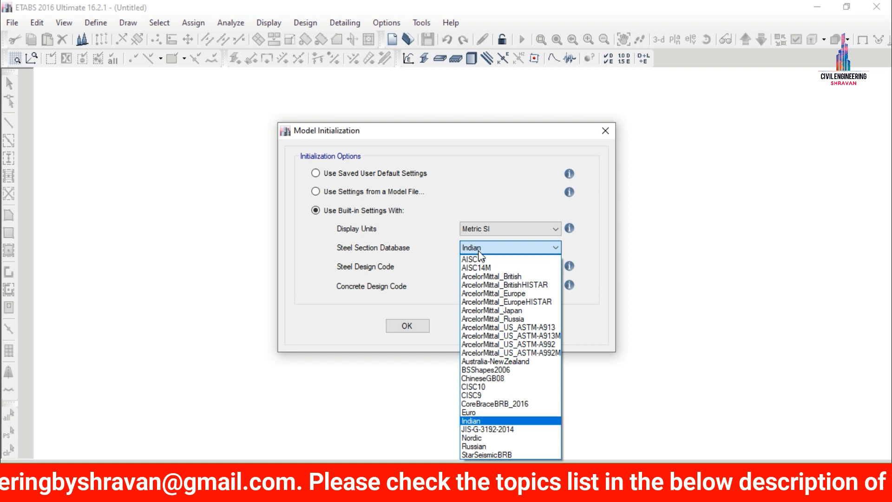
key(Return)
Set the steel design code to IS 800:2007 and the concrete design code to IS 456:2000, and accept the initialization settings.
click(486, 266)
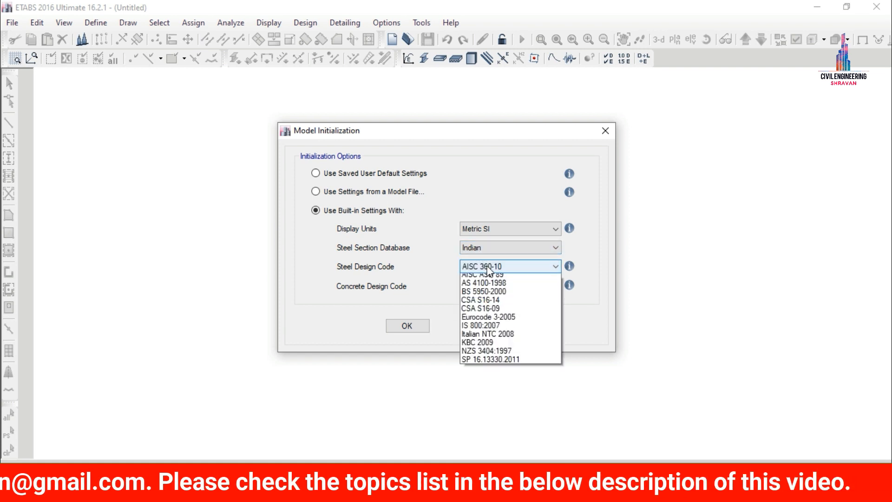
key(i)
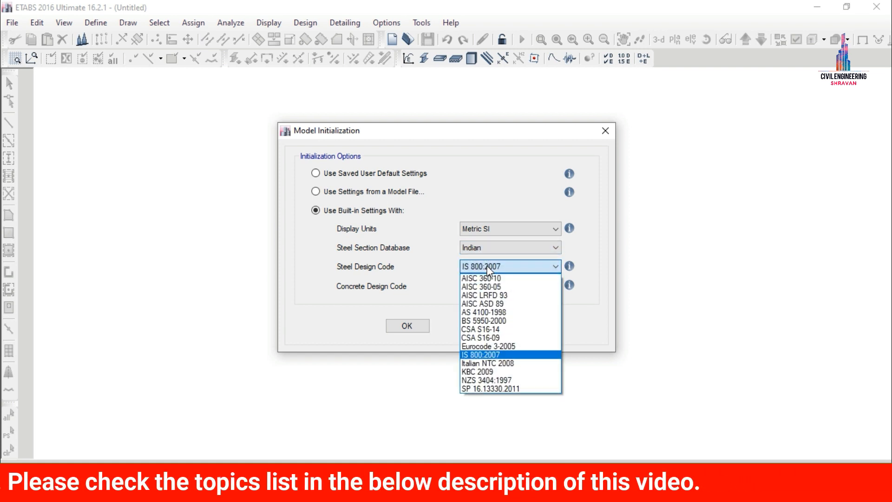
key(Return)
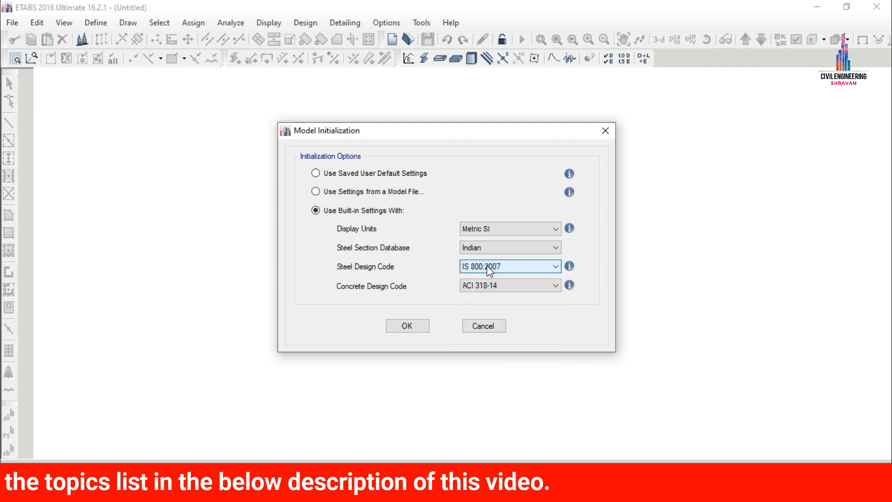
click(480, 285)
key(i)
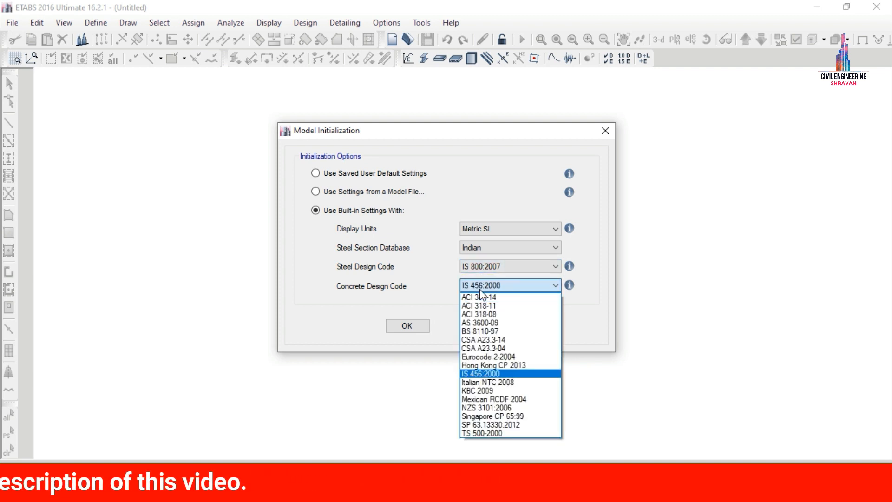
key(Return)
click(411, 328)
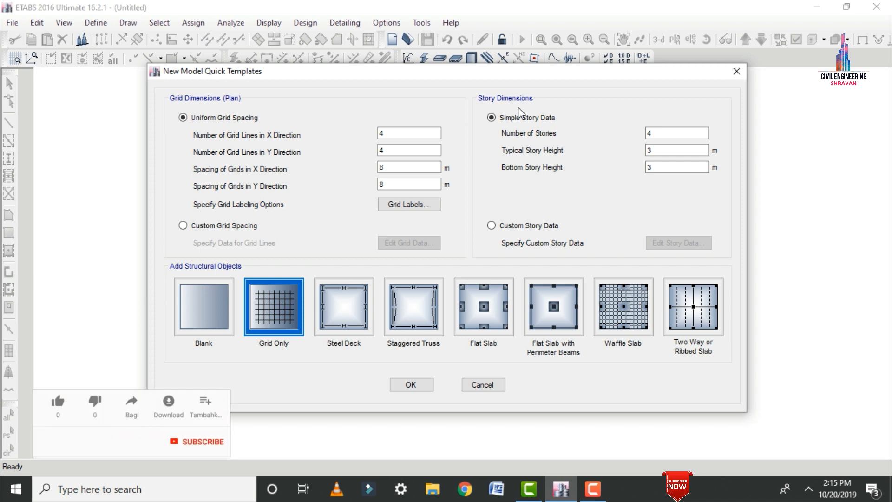
Define a uniform plan grid with 6 lines in X and 4 in Y, spaced 3 m in both directions.
double_click(411, 133)
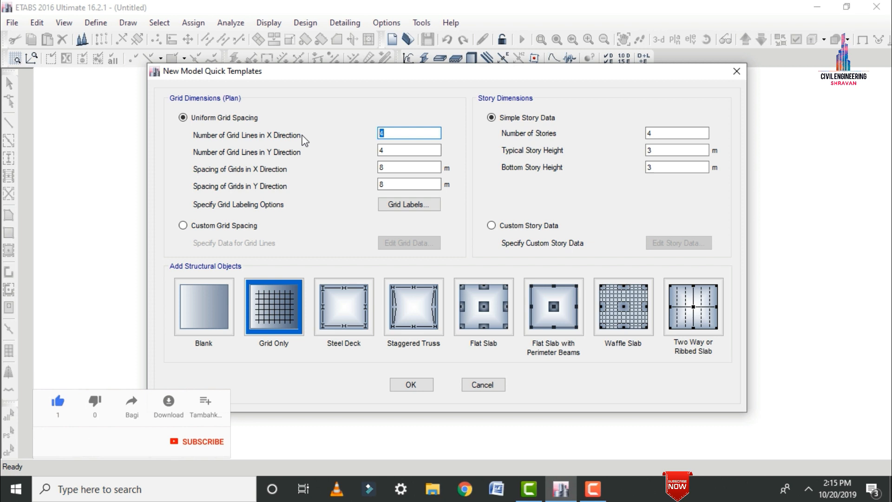
text(5)
key(Tab)
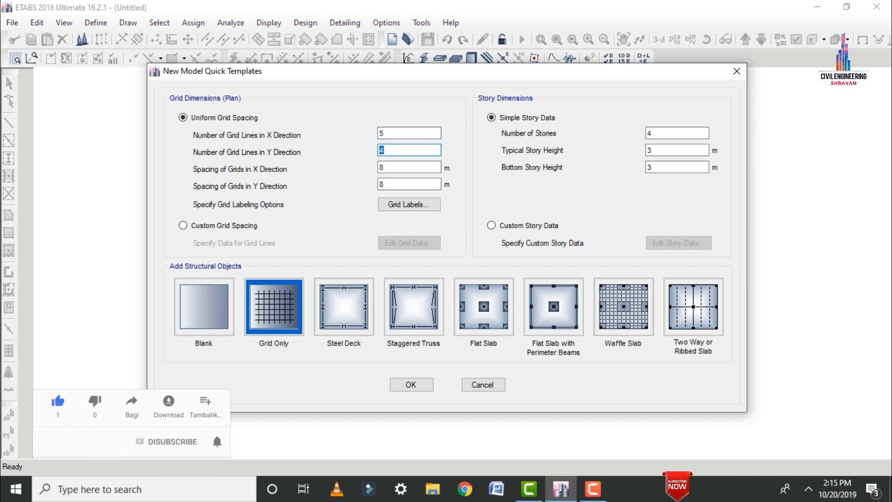
text(4)
double_click(382, 132)
text(6)
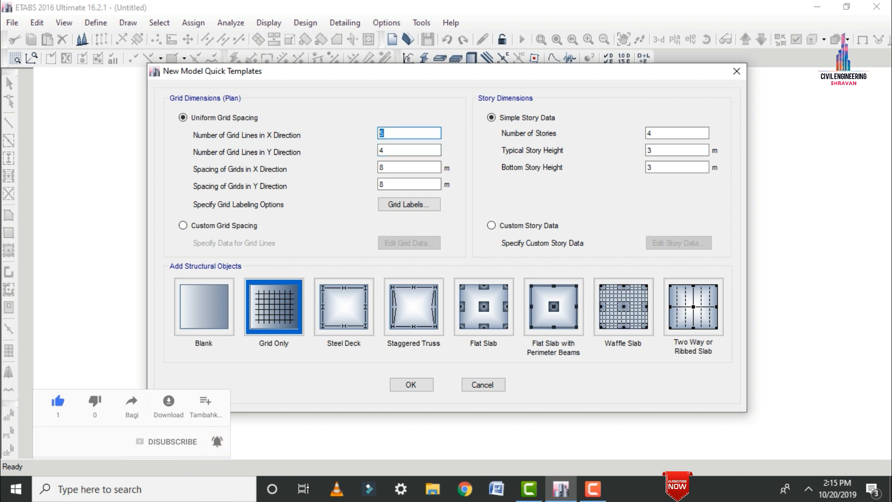
double_click(398, 166)
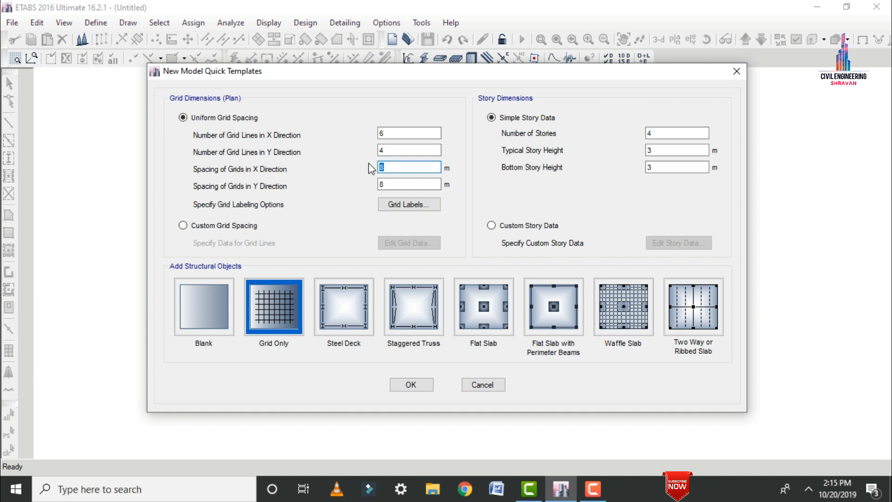
key(Tab)
text(3)
Switch to custom grid spacing, display the grid data as spacing, and set the X spacing of grids B and D to 4 m.
click(217, 225)
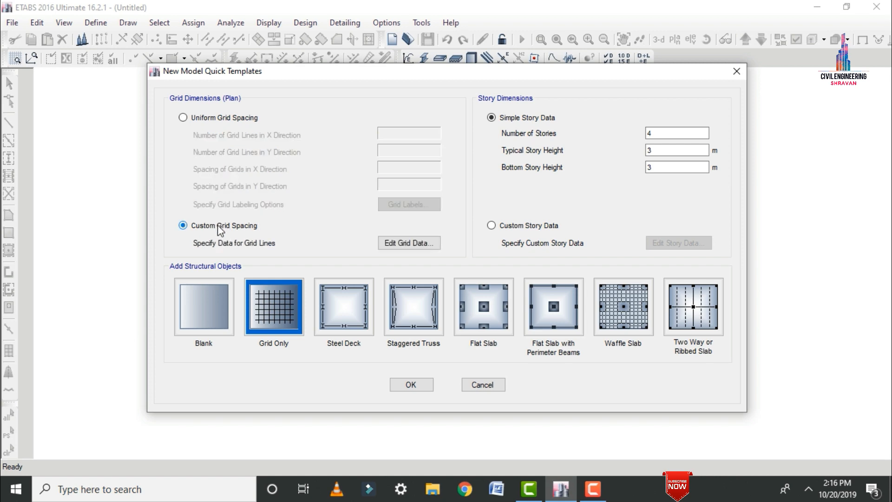
click(409, 243)
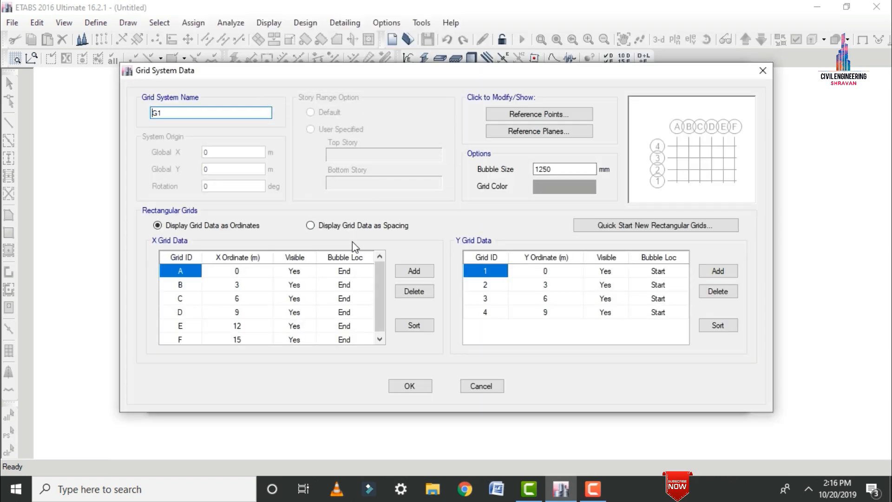
click(320, 228)
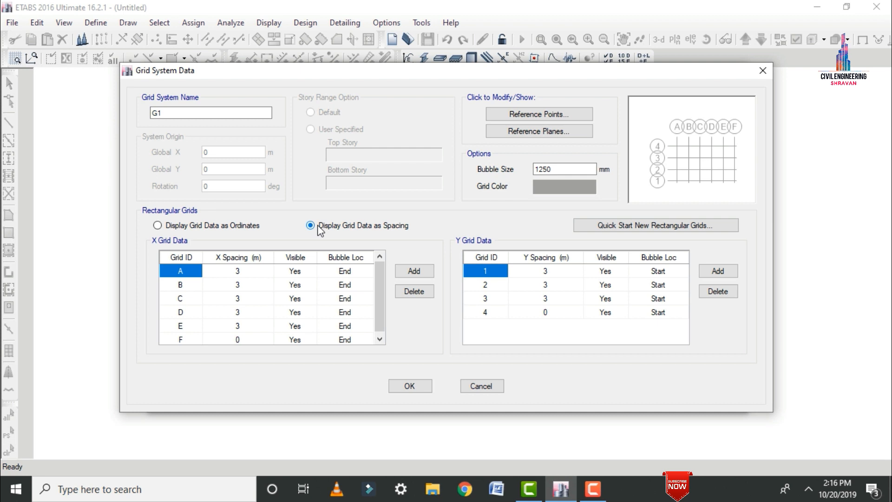
click(248, 285)
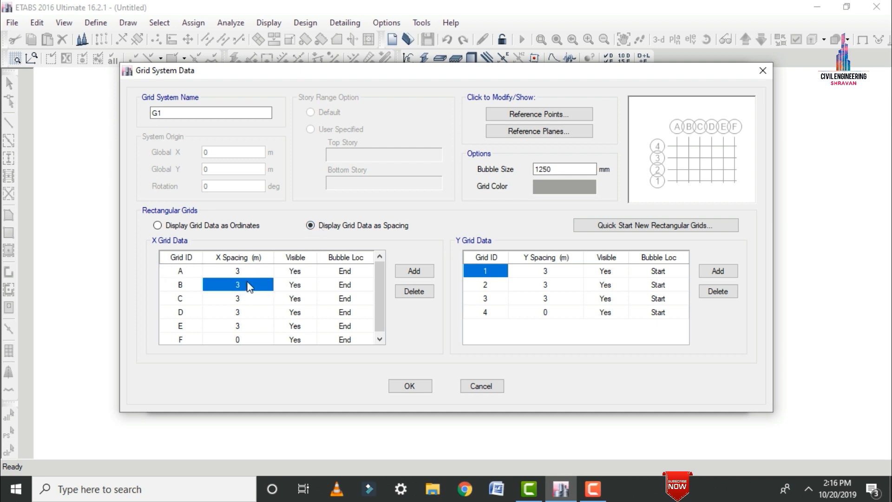
text(4)
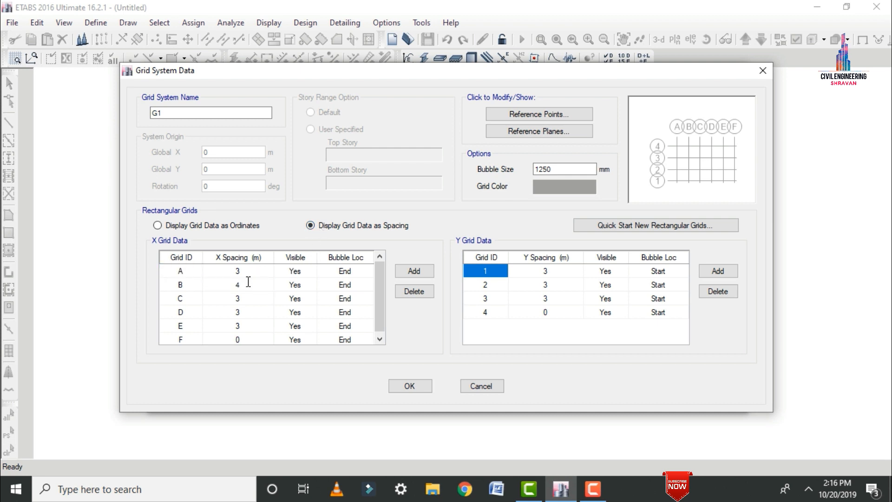
click(253, 316)
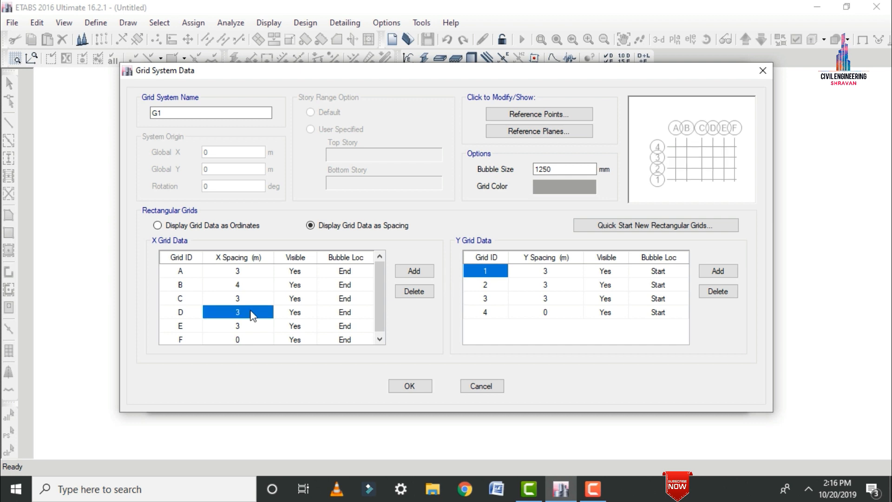
text(4)
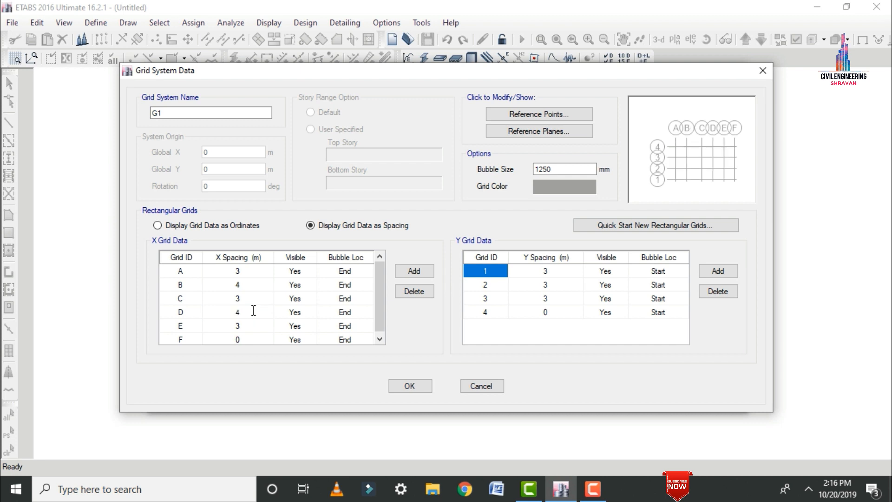
Set the Y spacing of grid 2 to 4 m and accept the grid system data.
click(560, 285)
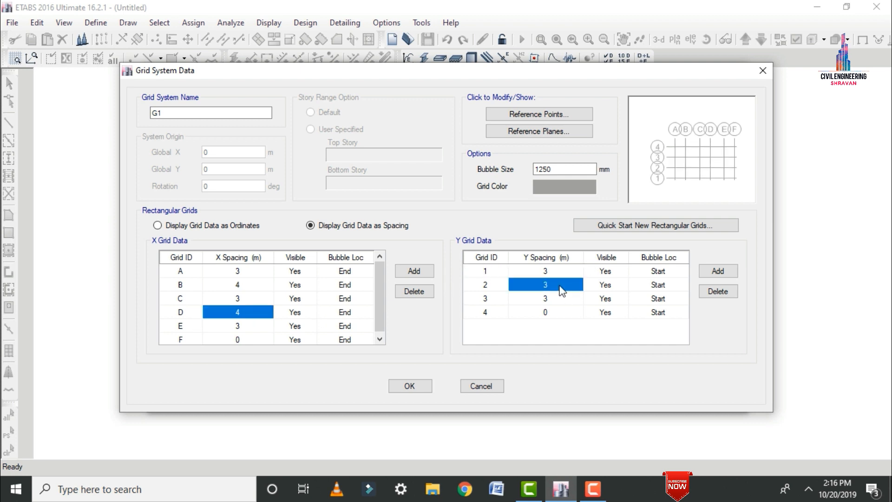
text(4)
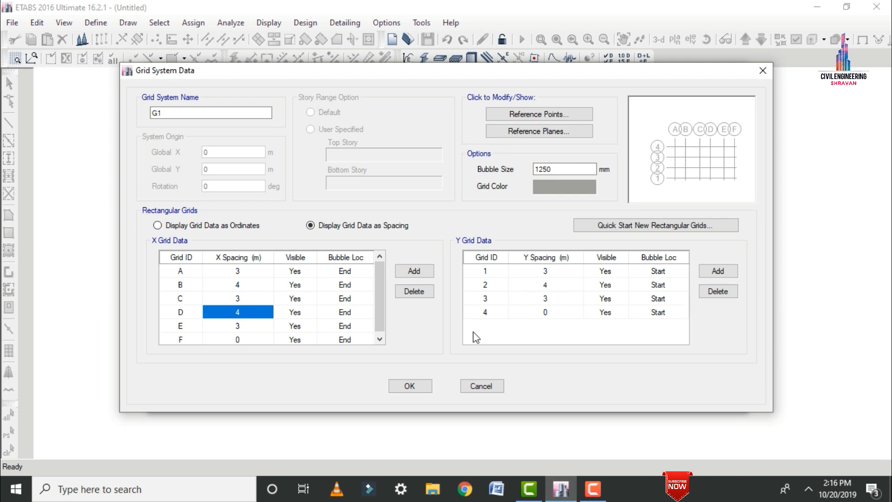
click(410, 386)
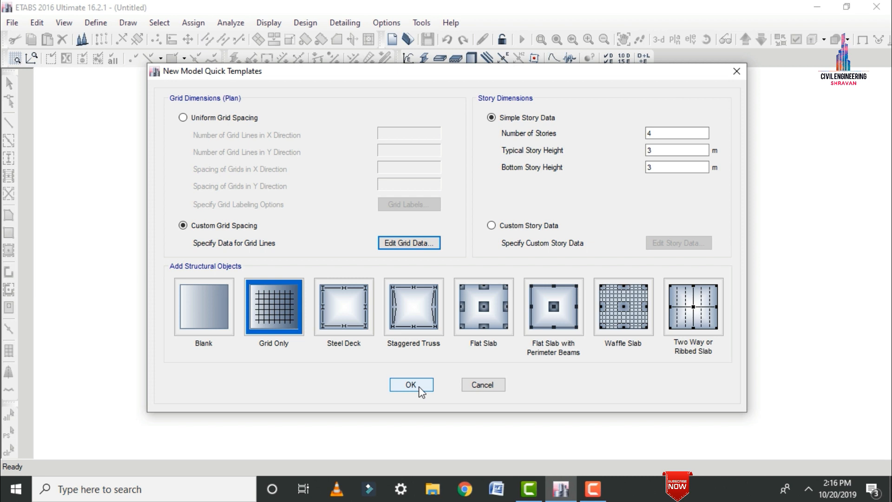
Set the number of stories to 1, keep both story heights at 3 m, and create the model with the Grid Only template.
drag(673, 132, 636, 137)
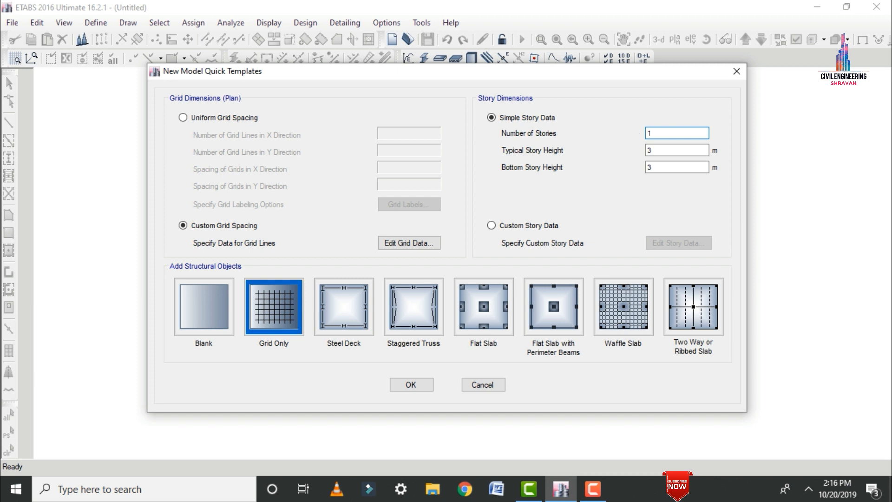
key(Tab)
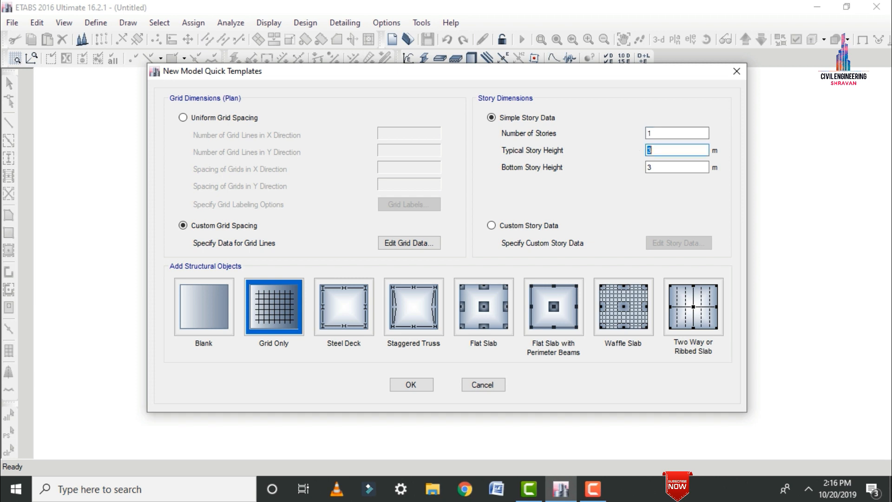
key(Tab)
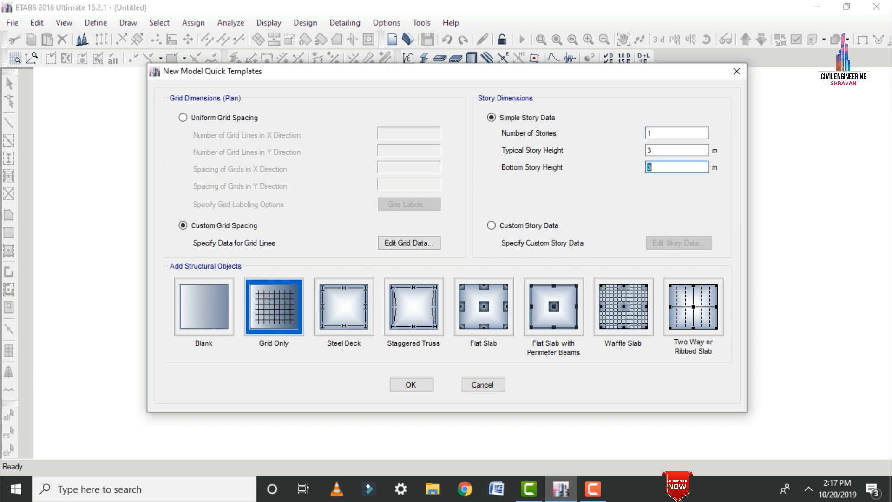
click(285, 302)
click(403, 385)
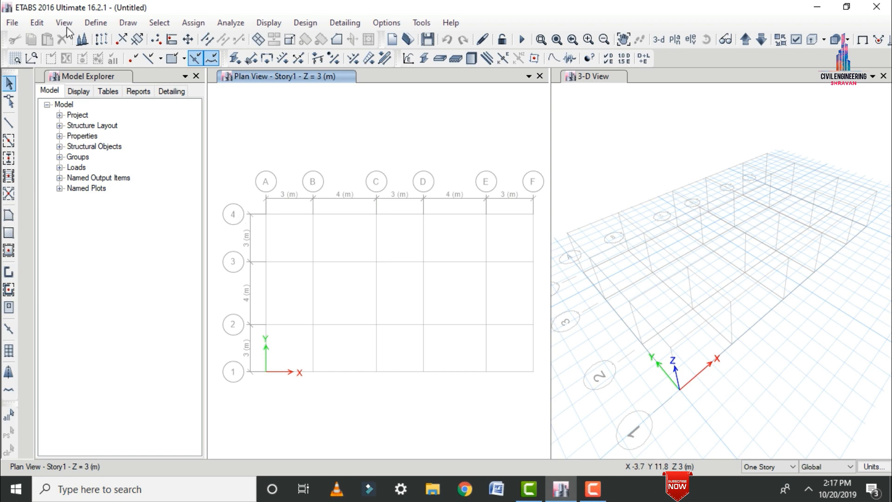
Add a new material for region India, type Concrete, Indian standard, grade M30, and accept its default property data.
click(93, 22)
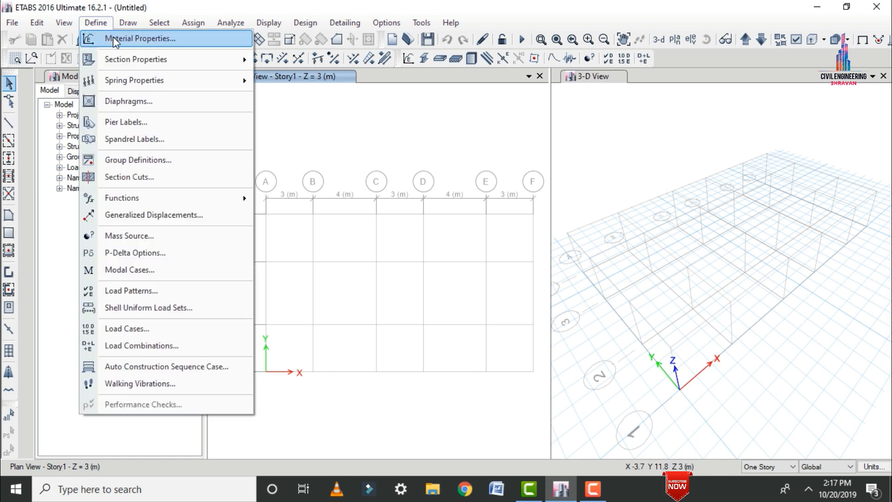
click(115, 41)
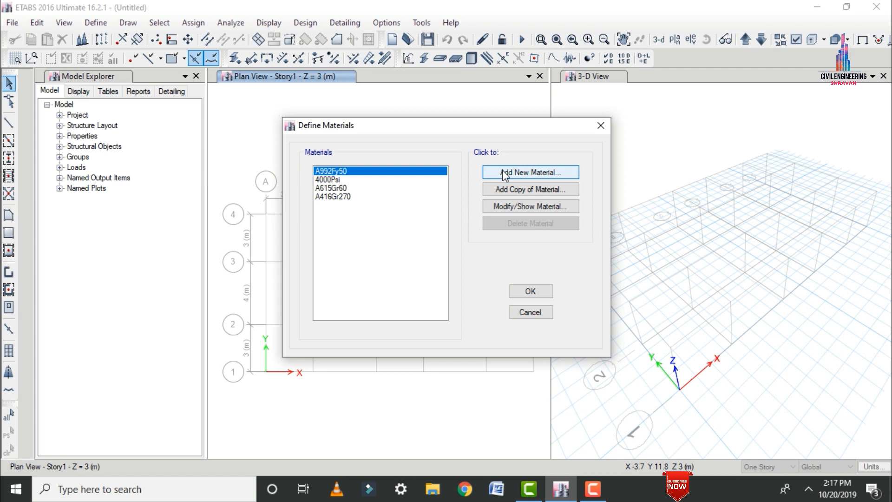
click(505, 174)
click(470, 204)
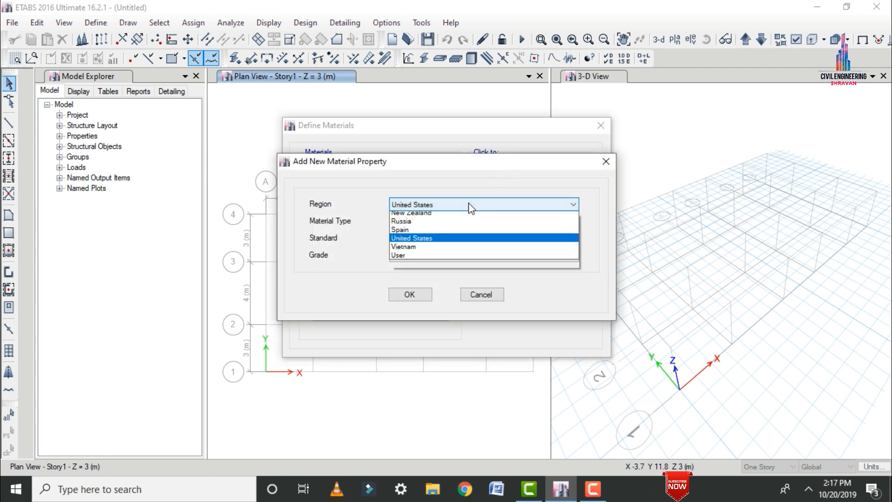
click(437, 236)
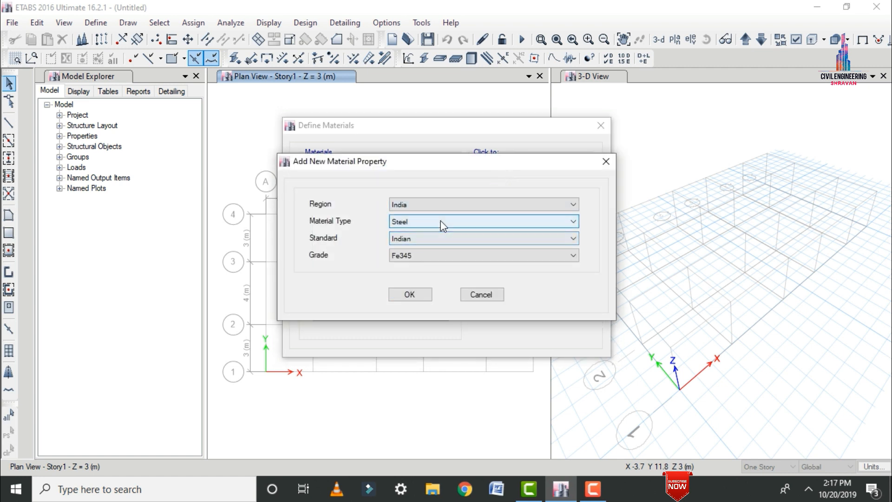
click(440, 220)
click(417, 242)
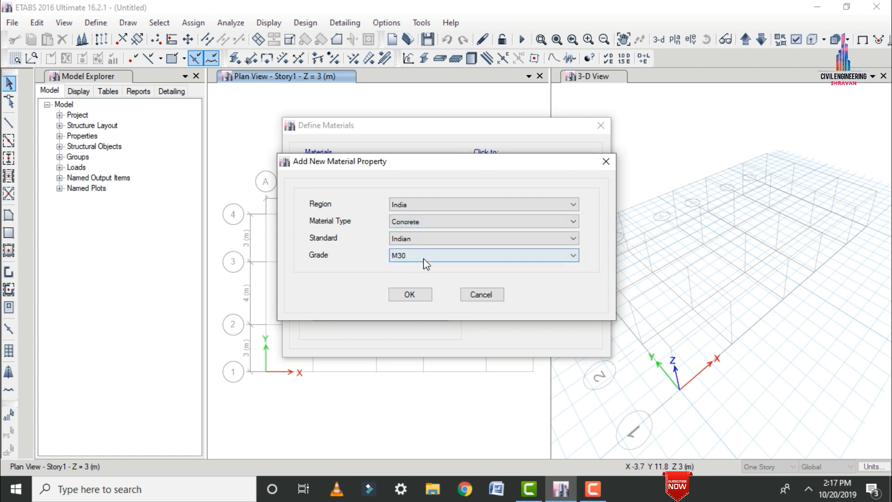
click(416, 256)
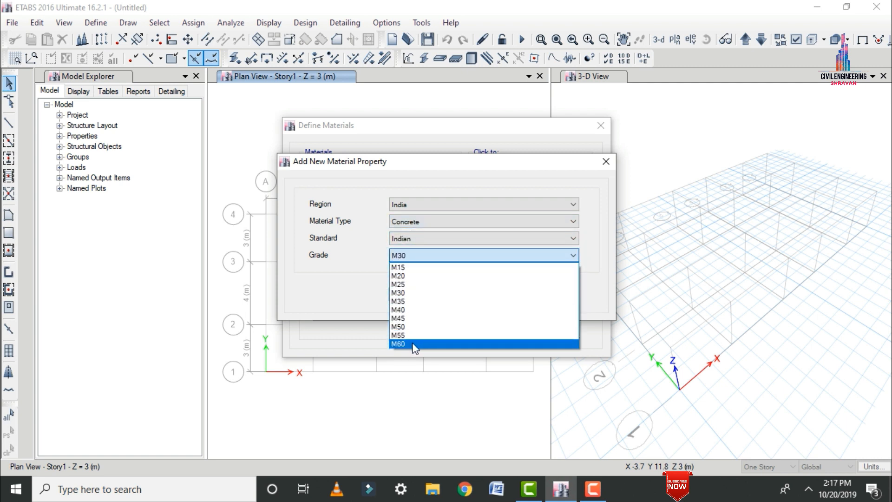
click(404, 293)
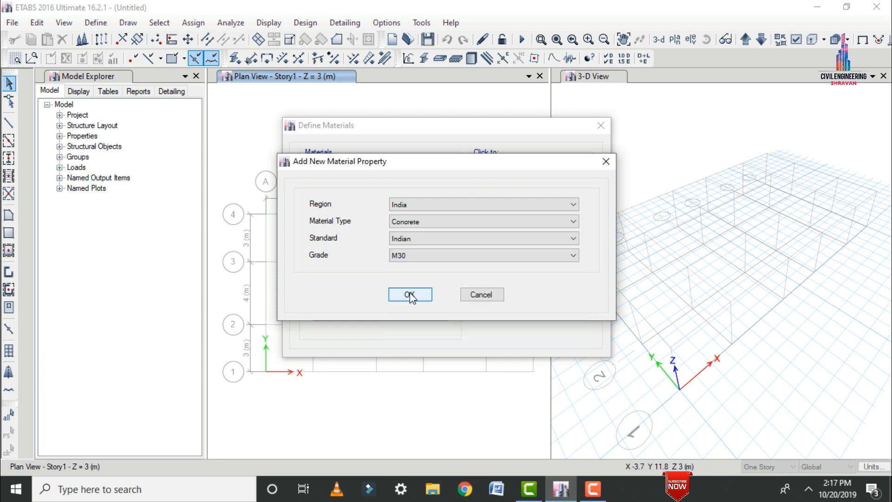
click(412, 293)
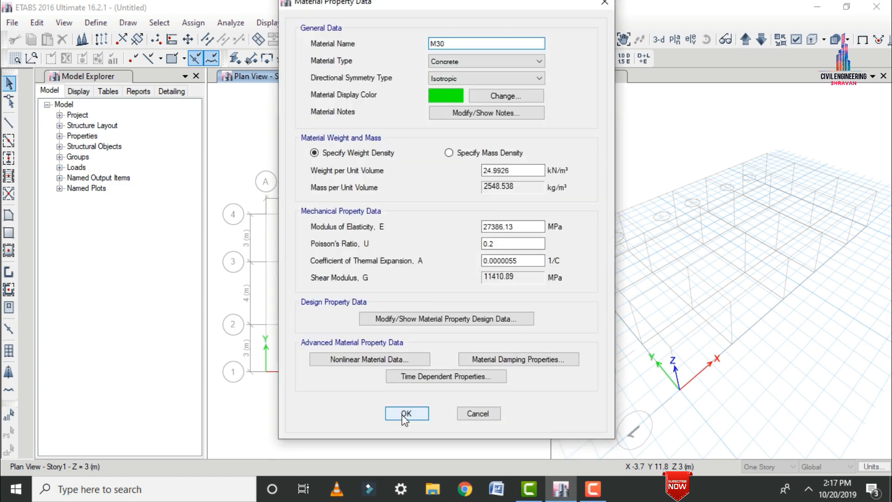
click(404, 414)
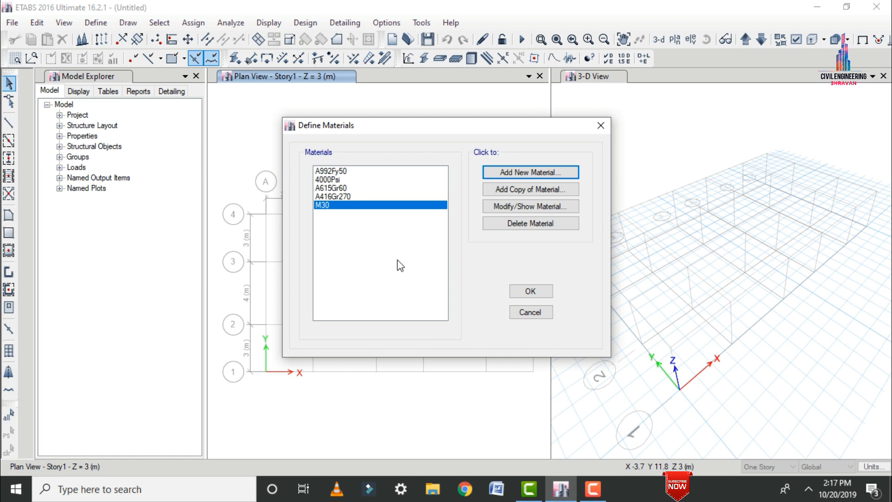
Add another new material of type Steel for region India, Indian standard, grade Fe345.
click(534, 171)
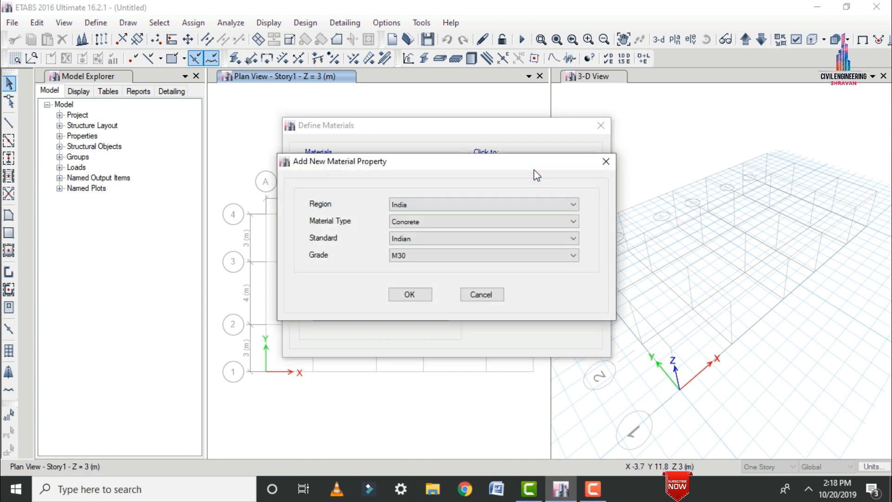
click(462, 222)
click(438, 237)
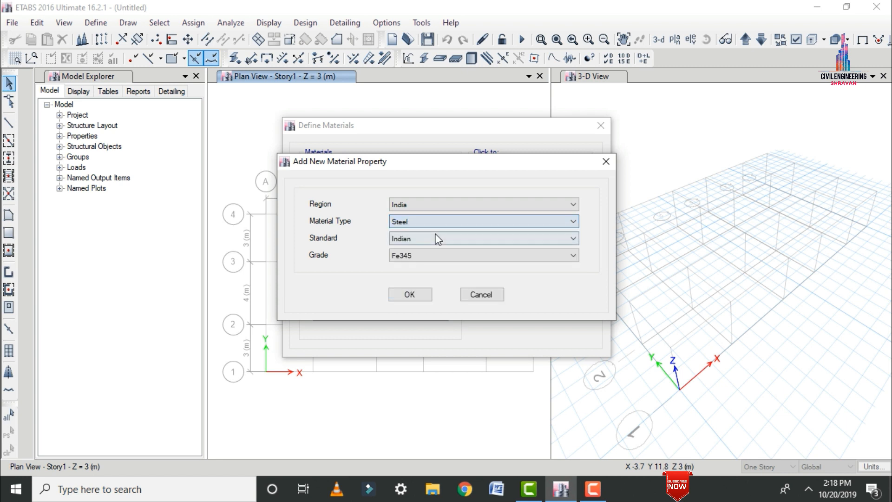
click(426, 255)
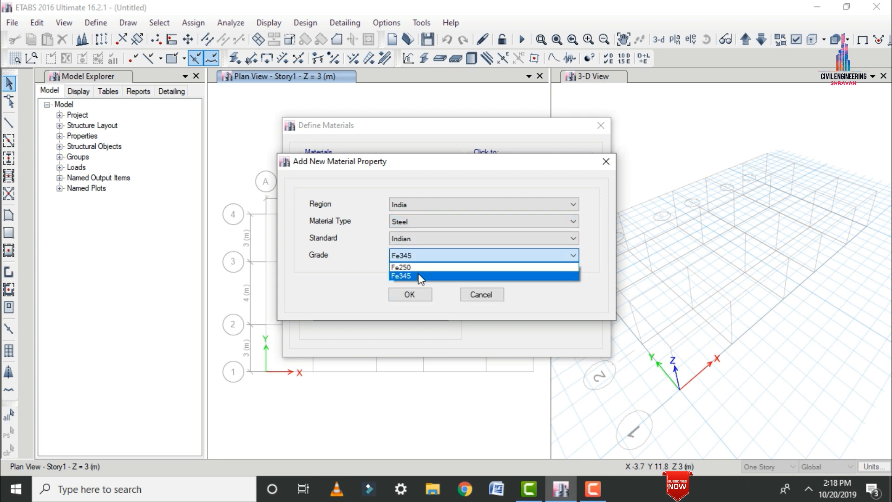
click(418, 275)
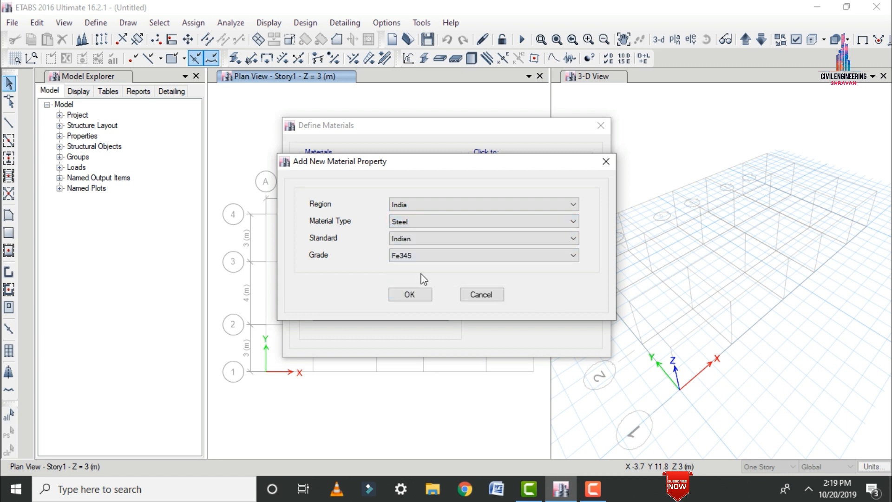
click(406, 294)
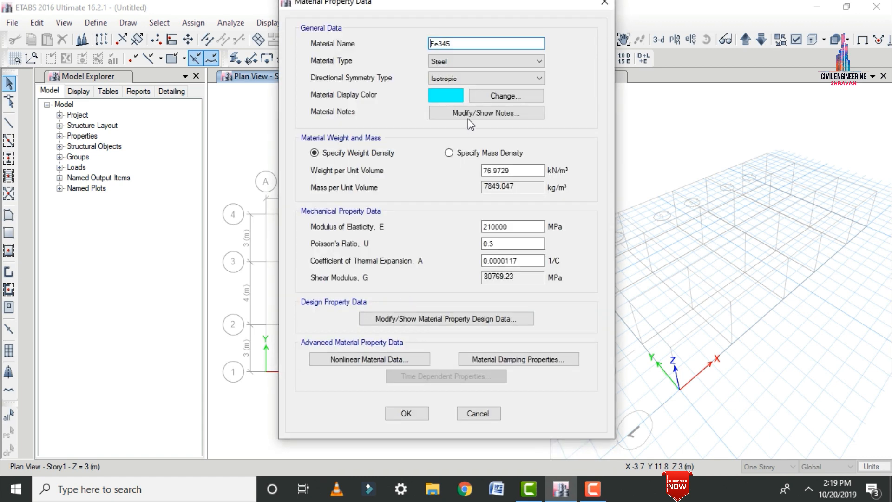
Rename the new steel material as Fe500.
click(461, 42)
key(BackSpace)
key(BackSpace)
key(BackSpace)
text(500)
Set the Fe500 steel's minimum yield stress and minimum tensile strength to 500 MPa each, and accept the material definitions.
click(401, 320)
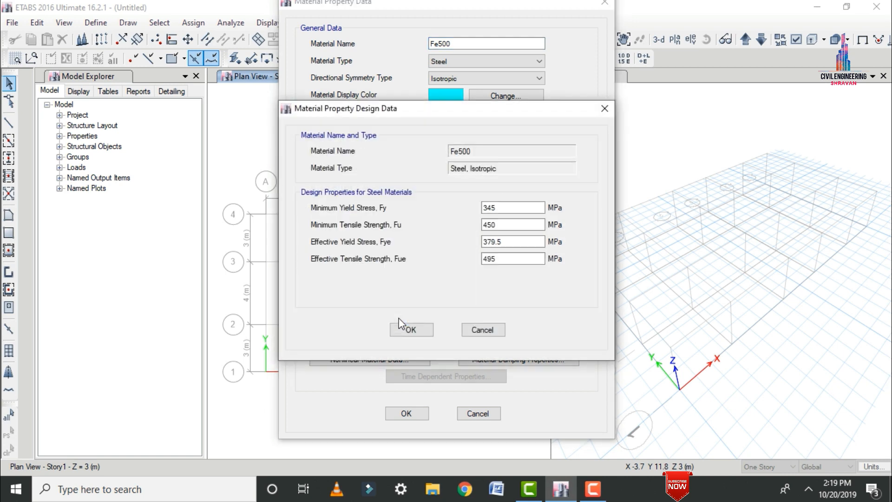
drag(509, 208, 448, 207)
text(500)
drag(508, 223, 465, 234)
text(4)
key(BackSpace)
text(500)
click(418, 331)
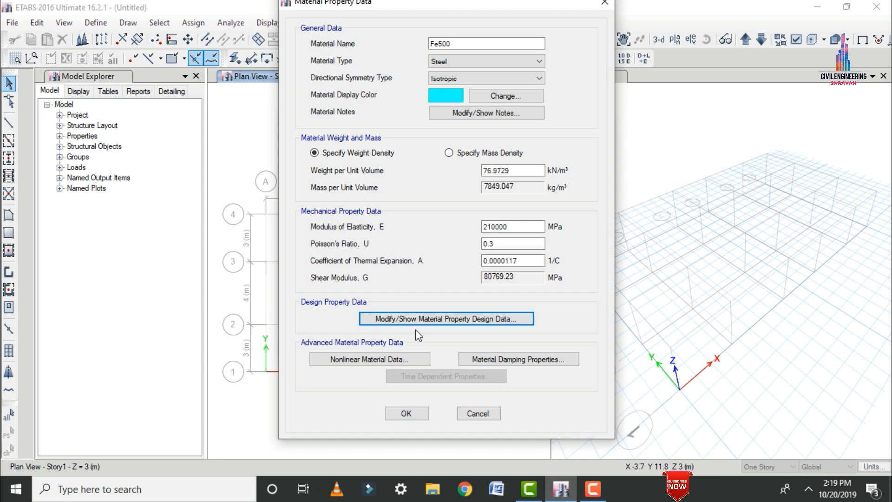
click(405, 413)
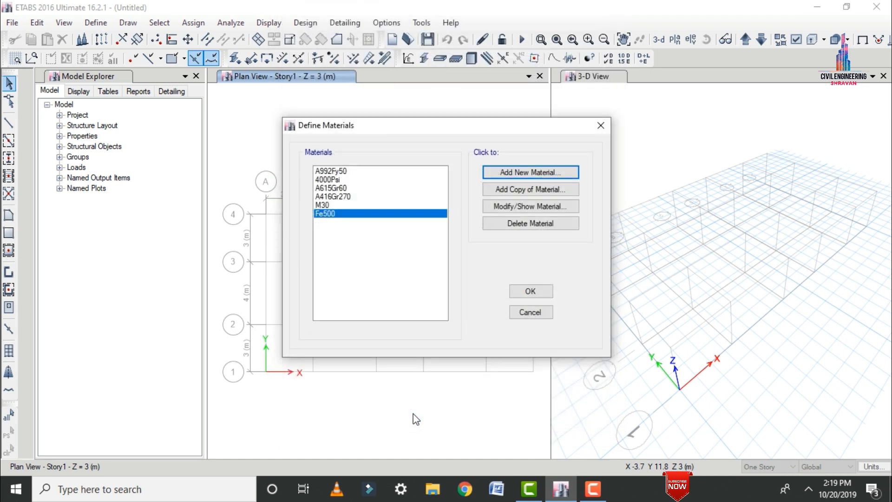
click(528, 291)
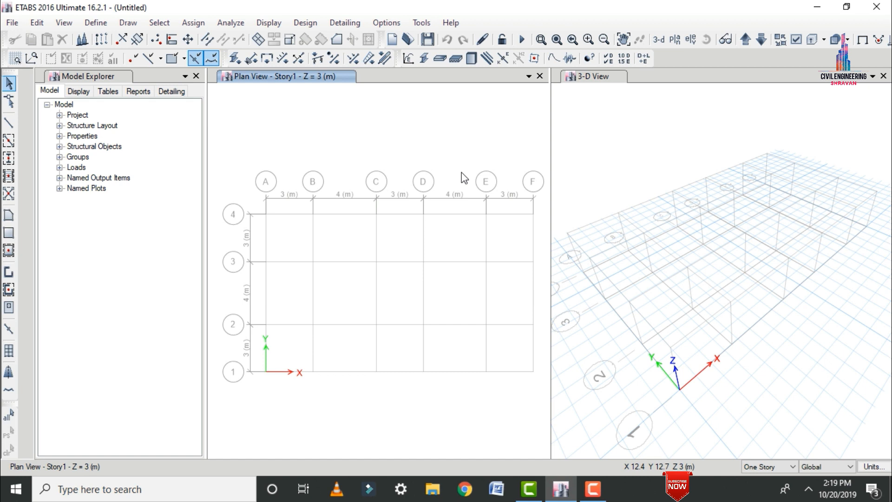
Delete all default frame sections from A-CompBm to SteelCol, keeping only ISLB600 and ISWB550.
click(93, 23)
mouse_move(147, 68)
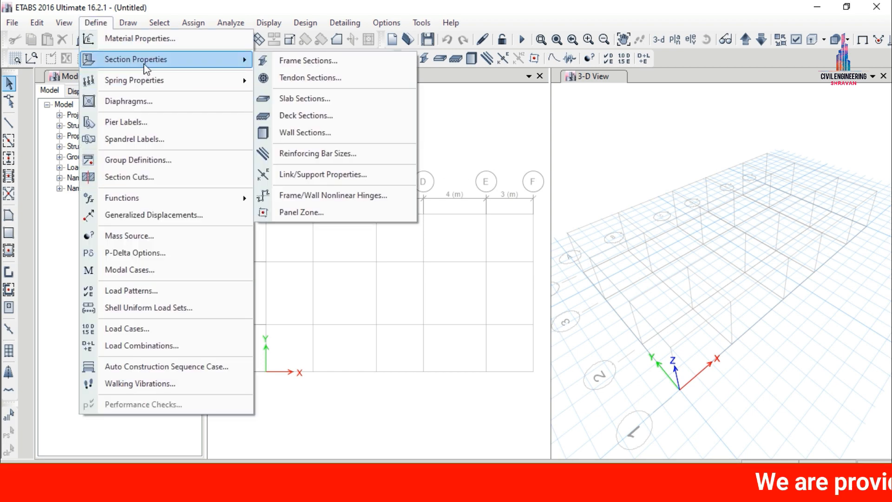
click(295, 60)
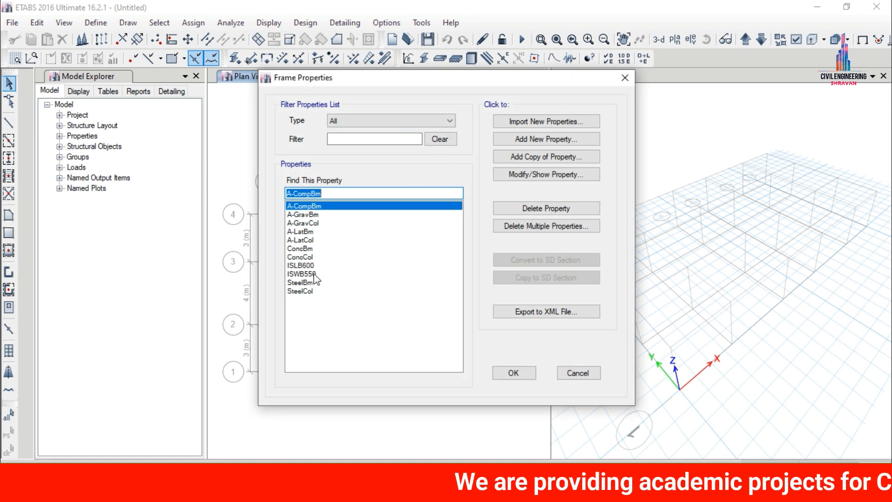
click(511, 226)
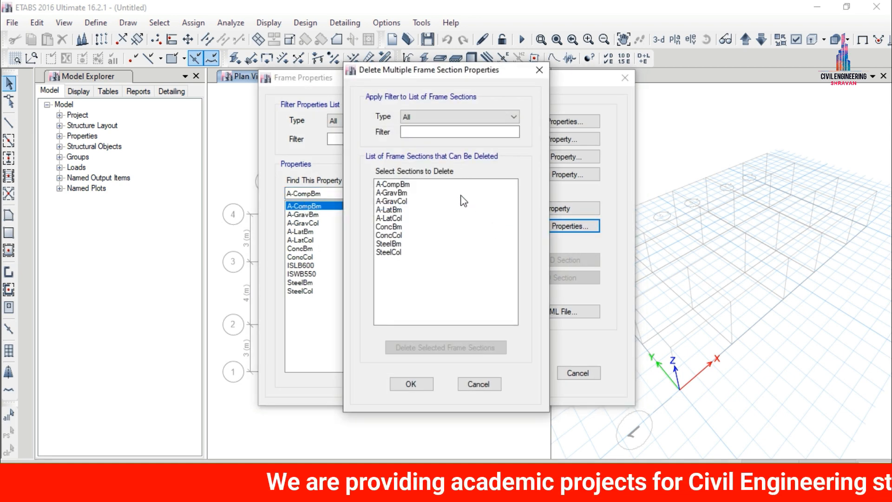
shift+click(395, 201)
ctrl+click(394, 225)
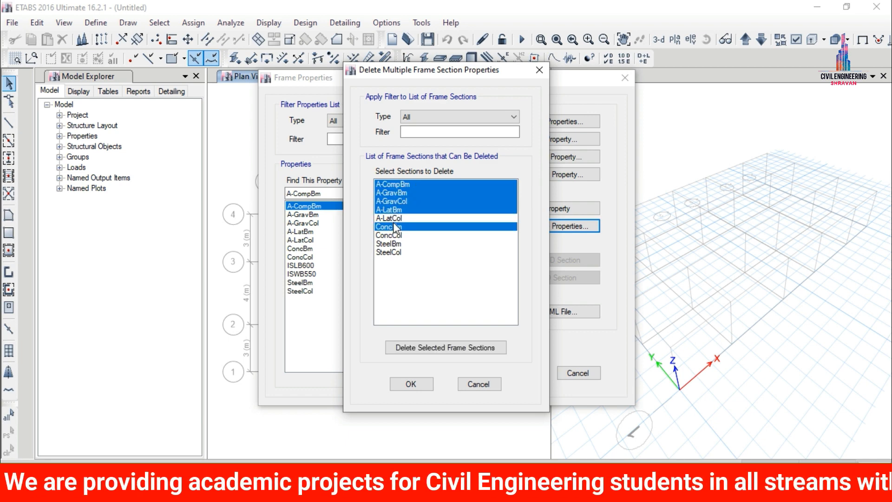
ctrl+click(392, 217)
ctrl+click(391, 235)
ctrl+click(391, 244)
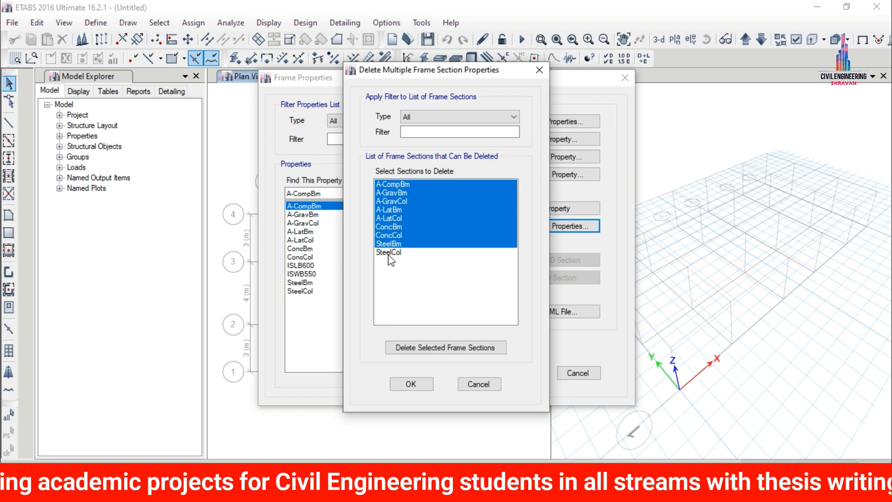
ctrl+click(392, 253)
click(429, 352)
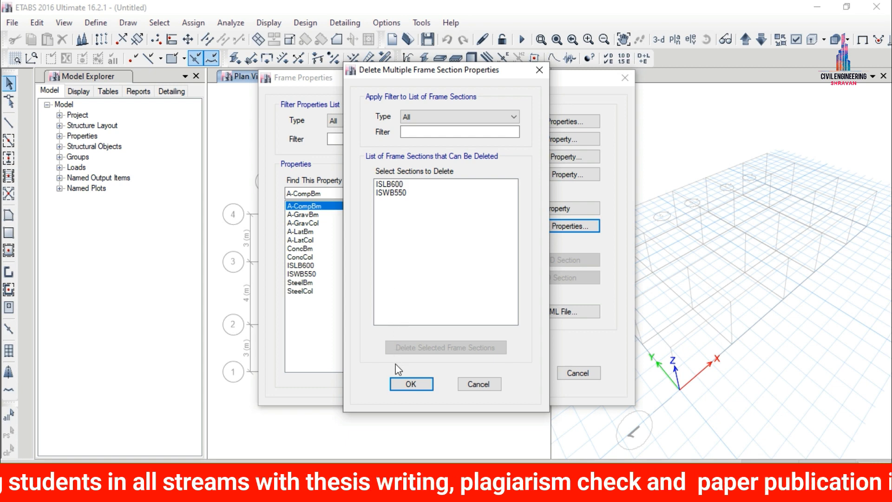
click(410, 384)
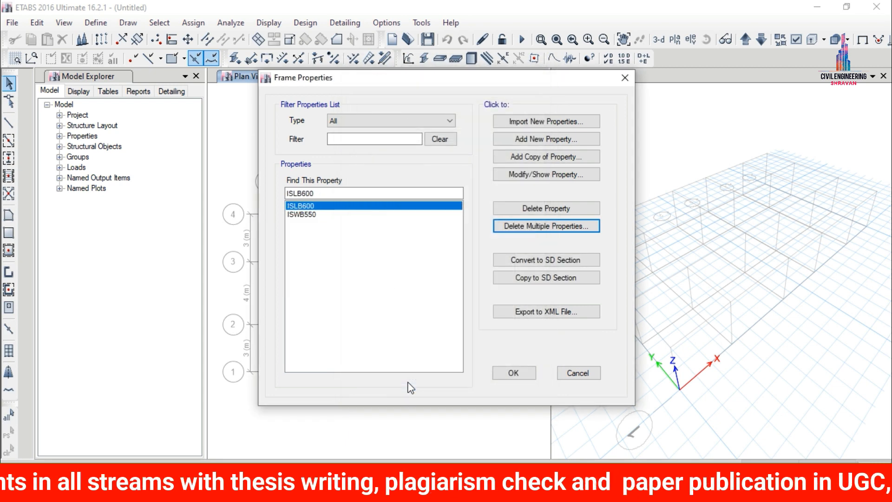
Add a new concrete rectangular frame section named Beam with material M30.
click(523, 141)
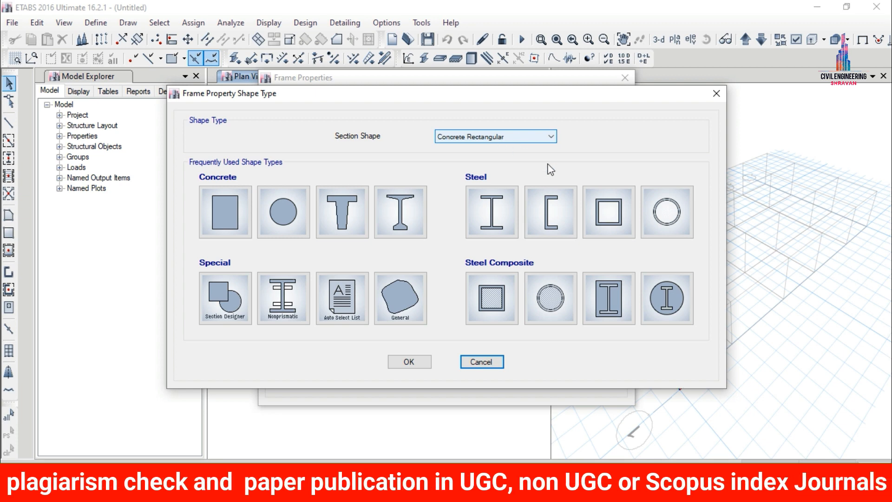
click(237, 207)
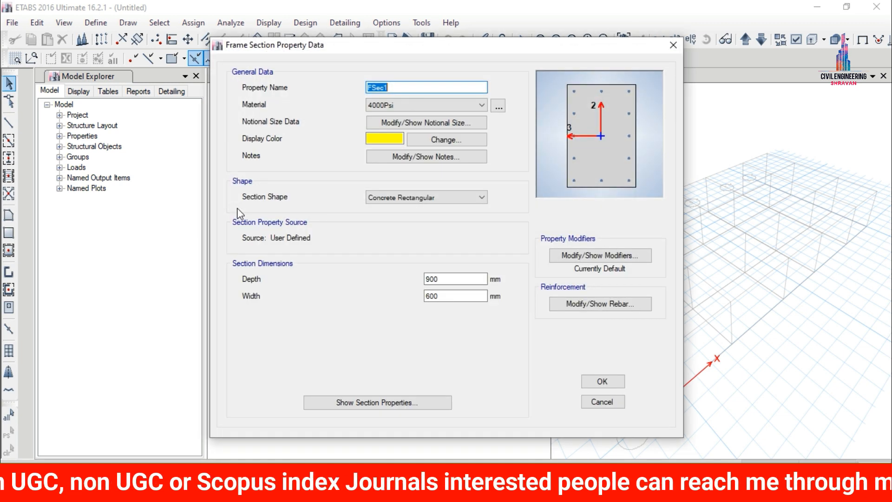
text(Beam)
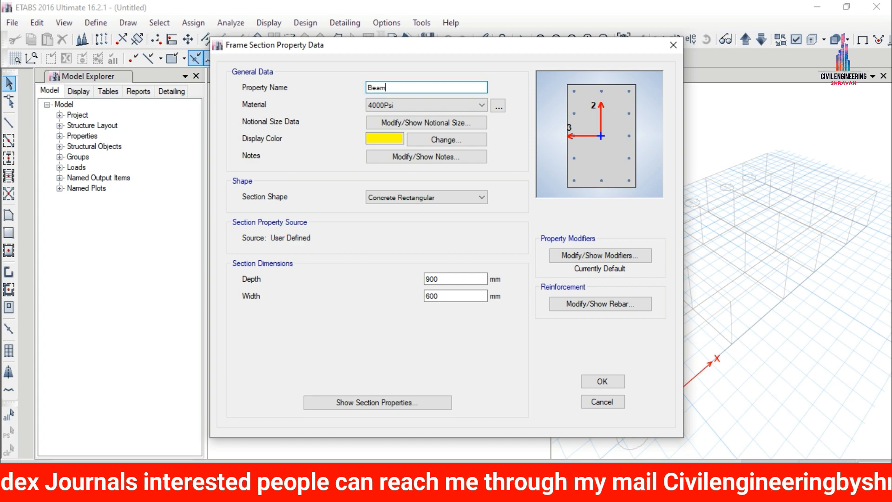
click(432, 106)
click(377, 152)
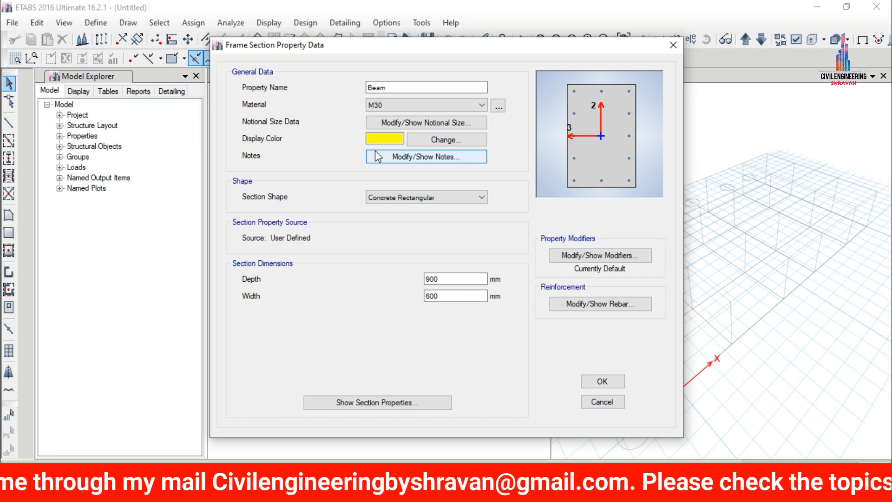
Set the Beam section's depth to 400 mm and its width to 230 mm.
drag(447, 280, 418, 282)
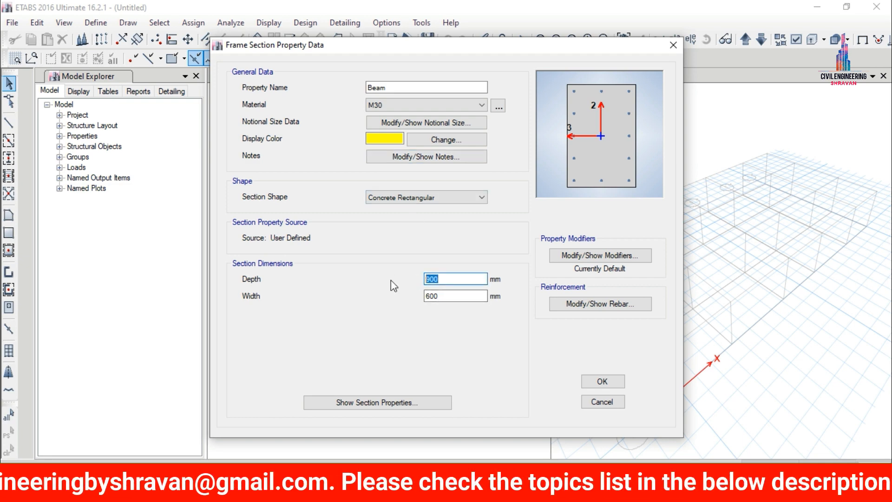
text(400)
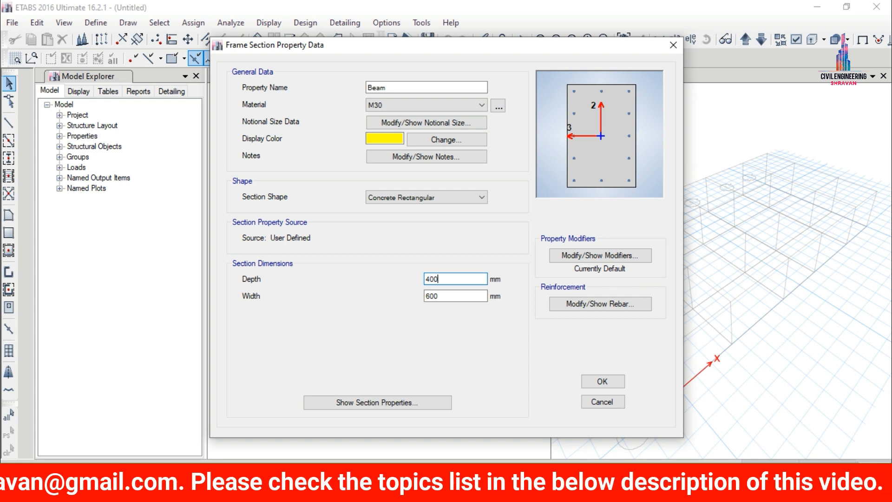
key(Tab)
text(230)
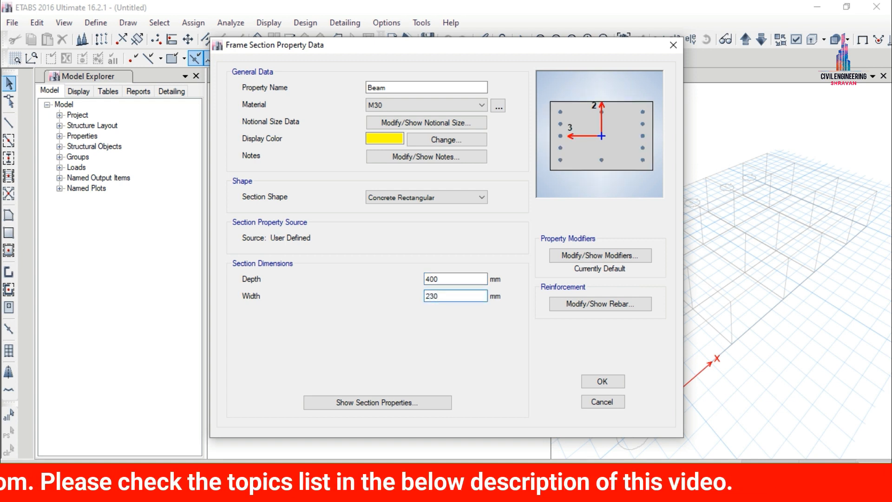
Set the Beam section's reinforcement design type to M3 Design Only (Beam) and accept the section.
click(577, 306)
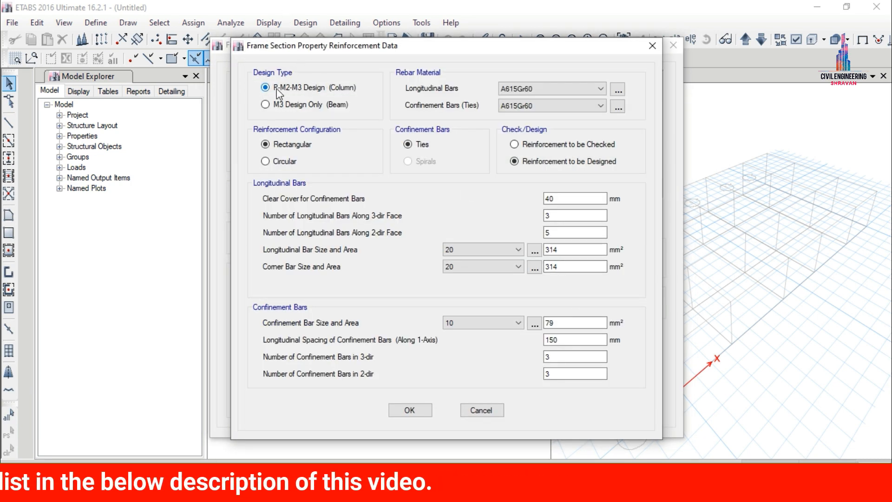
click(305, 105)
click(409, 232)
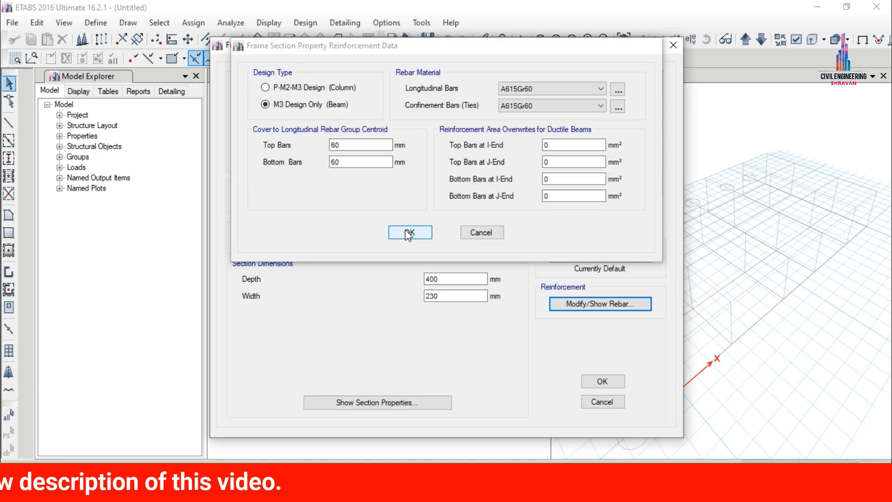
click(602, 381)
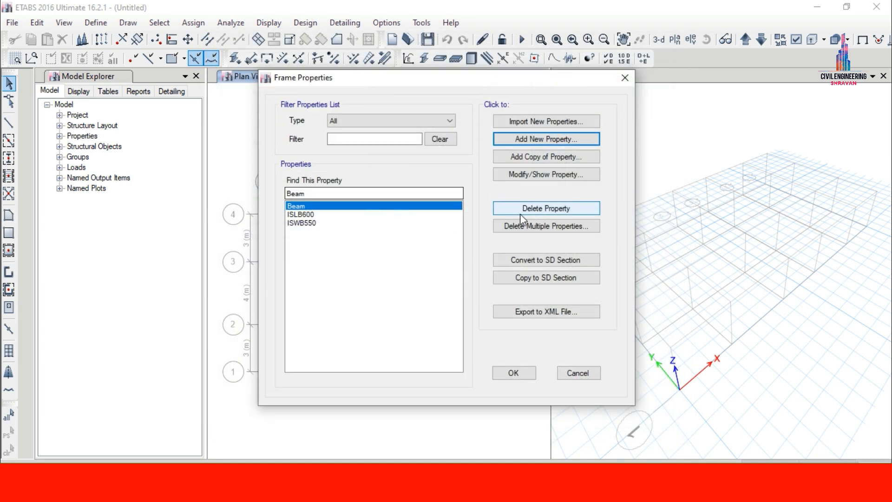
Delete the frame sections ISLB600 and ISWB550, keeping only Beam.
click(518, 227)
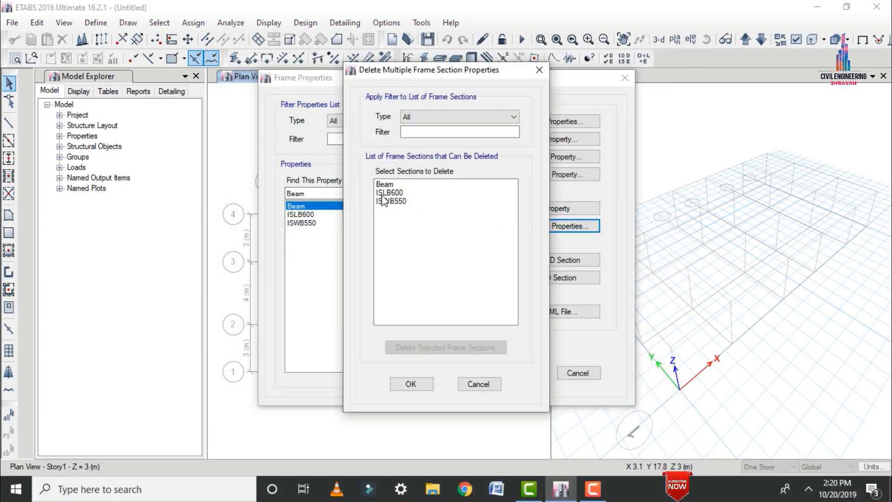
click(382, 193)
ctrl+click(385, 202)
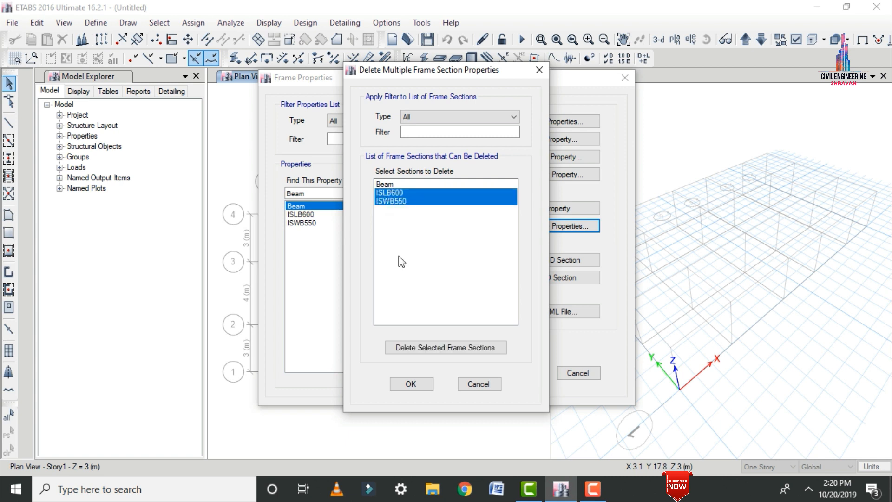
click(413, 349)
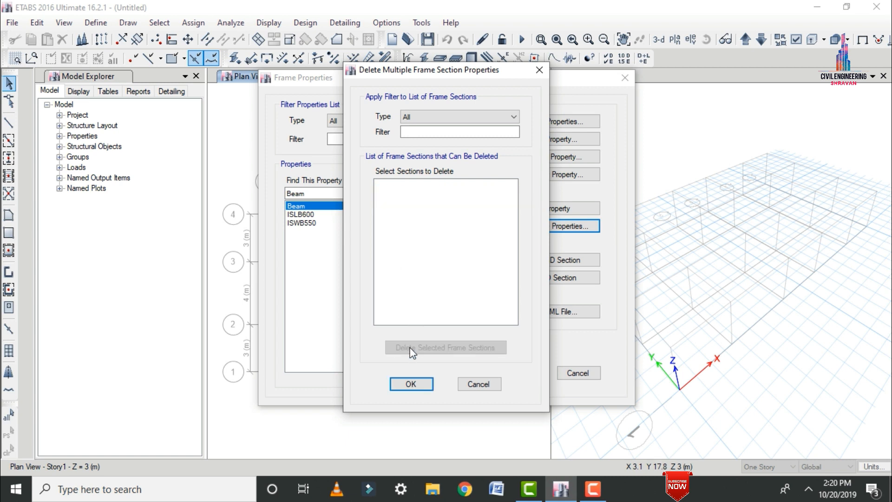
click(411, 384)
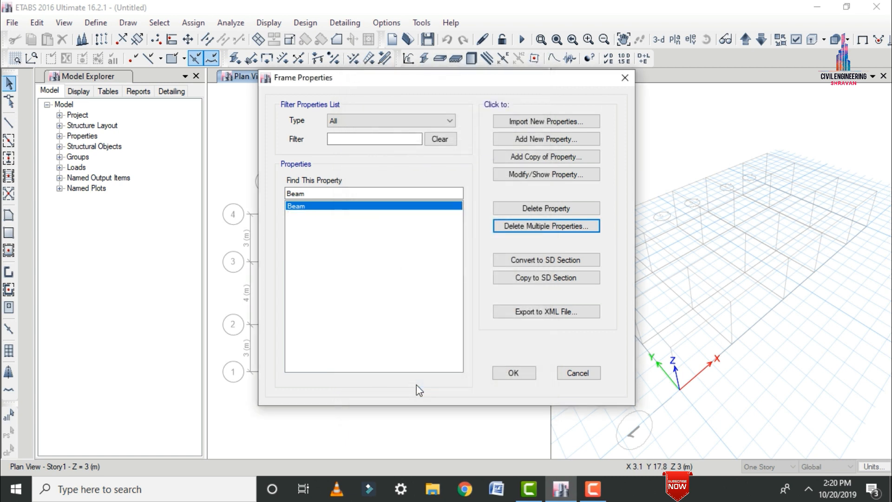
Add a new concrete rectangular frame section named Column with material M30.
click(559, 140)
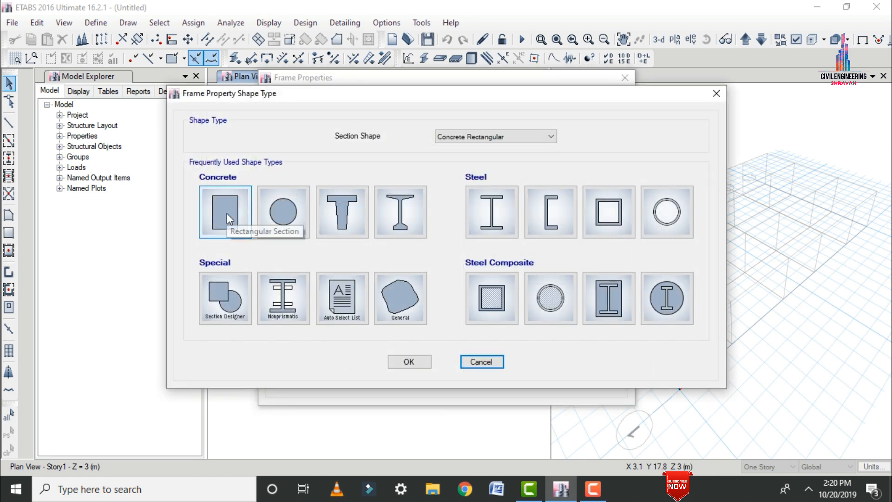
click(226, 213)
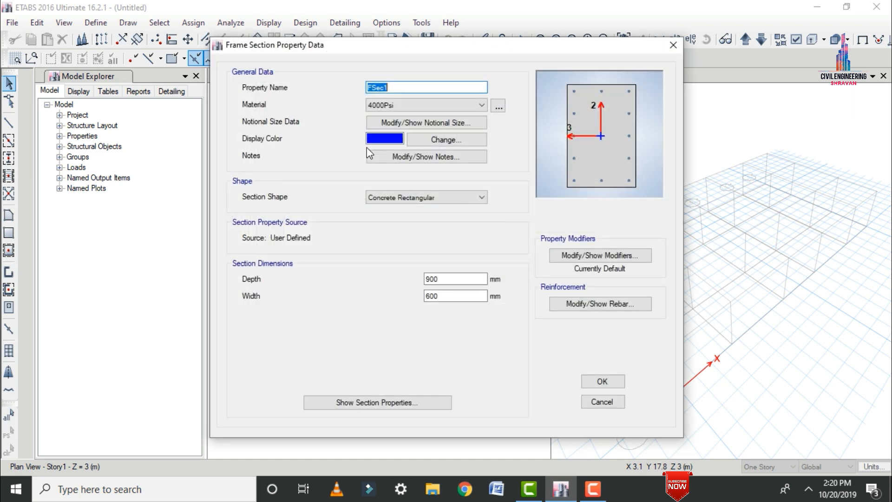
text(Column)
click(394, 105)
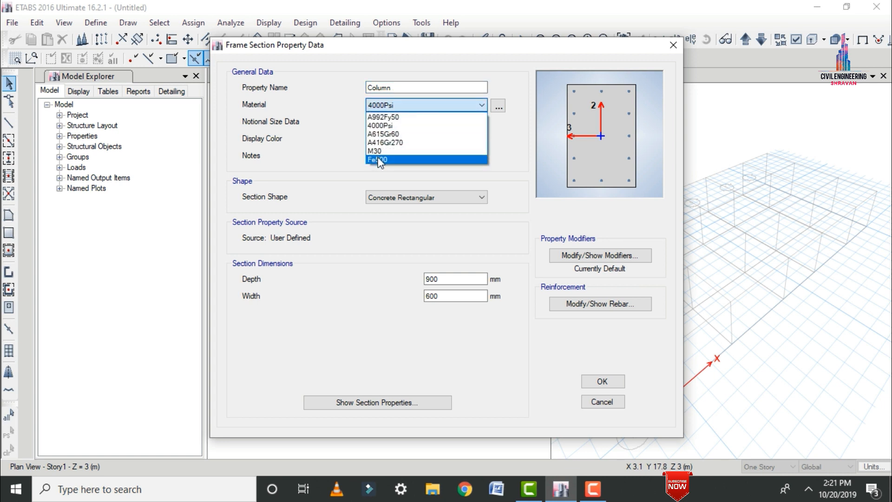
click(379, 151)
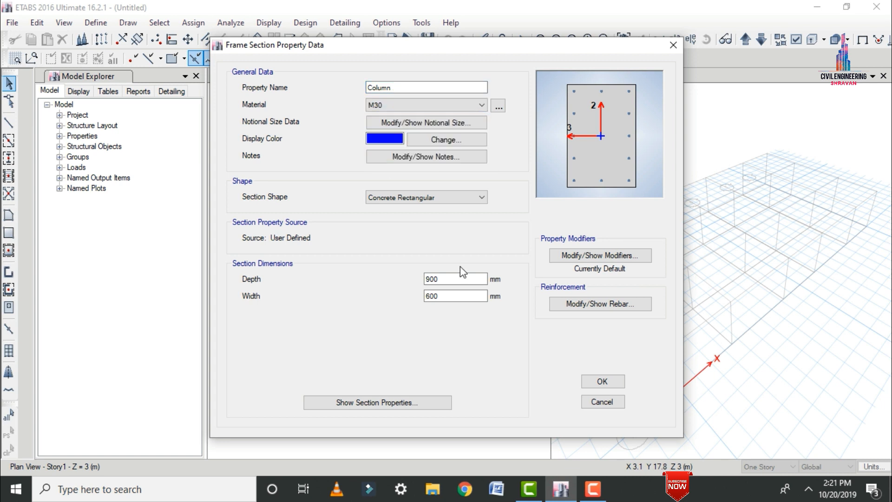
Set the Column section's depth and width to 400 mm each.
drag(450, 279, 341, 286)
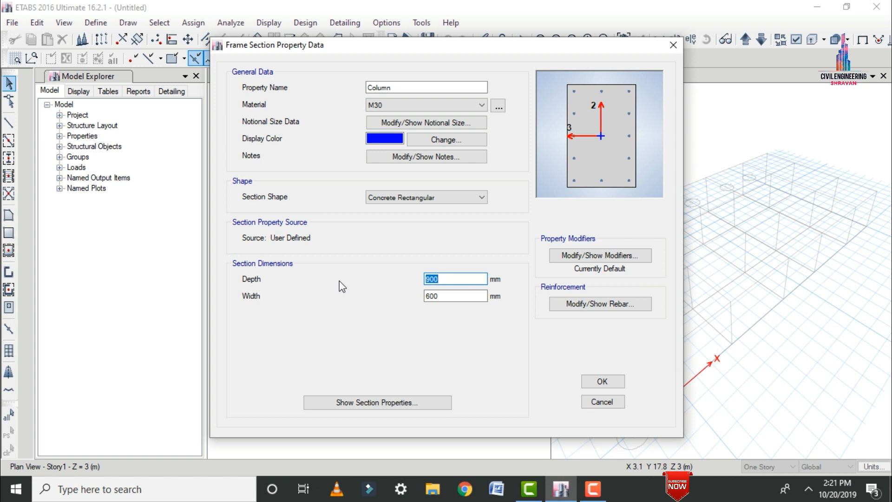
text(400)
key(Tab)
text(400)
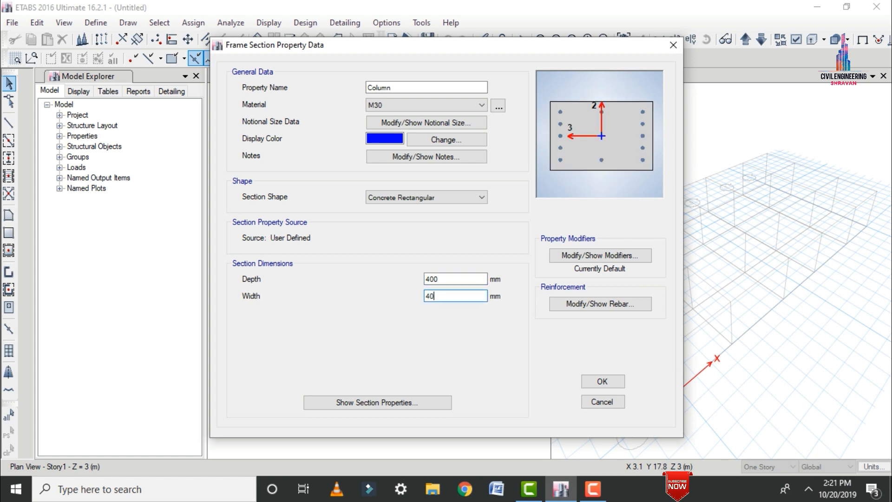
Set the Column section's rebar material to Fe500 for both longitudinal and confinement bars, keeping P-M2-M3 Design (Column), and accept the section.
click(575, 304)
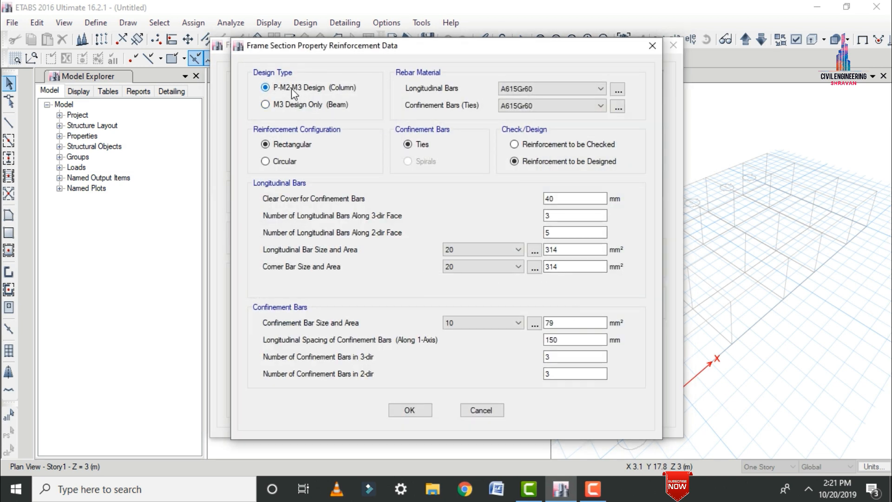
click(517, 91)
click(518, 91)
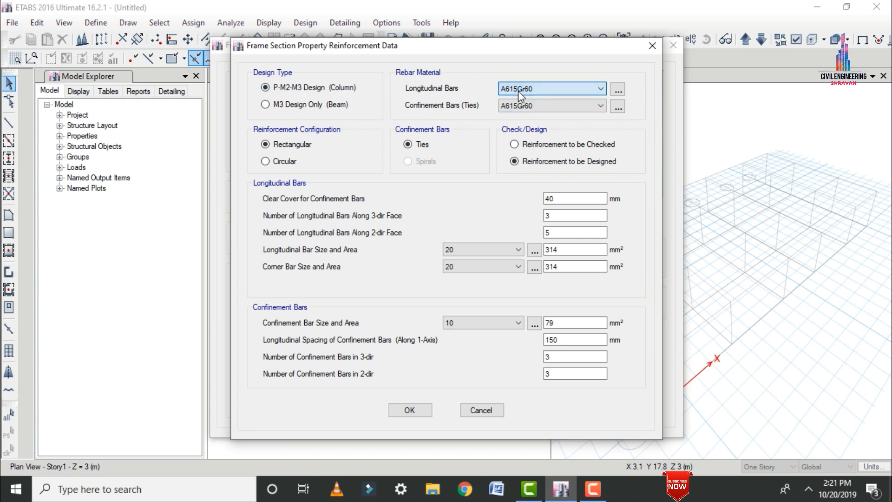
click(617, 90)
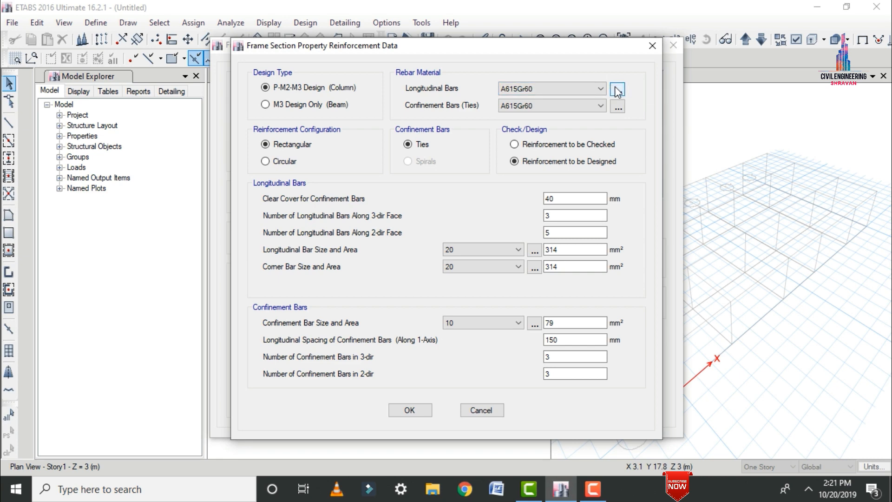
click(357, 213)
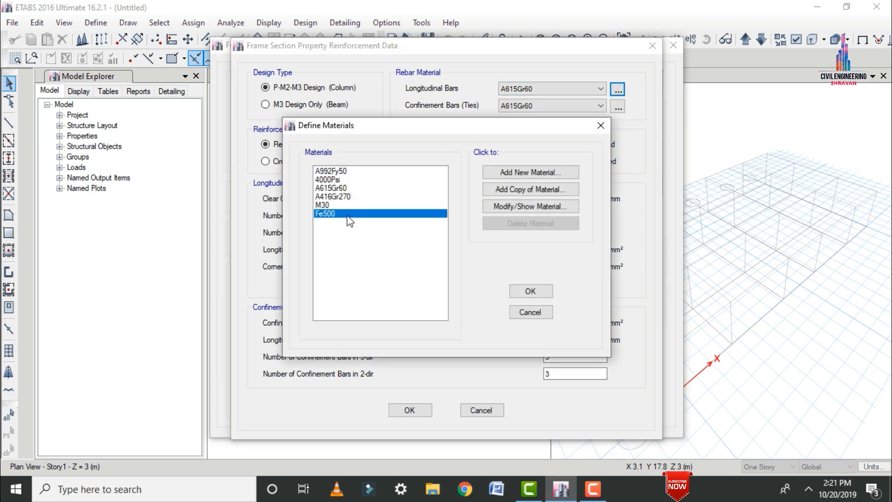
click(530, 291)
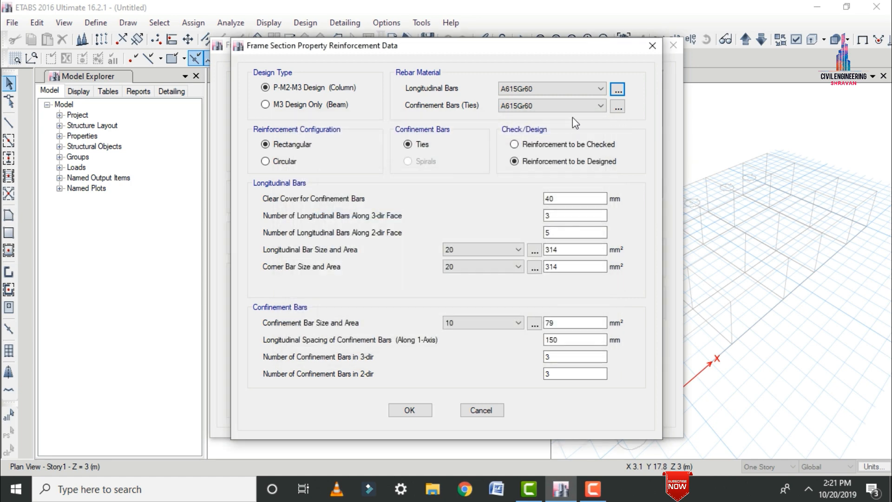
click(567, 88)
click(512, 142)
click(534, 106)
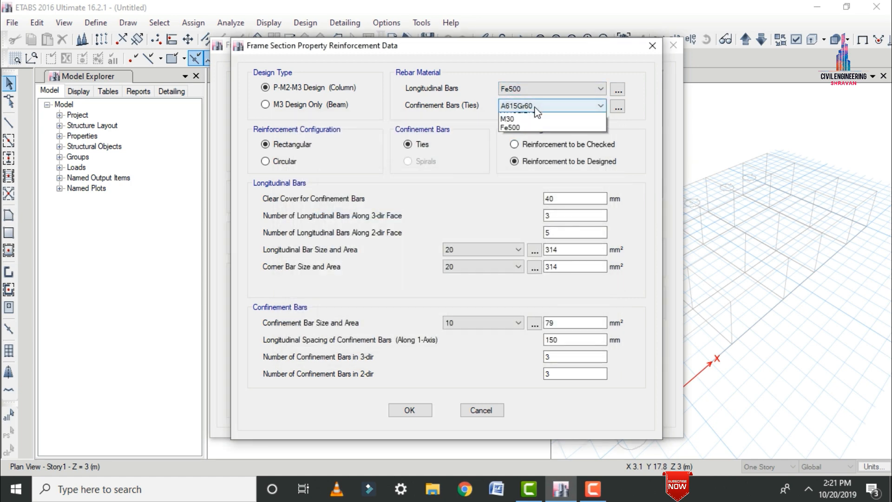
click(516, 162)
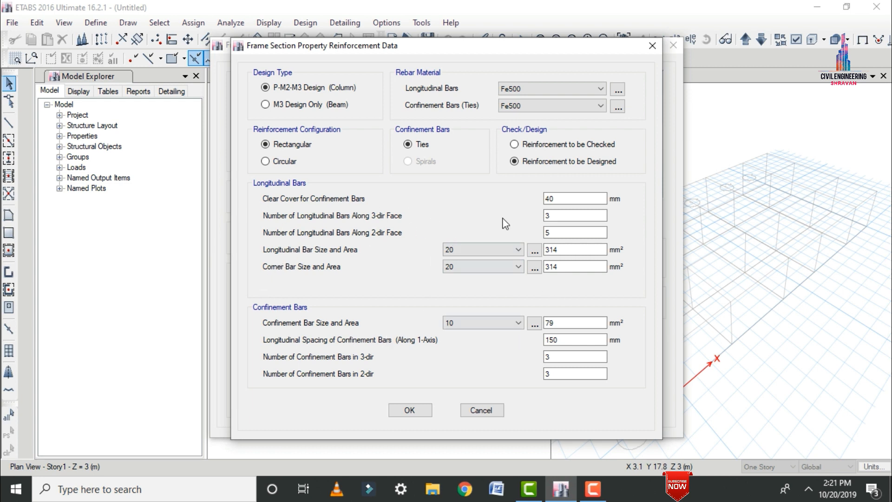
click(409, 409)
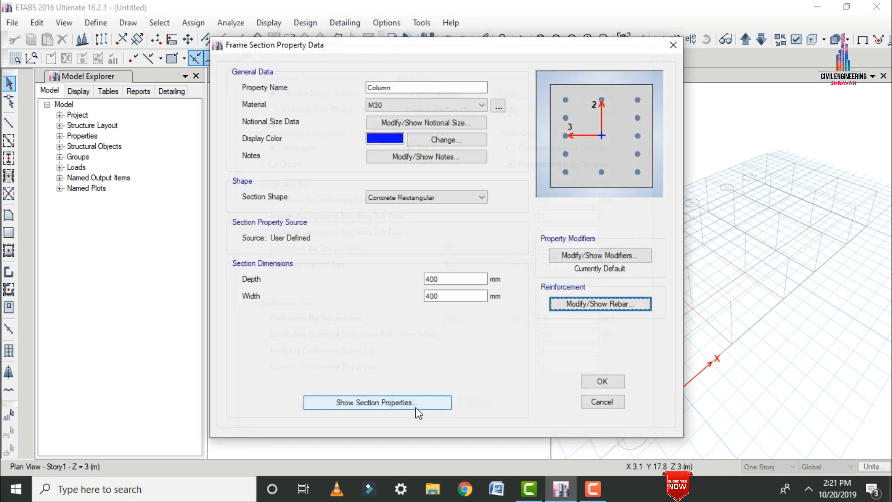
click(600, 382)
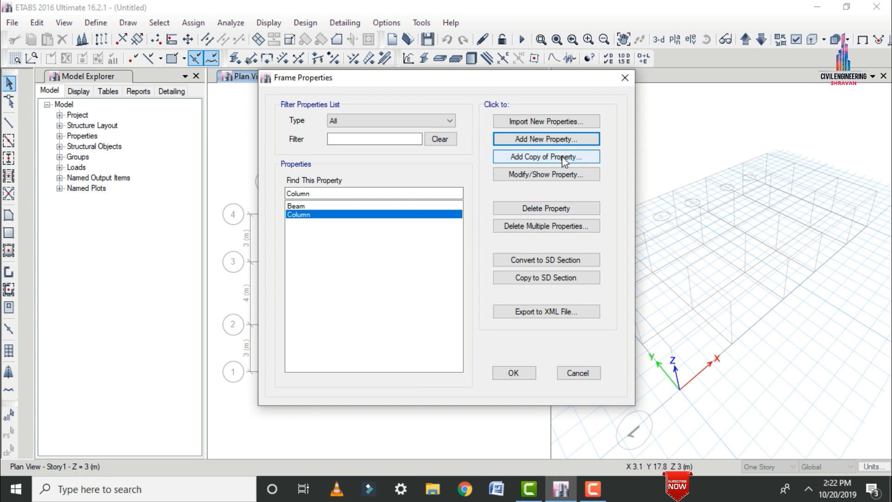
Import the Steel I/Wide Flange section ISMB500 from the Indian property file and accept the frame properties.
key(Return)
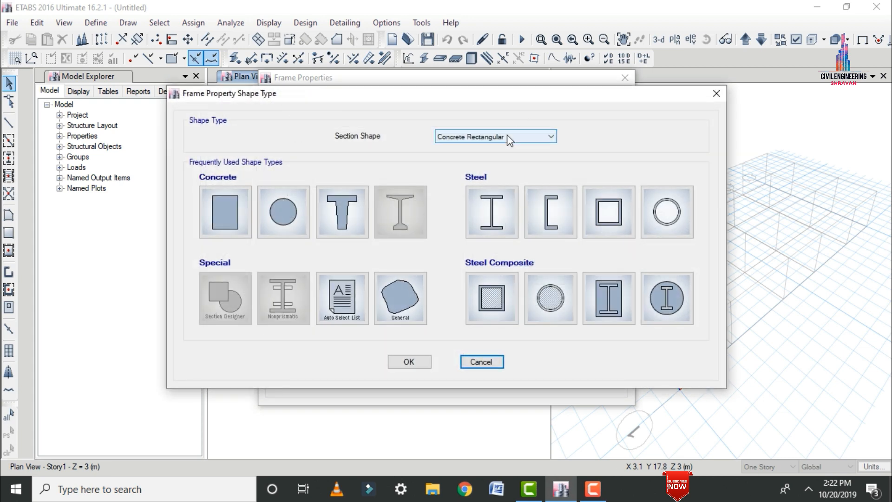
click(500, 200)
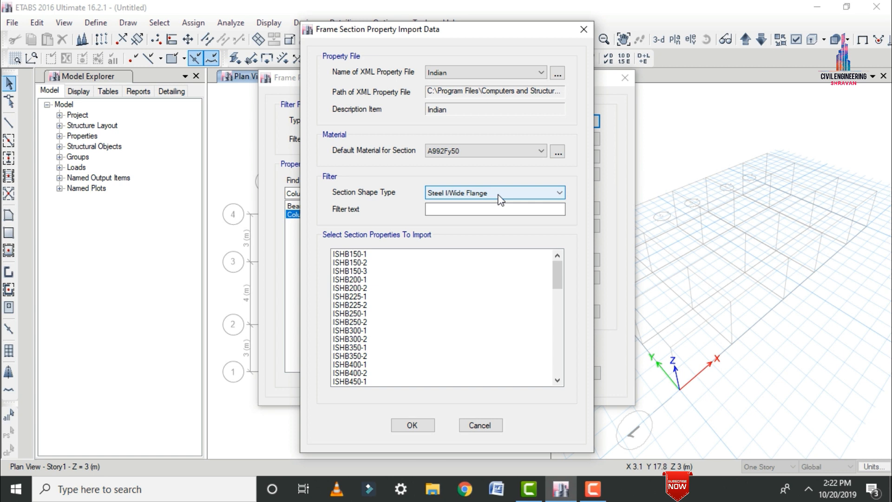
click(455, 70)
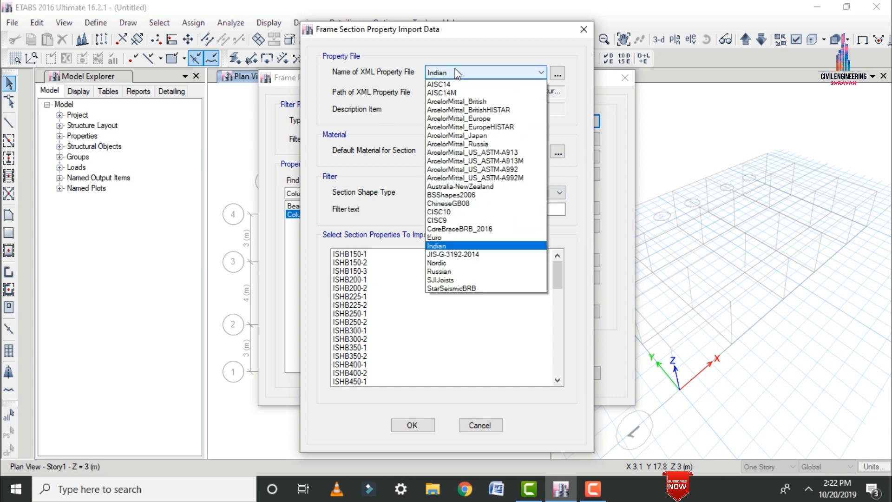
click(455, 72)
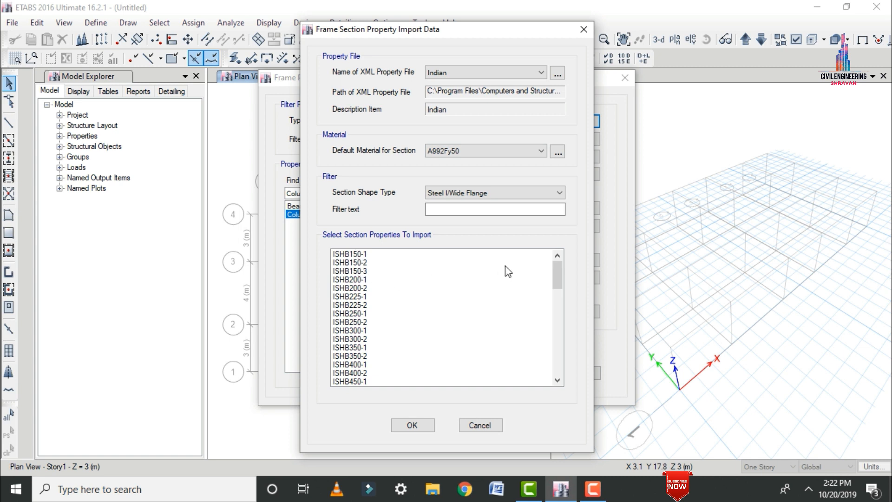
drag(556, 277, 556, 353)
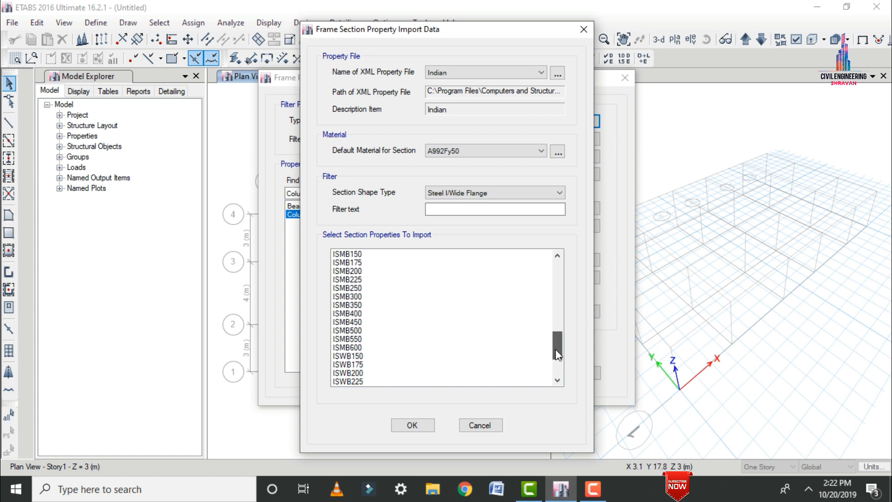
click(356, 331)
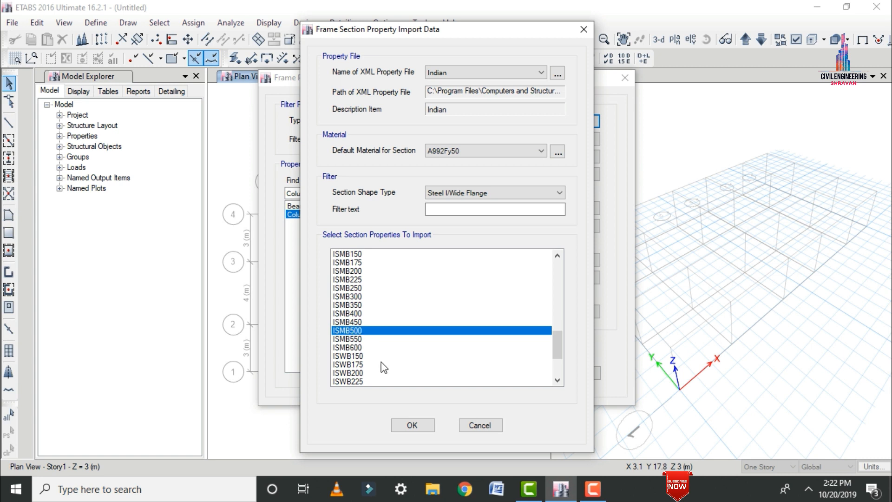
click(409, 424)
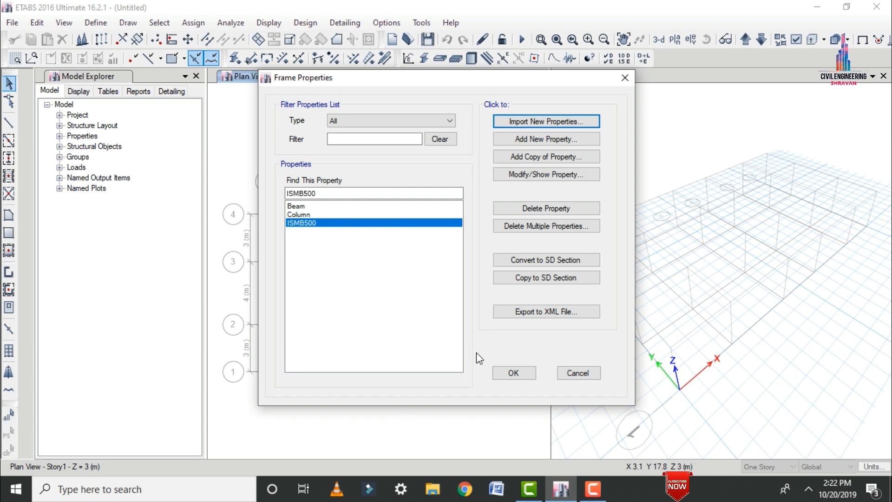
click(523, 374)
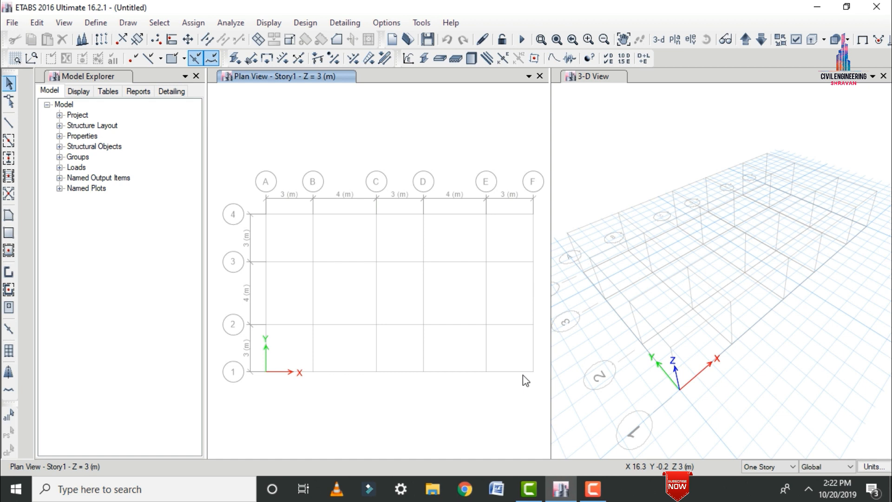
Add a new slab property named S150 with slab material M30.
click(95, 22)
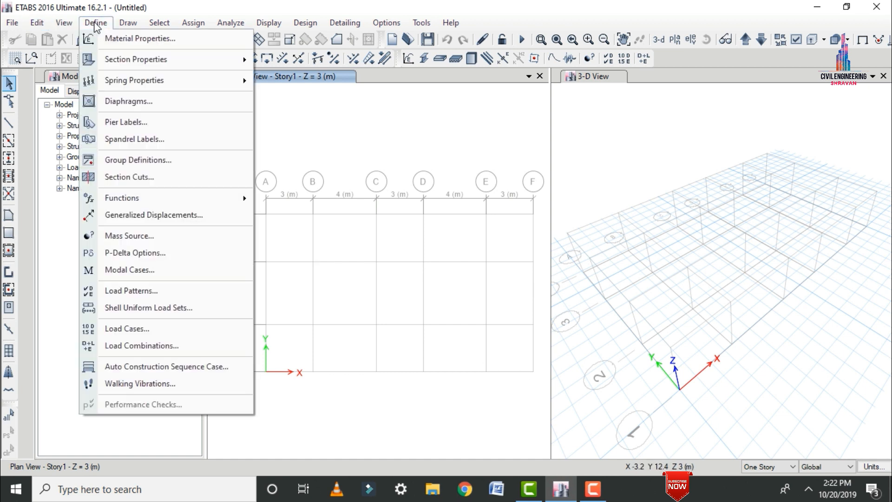
mouse_move(127, 55)
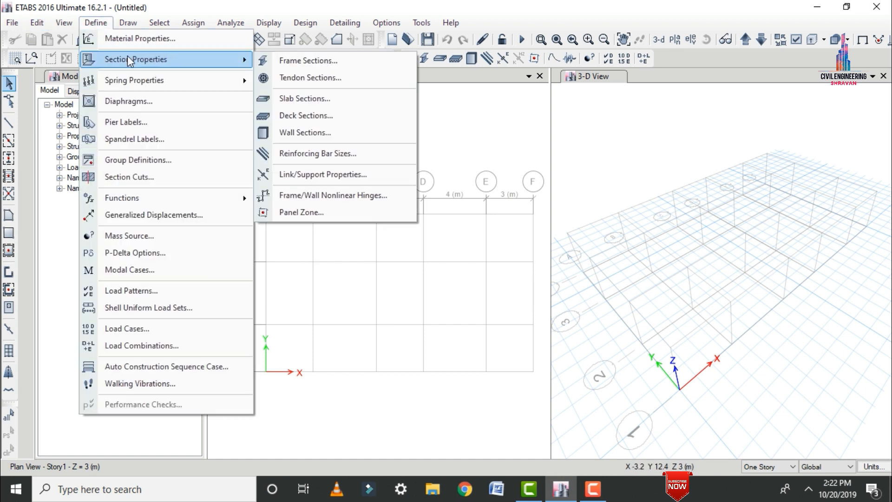
click(310, 100)
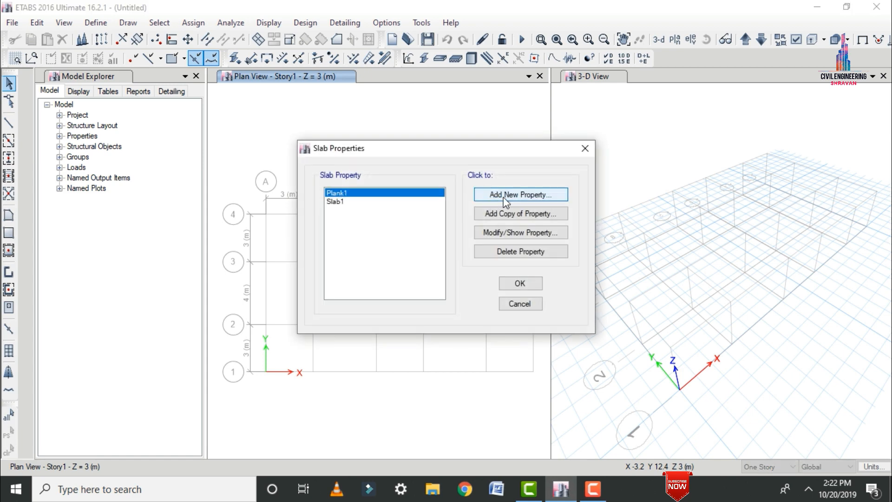
click(503, 197)
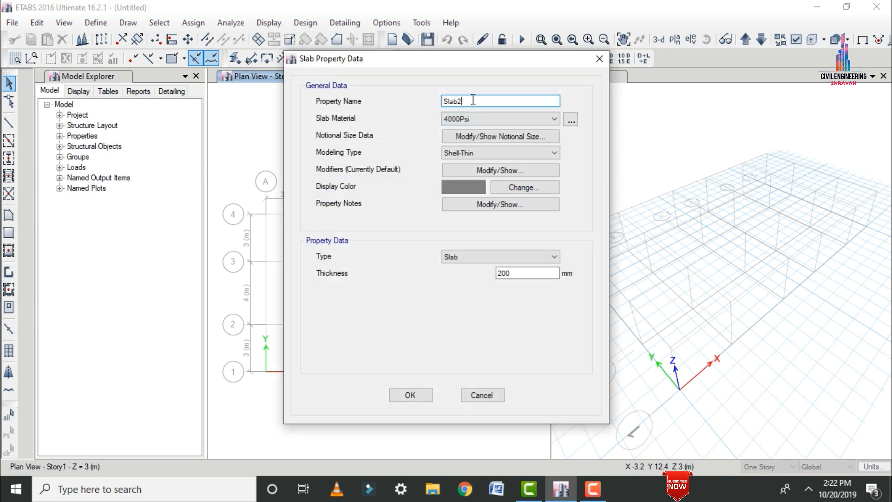
drag(470, 101, 374, 103)
text(S150)
click(468, 118)
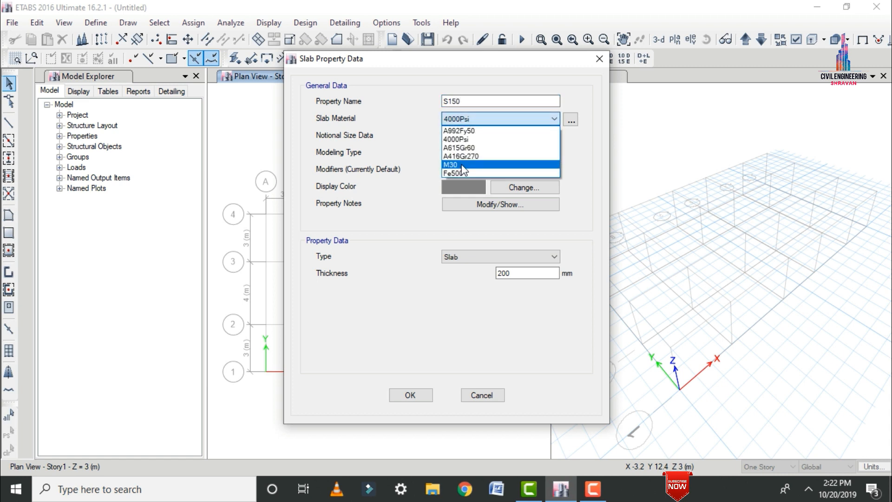
click(462, 165)
Set the S150 slab's modeling type to Membrane and its thickness to 120 mm, and accept the property.
click(481, 153)
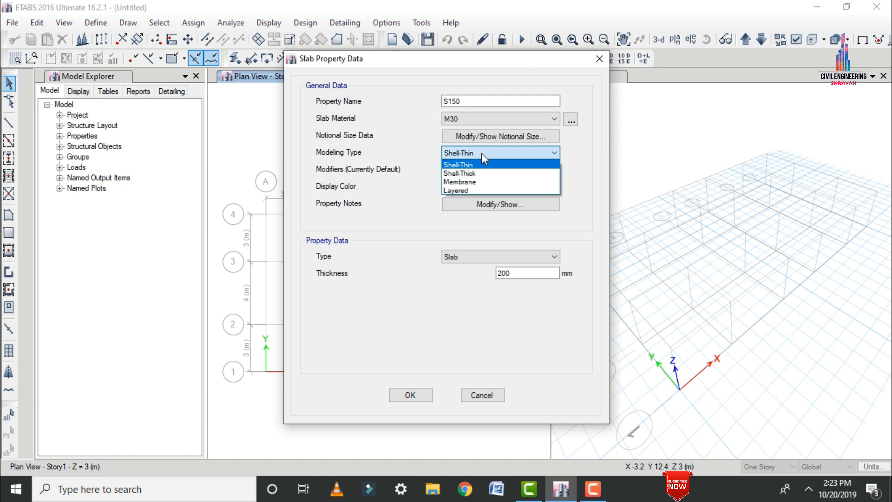
click(459, 181)
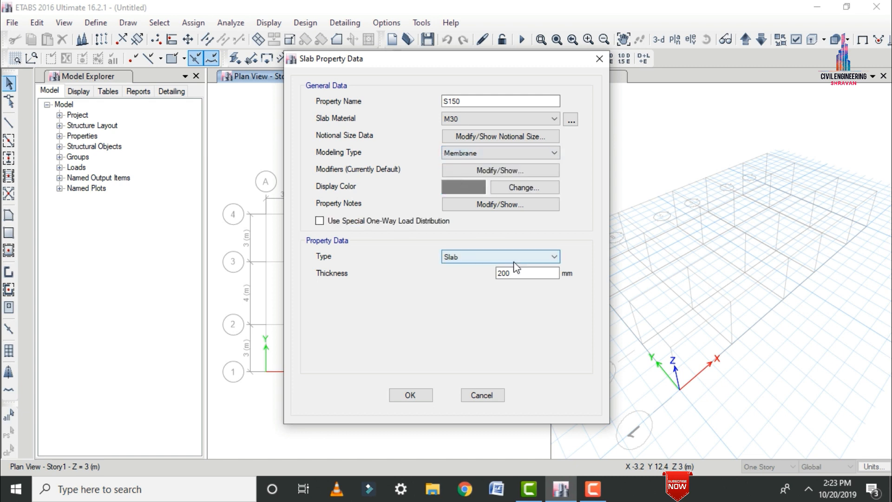
double_click(514, 275)
text(120)
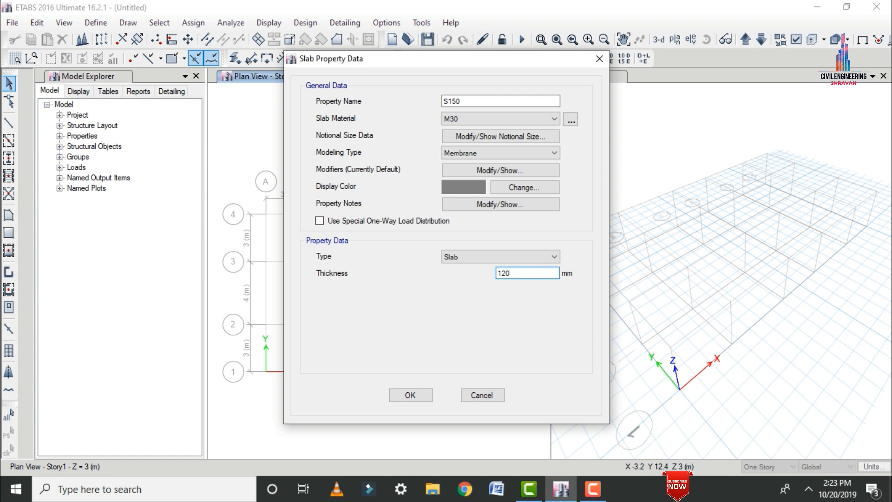
click(410, 395)
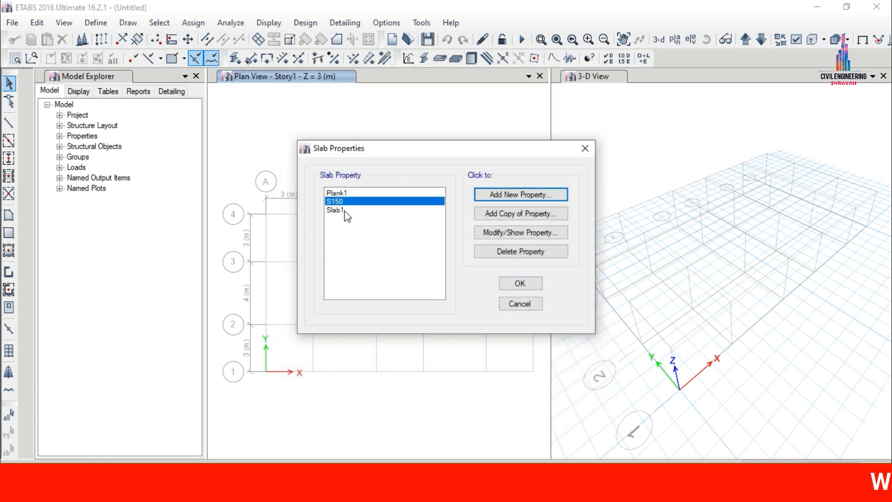
Delete the slab properties Slab1 and Plank1, keeping only S150, and accept the slab property list.
click(371, 211)
click(519, 251)
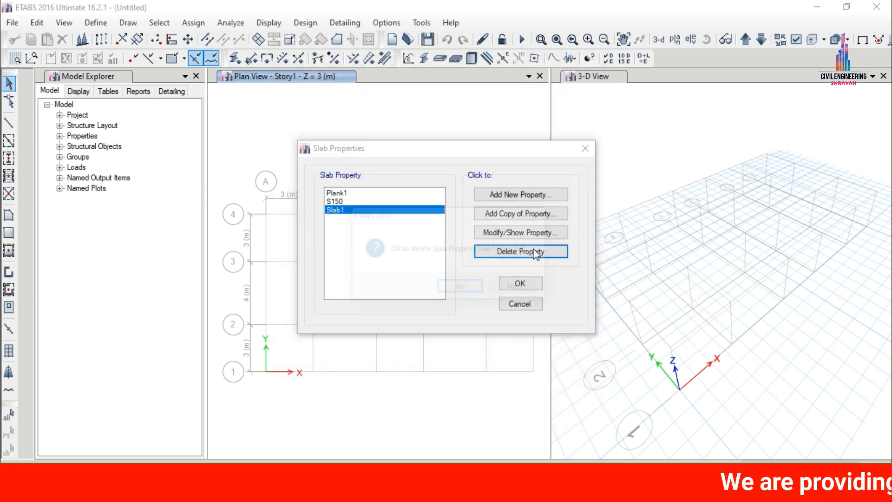
click(450, 287)
click(339, 192)
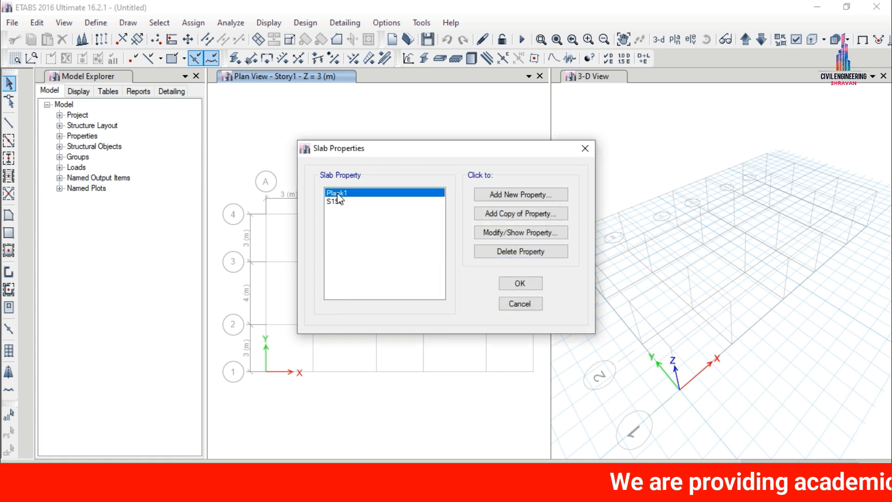
click(519, 252)
click(461, 288)
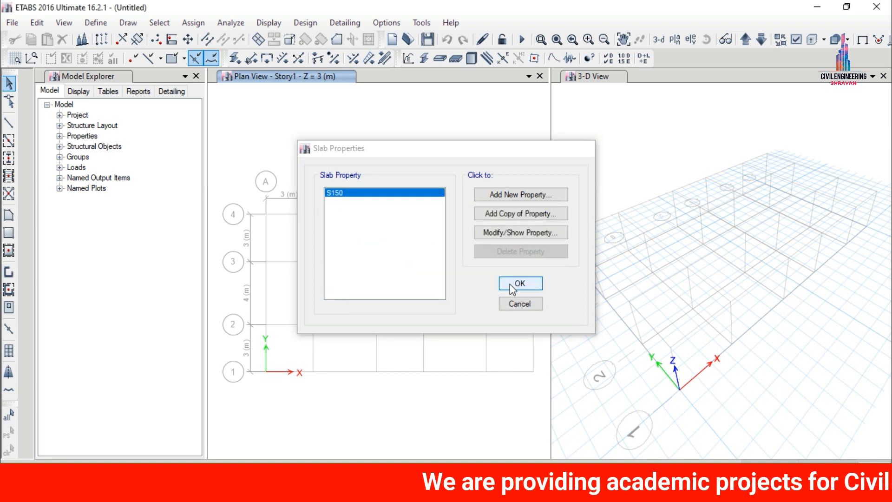
click(519, 284)
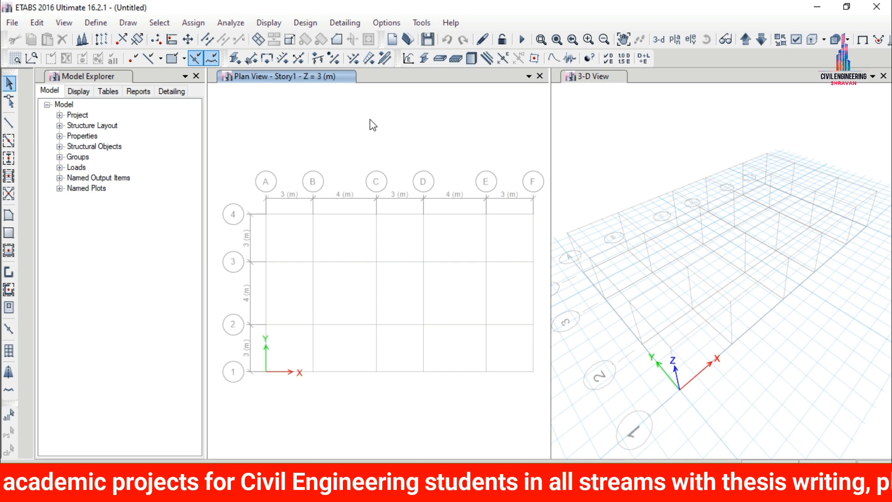
Draw Beam frames along all grid lines and Column frames at all grid intersections of the Story1 plan.
click(8, 141)
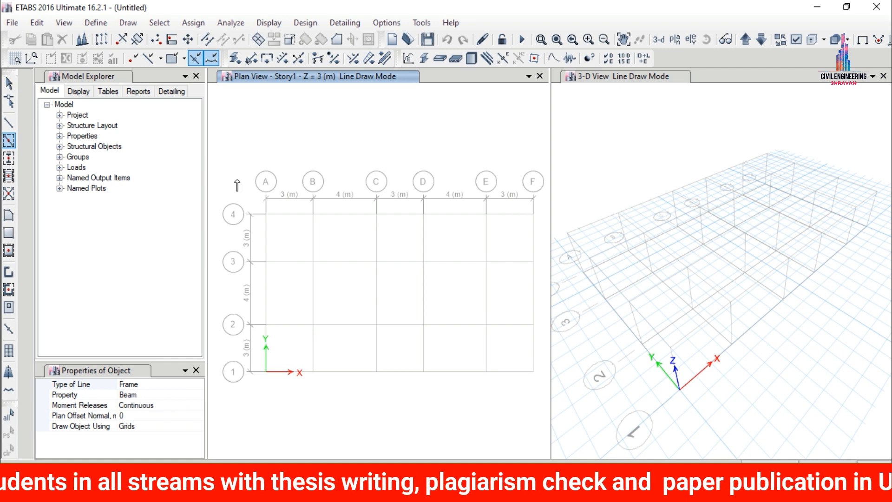
mouse_move(237, 177)
mouse_down()
mouse_move(435, 375)
mouse_move(540, 421)
mouse_up()
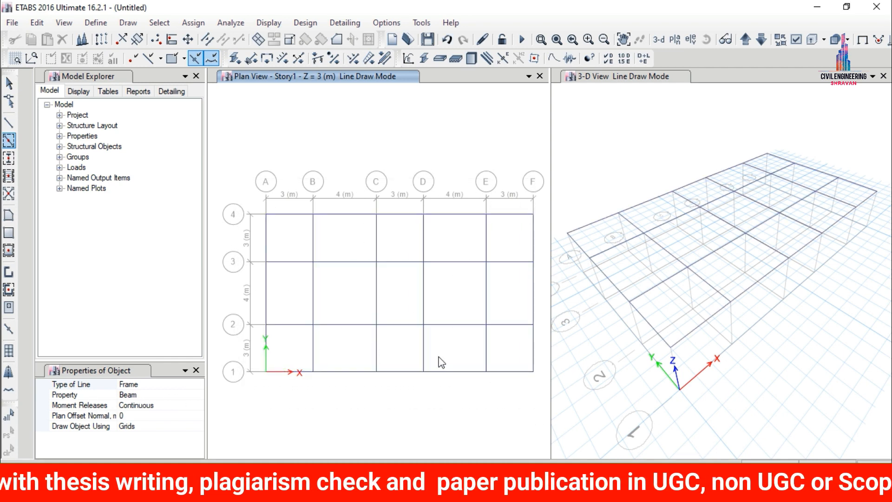
click(8, 158)
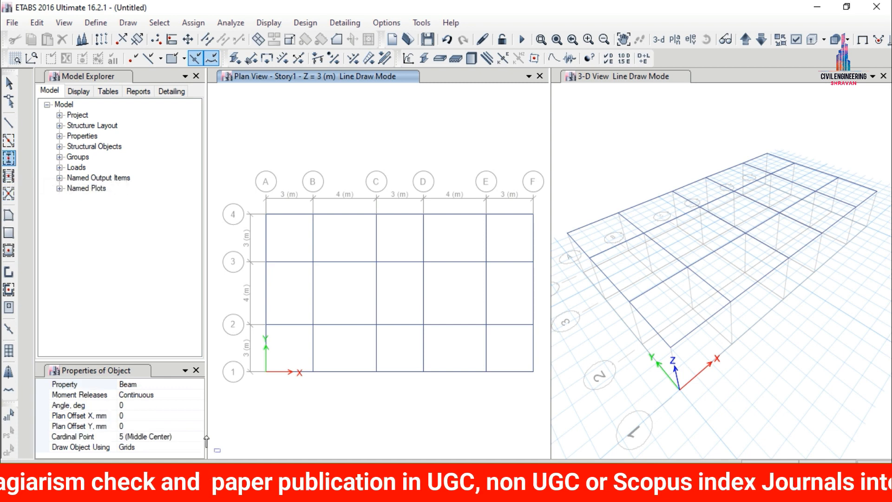
click(194, 386)
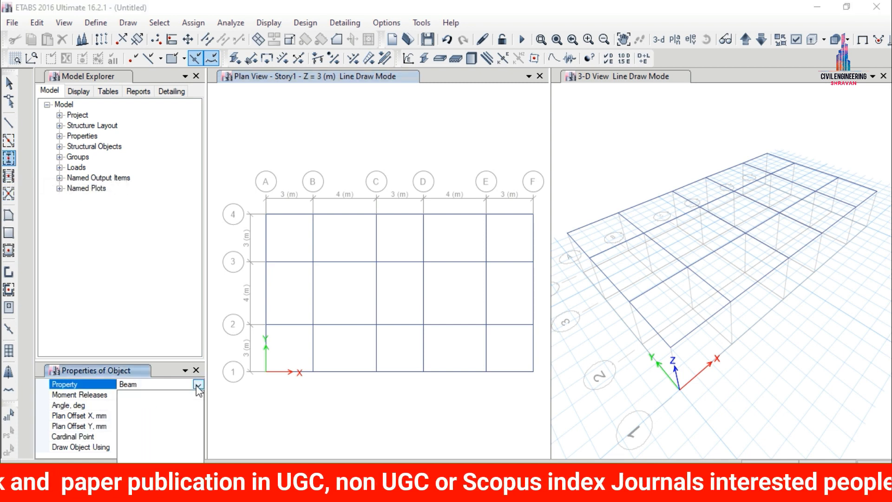
click(198, 384)
click(142, 406)
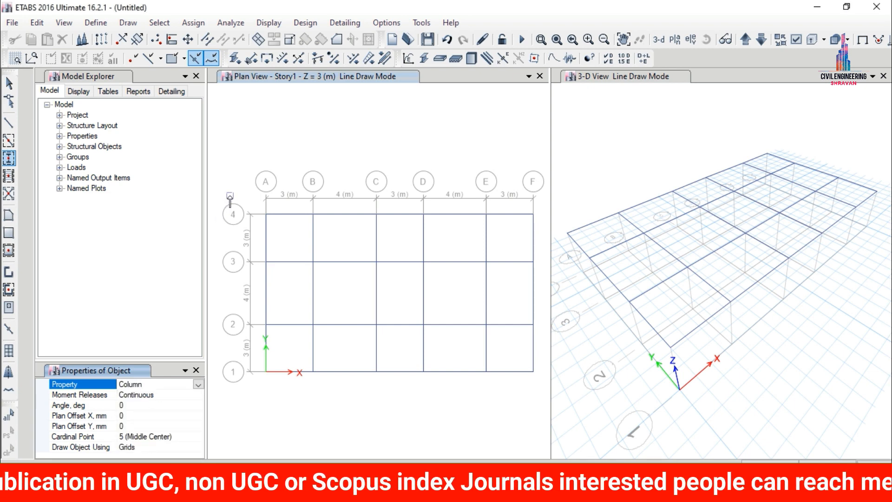
drag(230, 195, 542, 405)
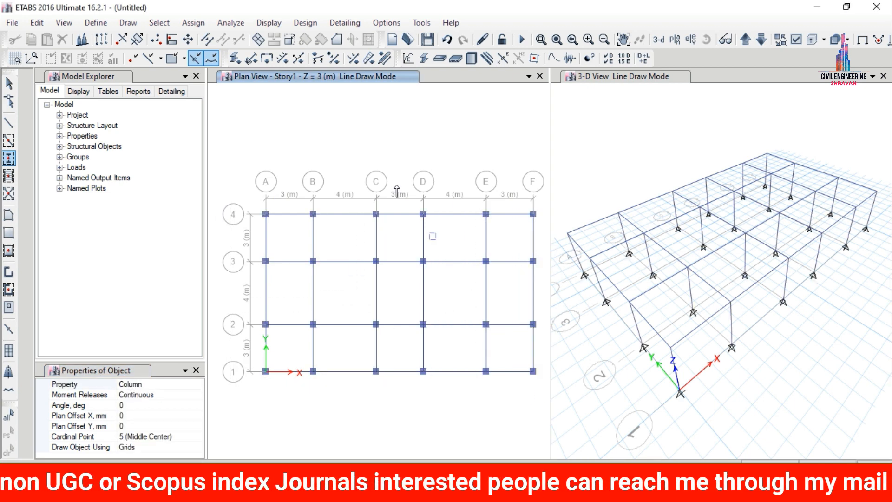
Fill all grid bays of the Story1 plan with S150 slabs and leave area drawing mode.
click(8, 251)
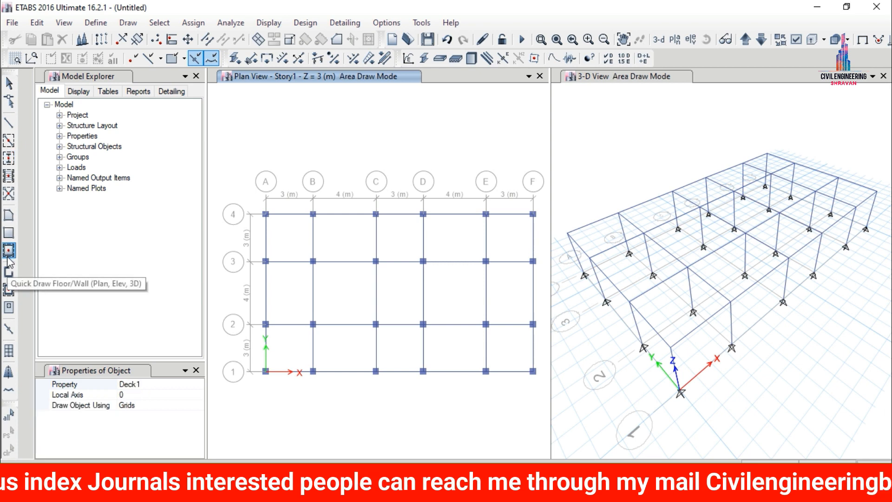
click(198, 386)
click(199, 385)
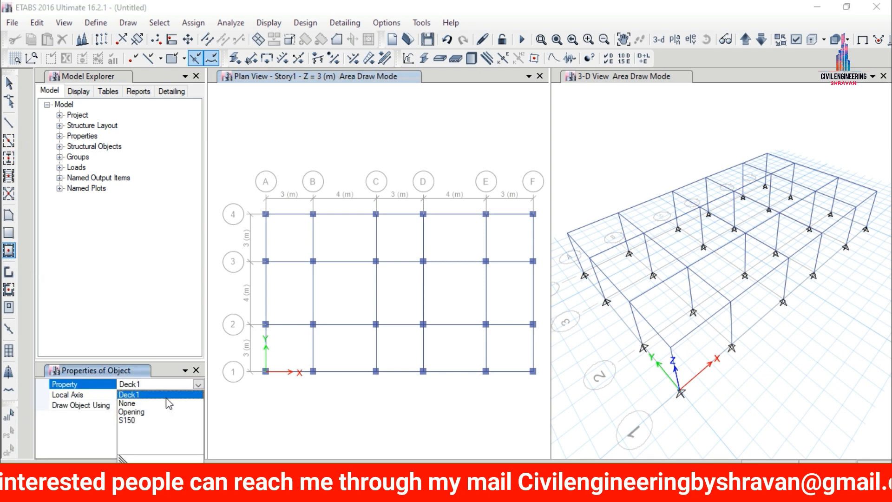
click(124, 425)
mouse_move(234, 173)
mouse_down()
mouse_move(504, 362)
mouse_move(541, 403)
mouse_move(539, 392)
mouse_up()
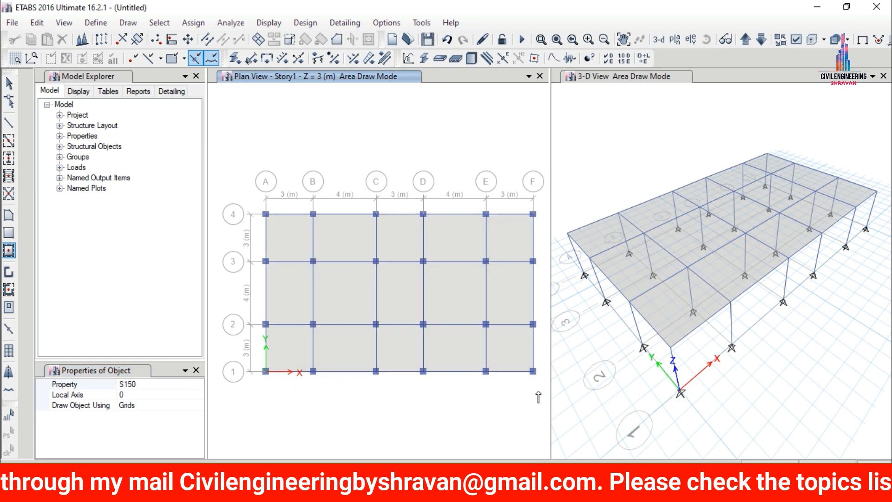
key(Escape)
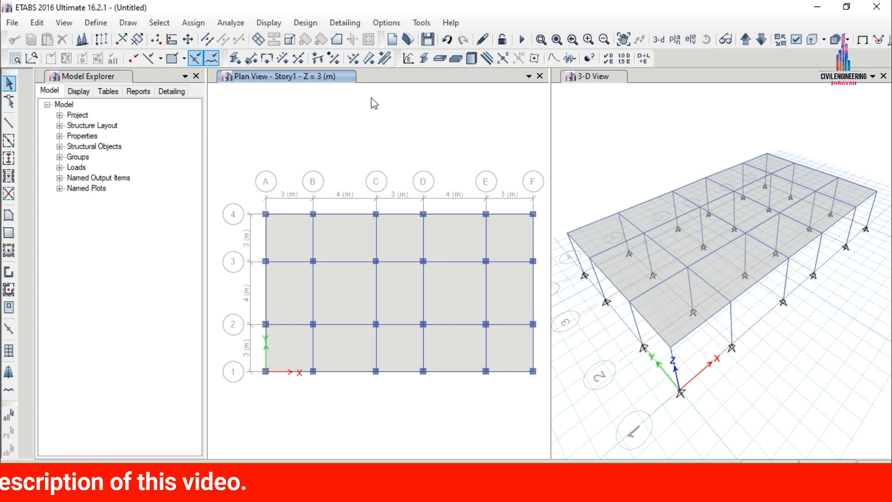
On elevation 1, draw pinned ISMB500 X braces in the bays between grids B-C and D-E.
click(690, 40)
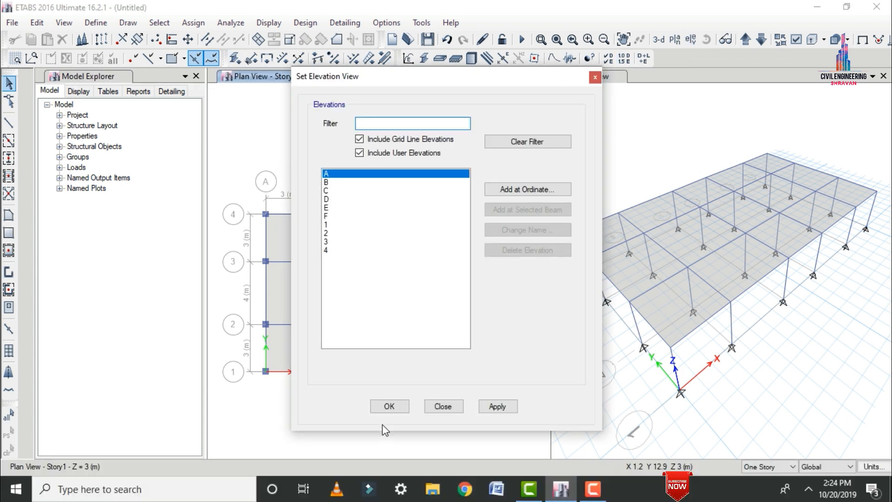
click(329, 225)
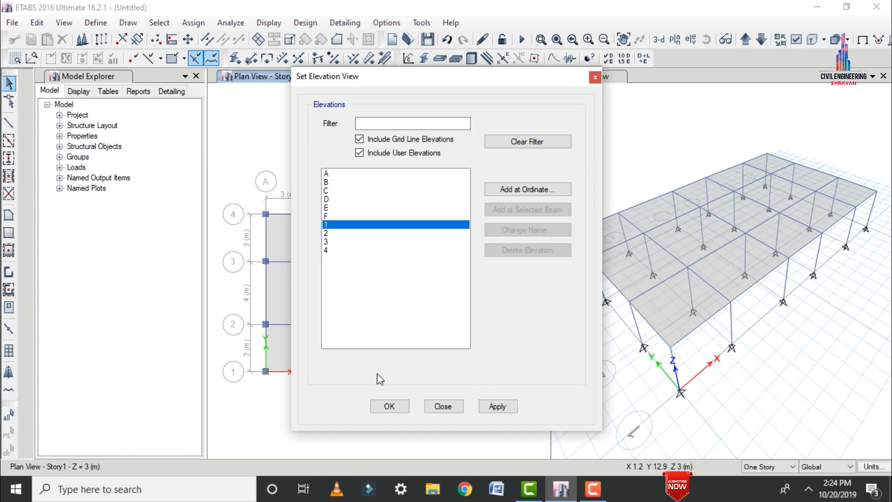
click(506, 410)
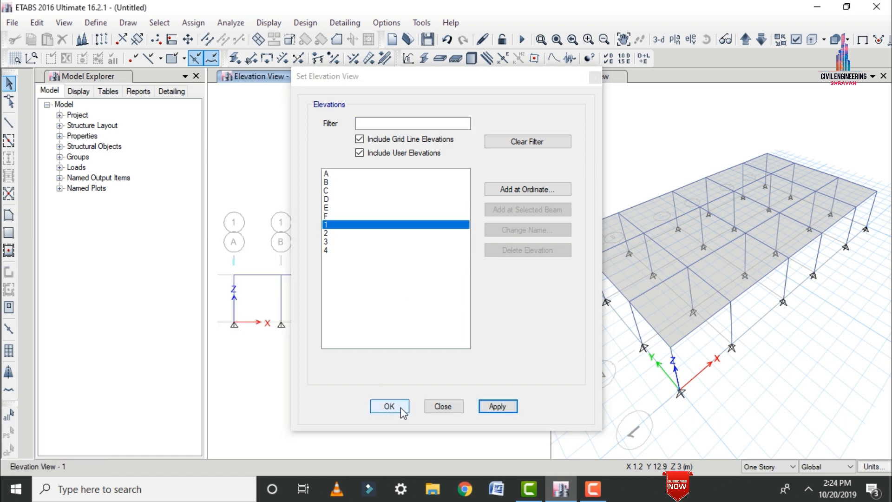
click(400, 408)
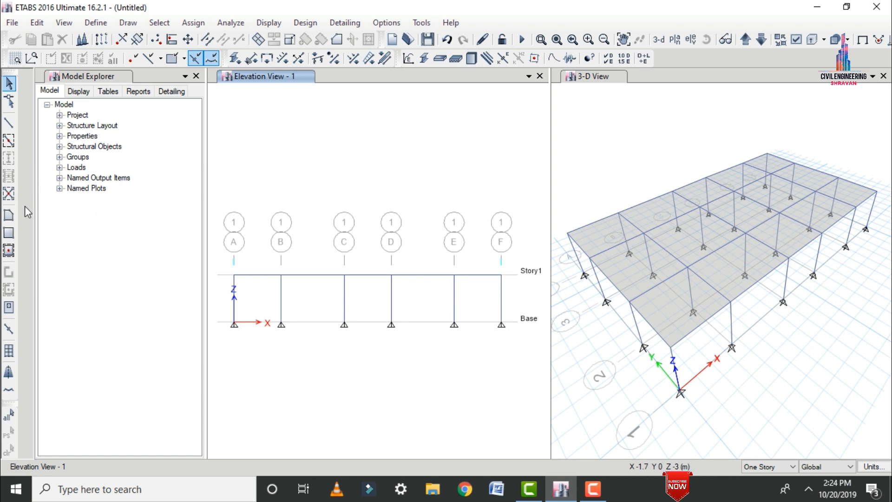
click(10, 196)
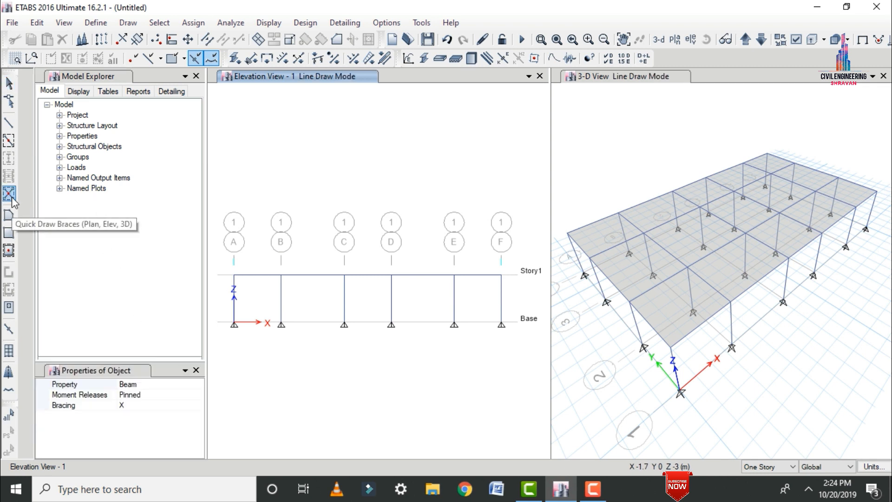
click(200, 386)
click(200, 385)
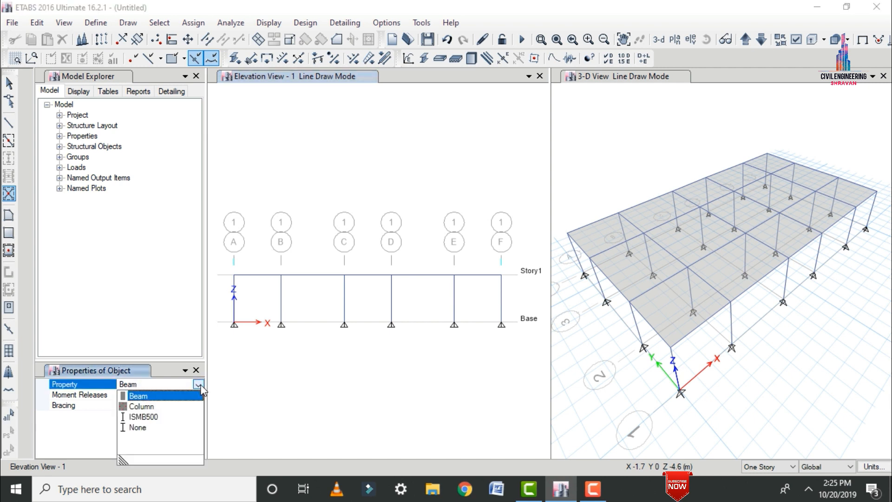
click(140, 420)
click(327, 316)
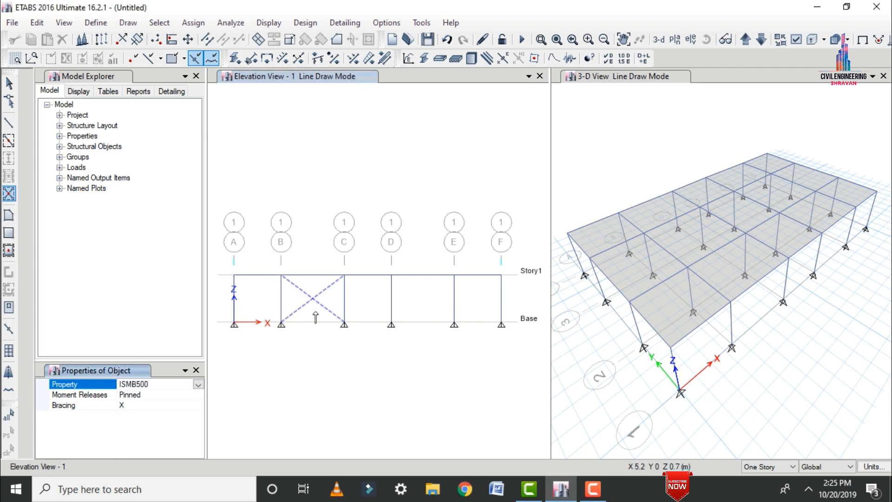
click(433, 315)
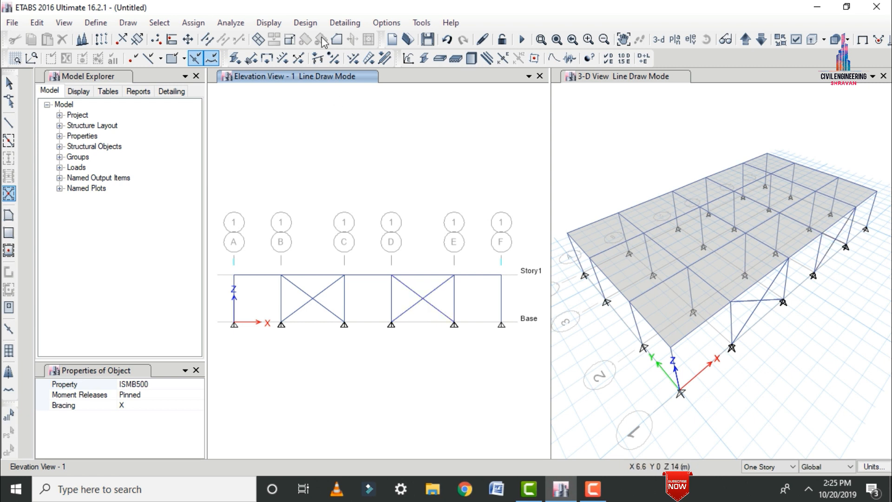
On elevation 4, draw ISMB500 X braces in the bays between grids B-C and D-E.
click(691, 41)
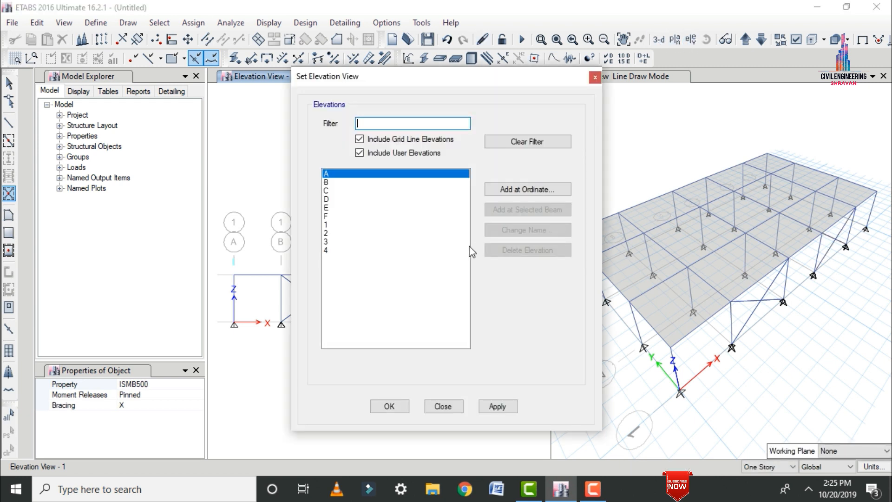
click(343, 251)
click(489, 406)
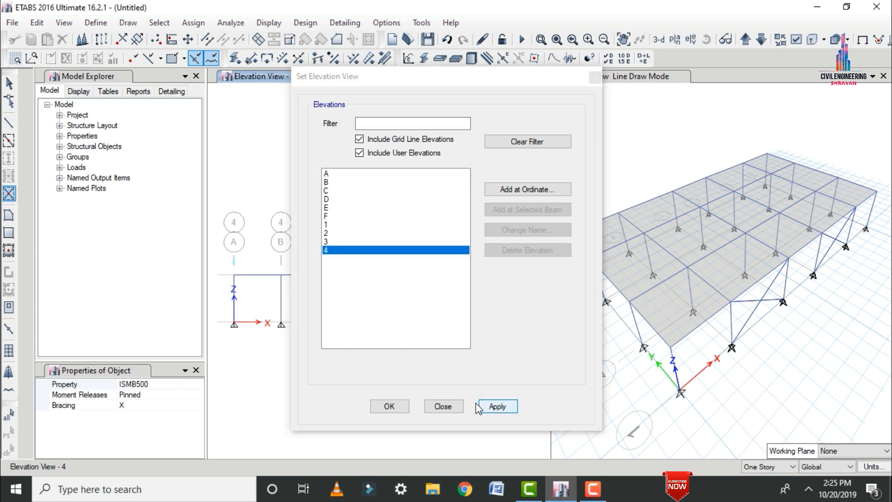
click(389, 406)
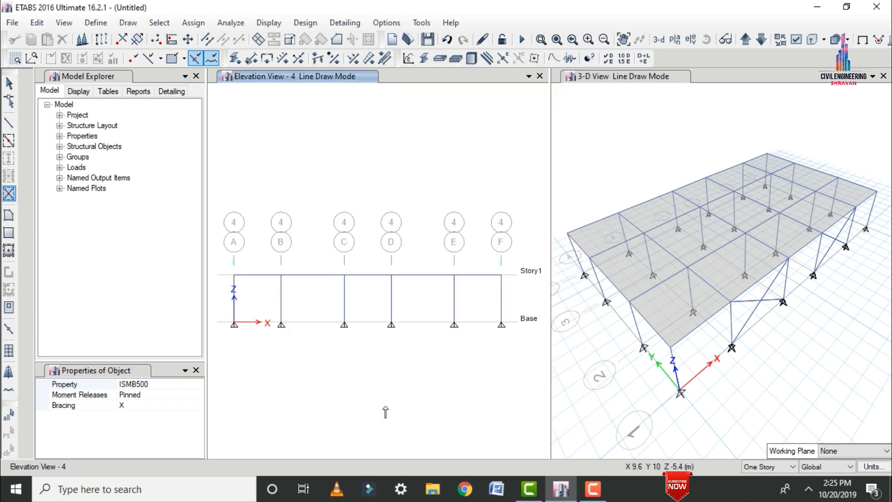
click(318, 310)
click(422, 309)
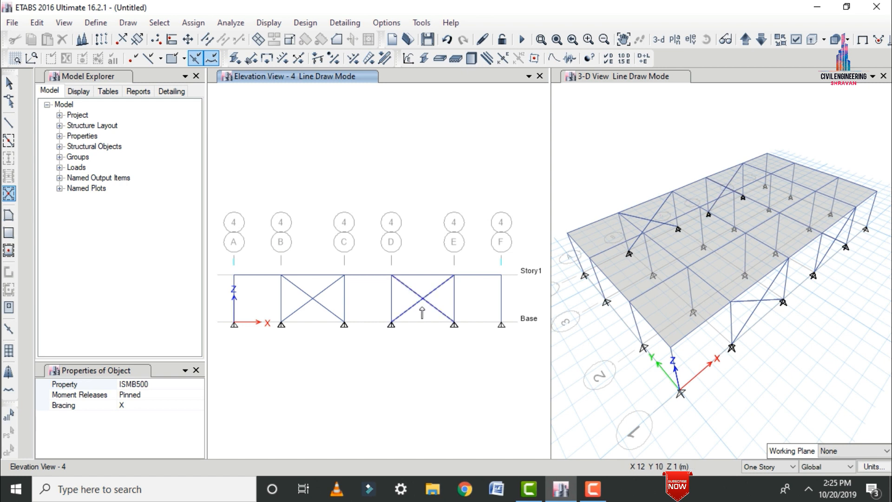
On elevation A, draw an ISMB500 X brace in the bay between grids 2 and 3.
click(690, 39)
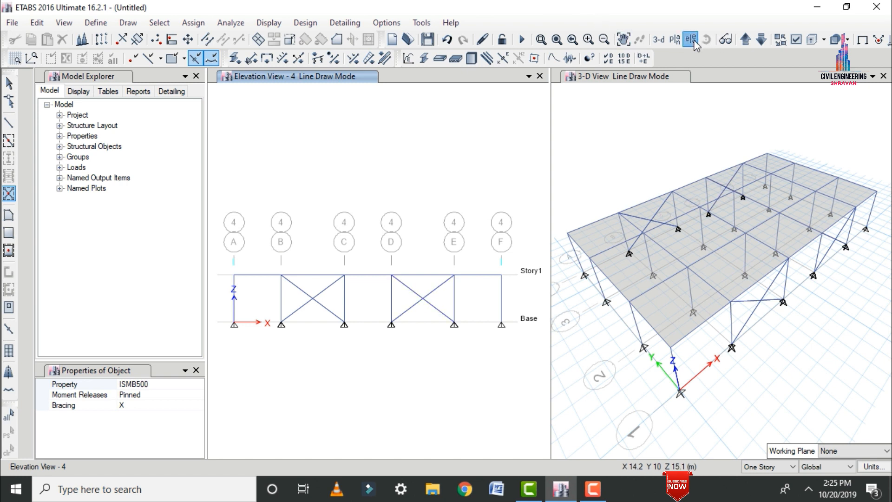
click(500, 406)
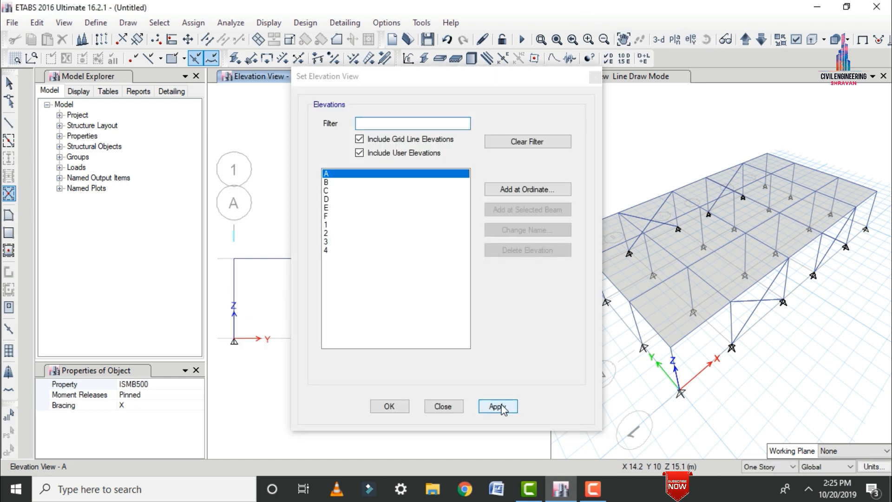
click(377, 413)
click(386, 312)
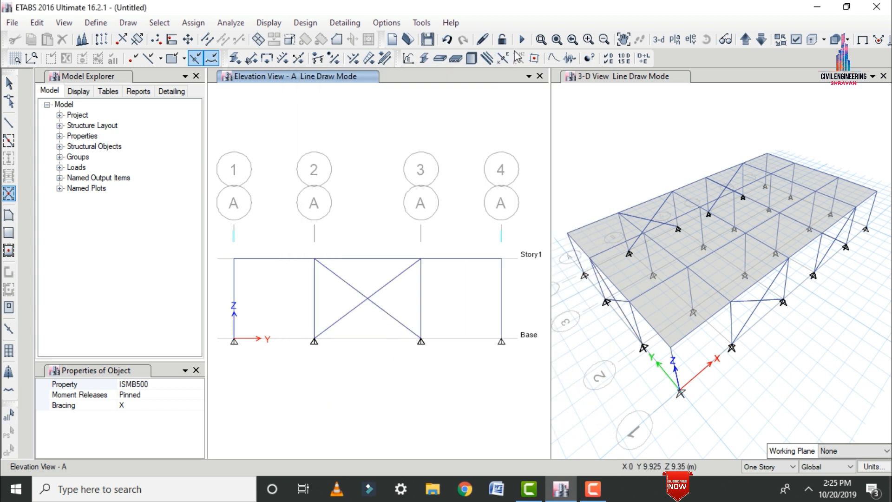
On elevation F, draw an ISMB500 X brace in the bay between grids 2 and 3, and return to the Story1 plan view.
click(690, 39)
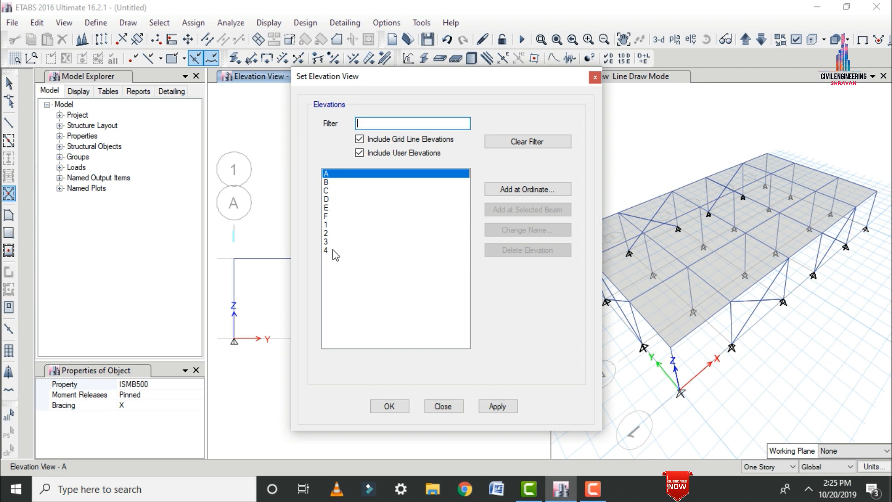
click(339, 216)
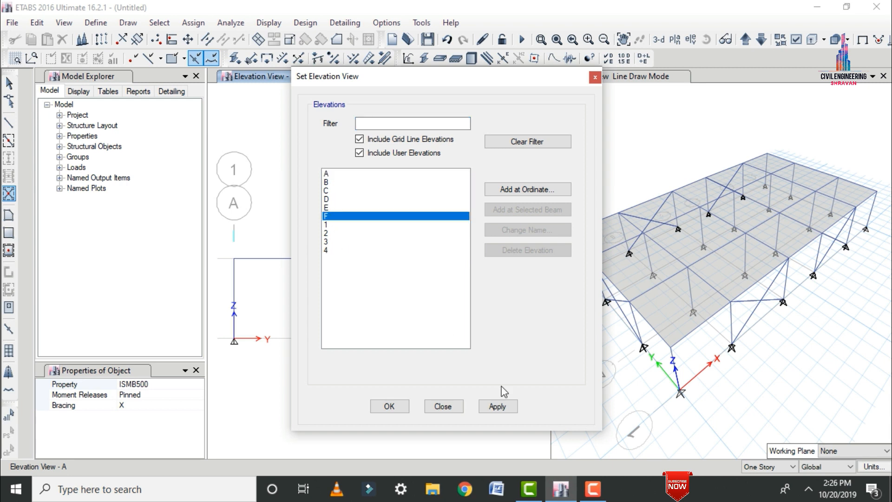
click(497, 406)
click(390, 405)
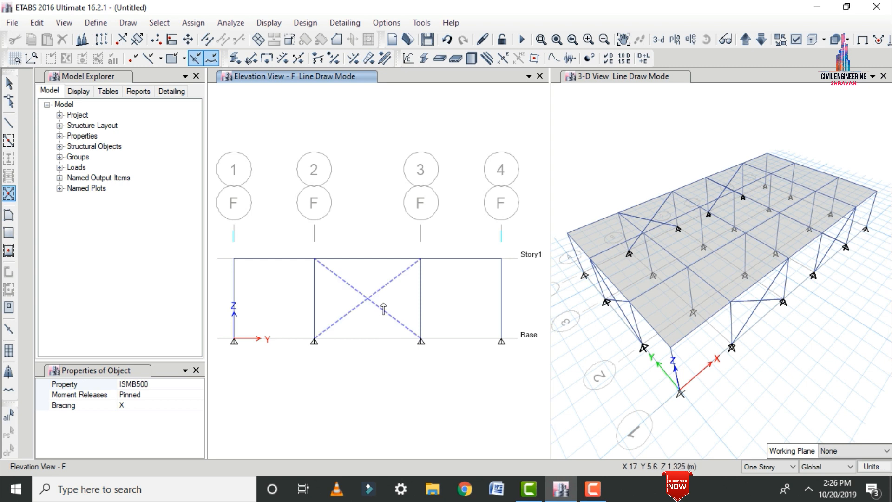
click(384, 309)
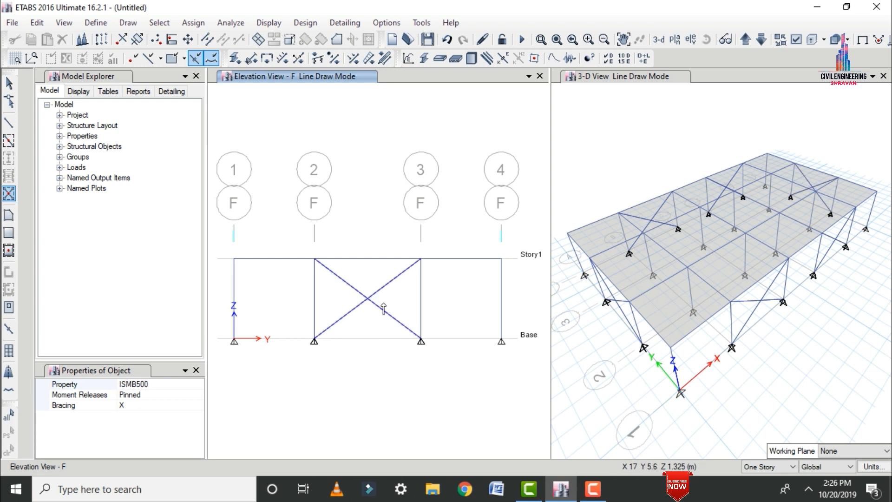
key(Escape)
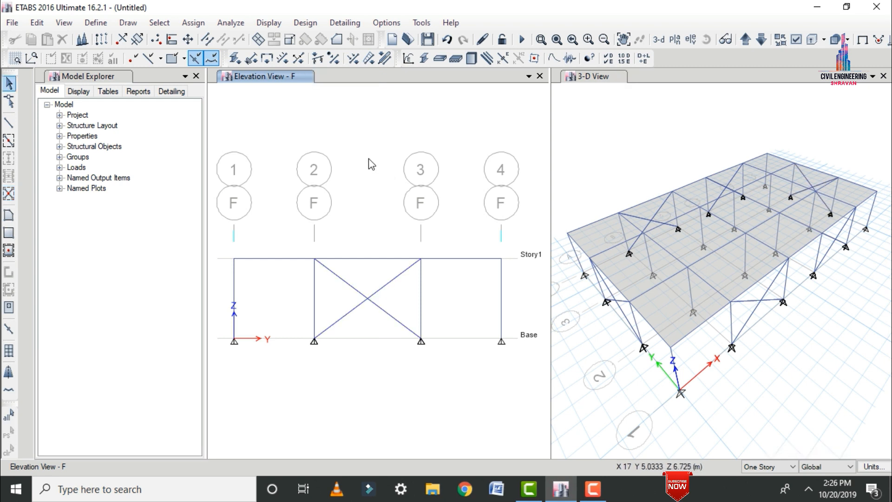
click(674, 39)
click(398, 407)
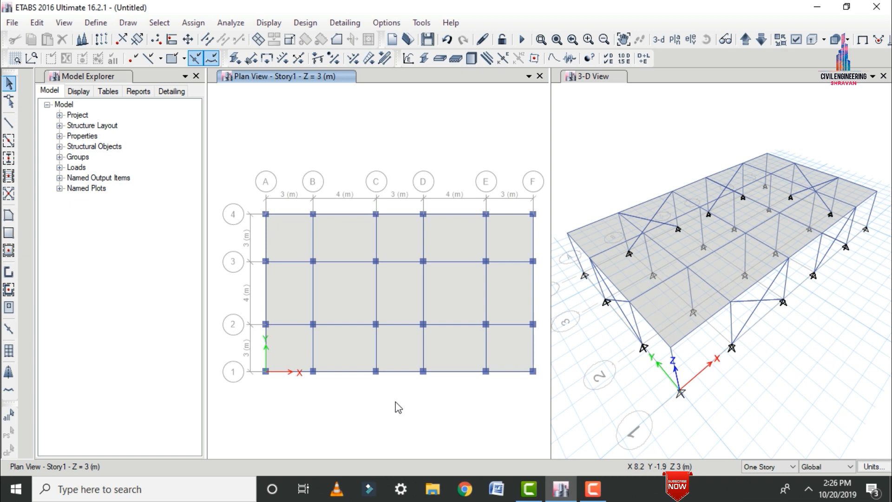
Add 8 stories of 3 m height above Story1, replicated from Story1 and keeping existing story heights.
right_click(247, 98)
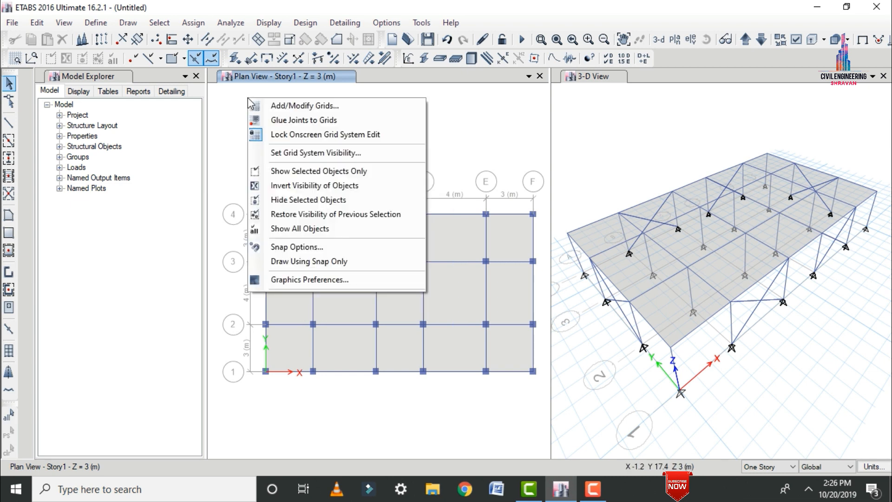
click(295, 106)
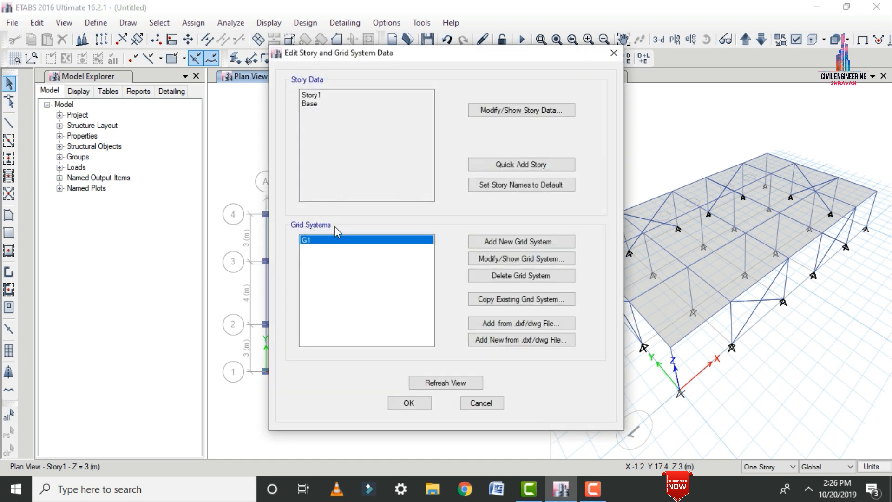
click(510, 114)
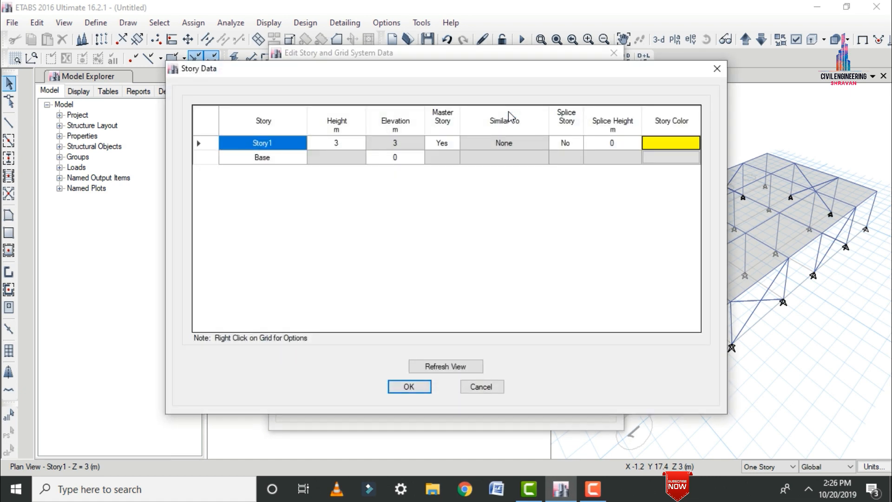
right_click(351, 203)
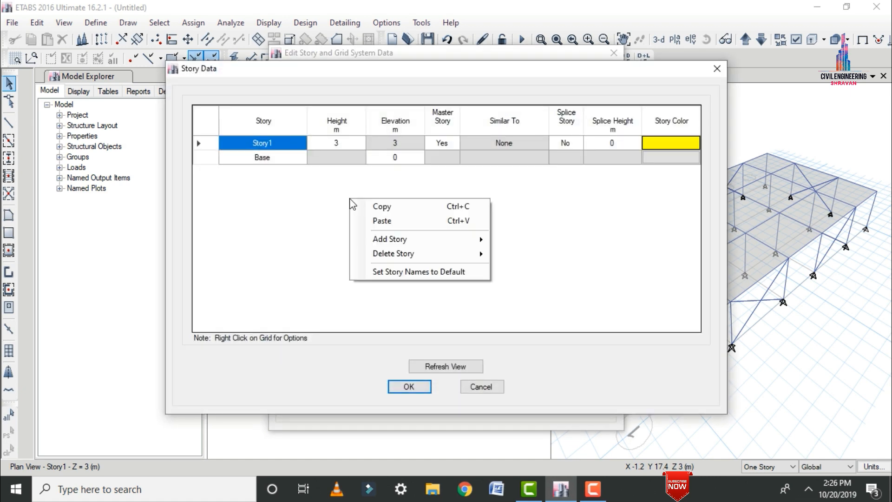
mouse_move(428, 244)
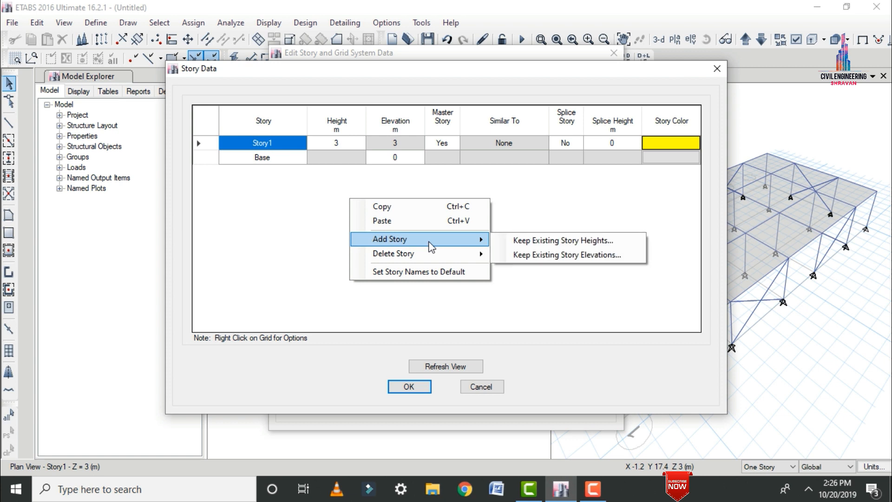
click(522, 241)
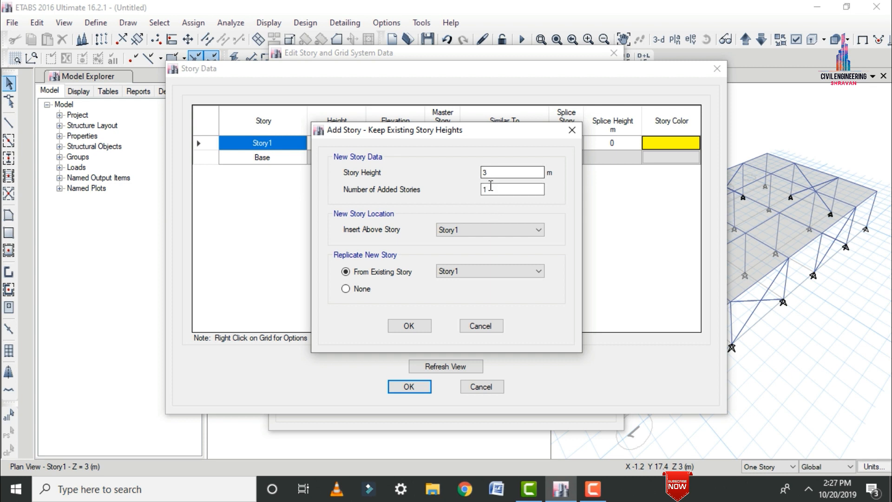
key(Tab)
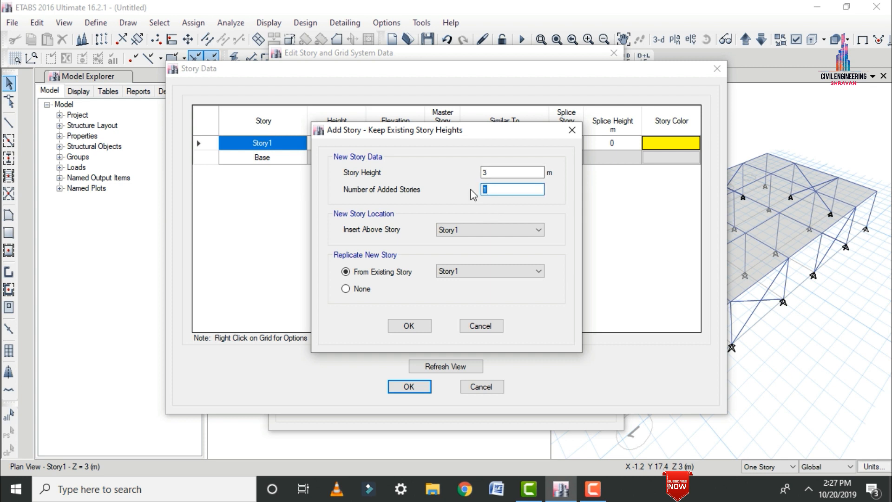
text(8)
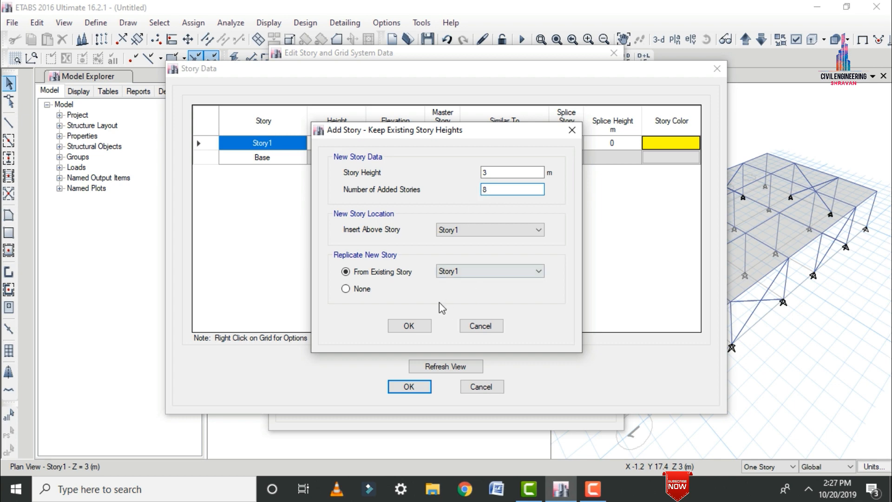
click(409, 325)
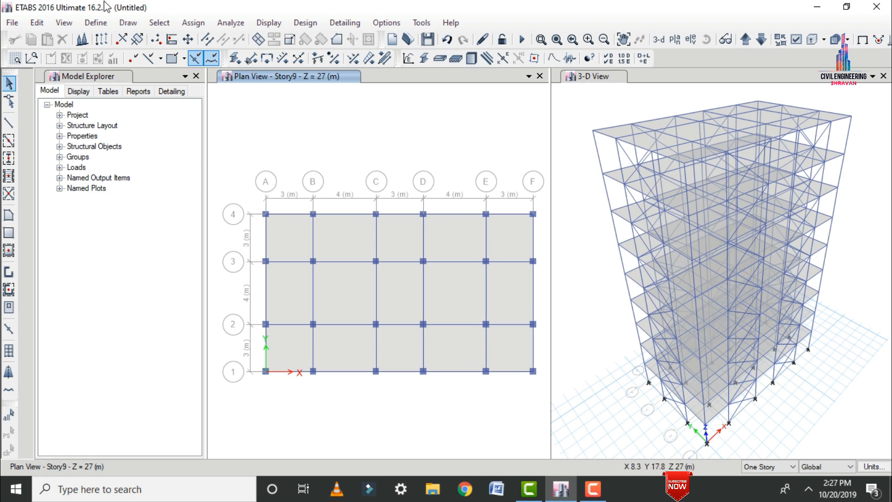
Add a seismic load pattern named EQ X with IS1893 2002 as its auto lateral load.
click(85, 24)
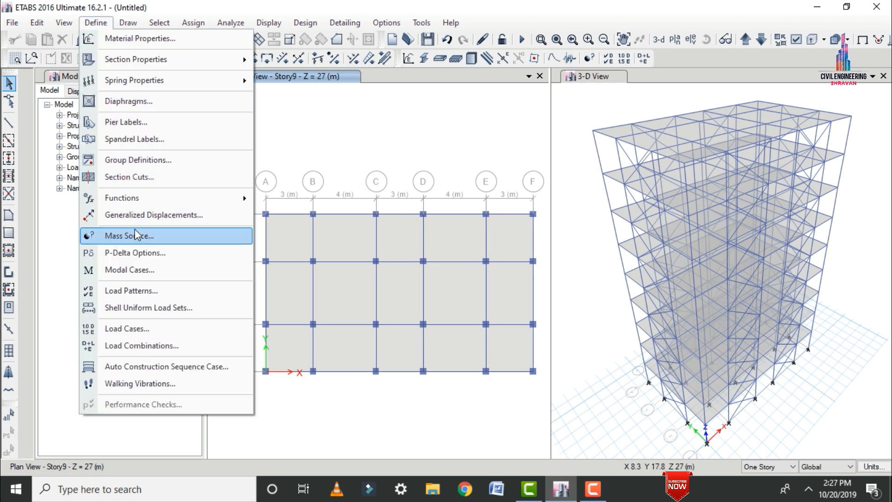
click(131, 293)
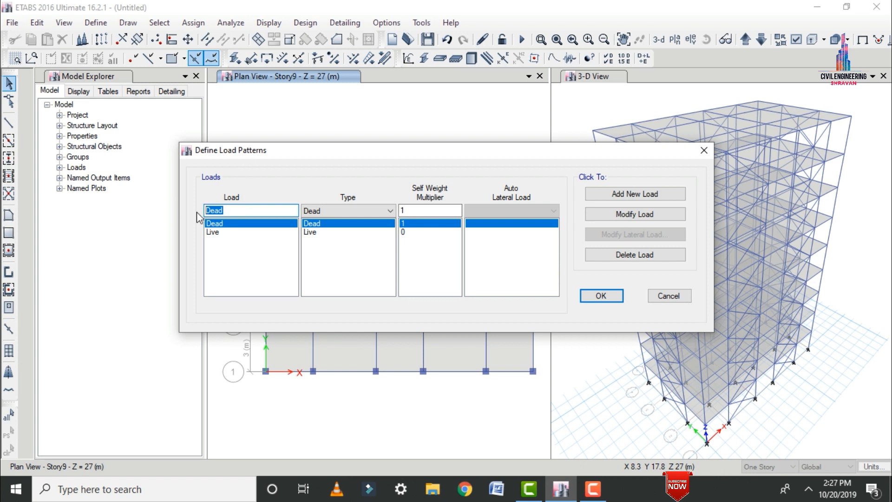
text(EQ X)
click(325, 210)
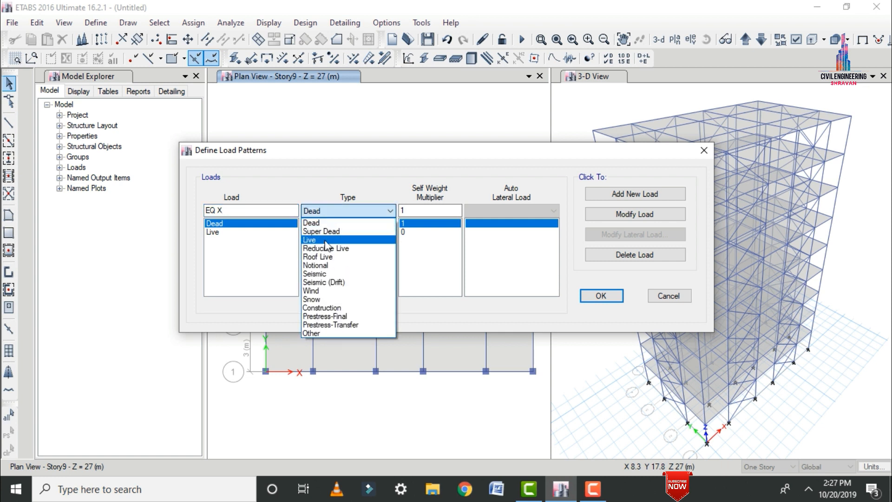
click(324, 273)
click(502, 210)
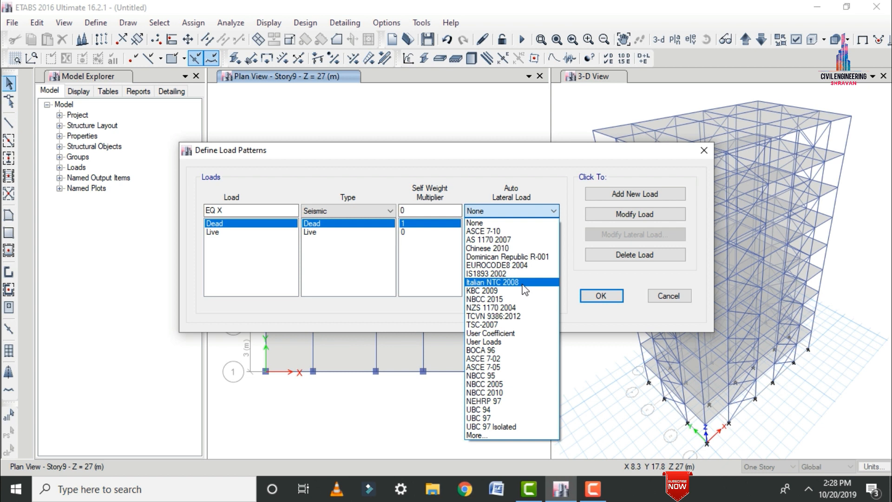
click(499, 275)
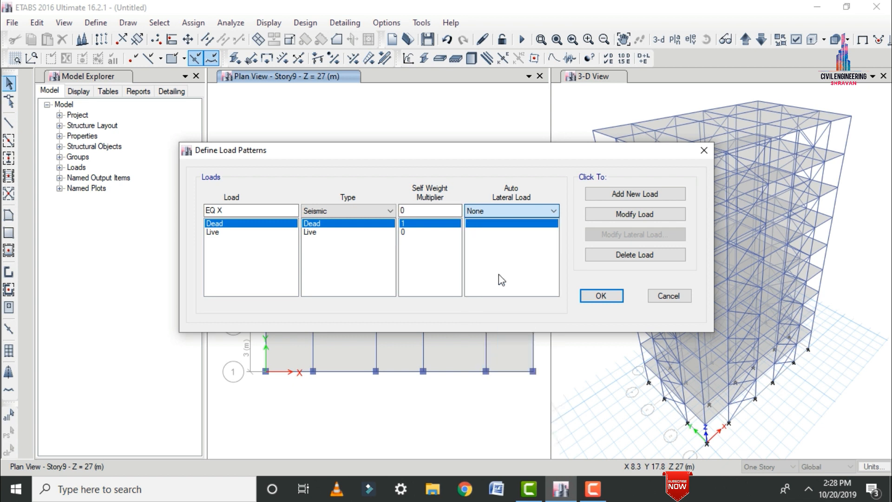
click(616, 197)
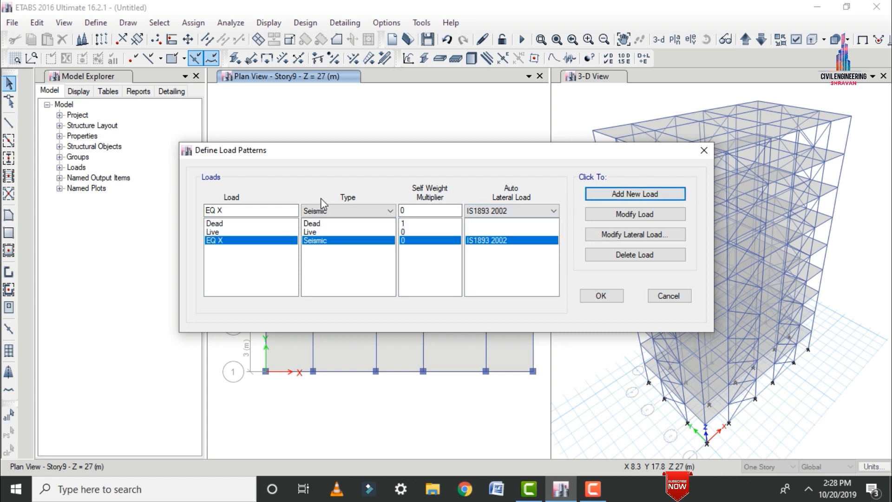
Add a second seismic load pattern named EQ Y, also using IS1893 2002.
click(239, 212)
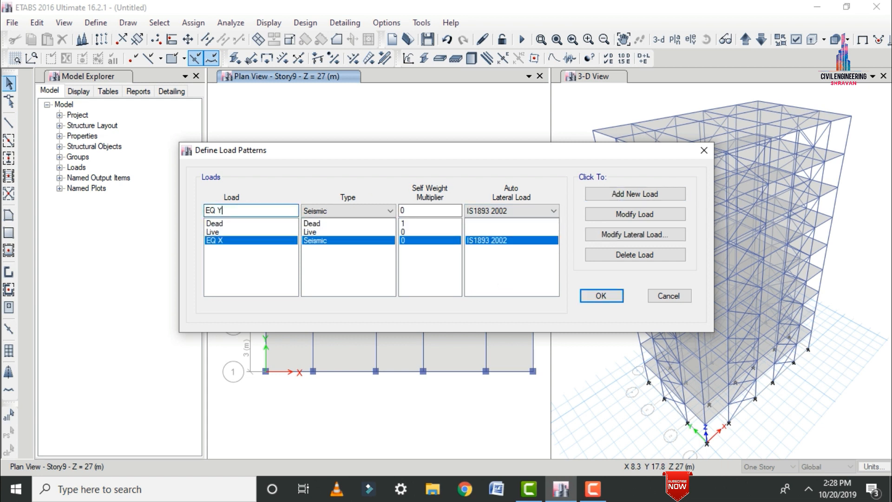
text(Y)
click(606, 194)
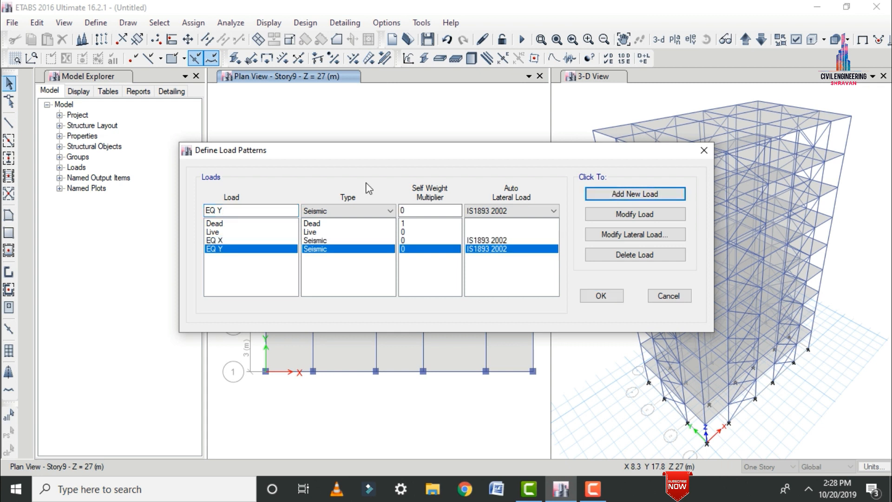
Add wind load patterns W X and W Y with Indian IS 875:2015 as the auto lateral load.
click(246, 213)
text(W X)
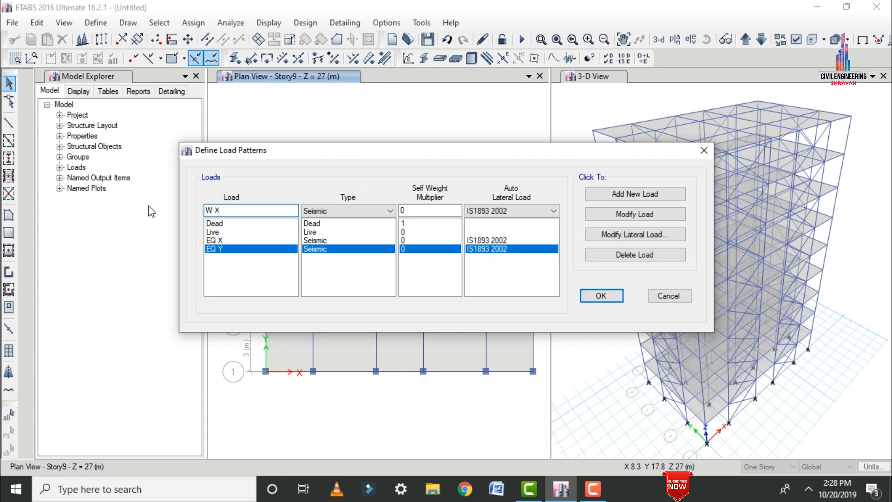
click(333, 209)
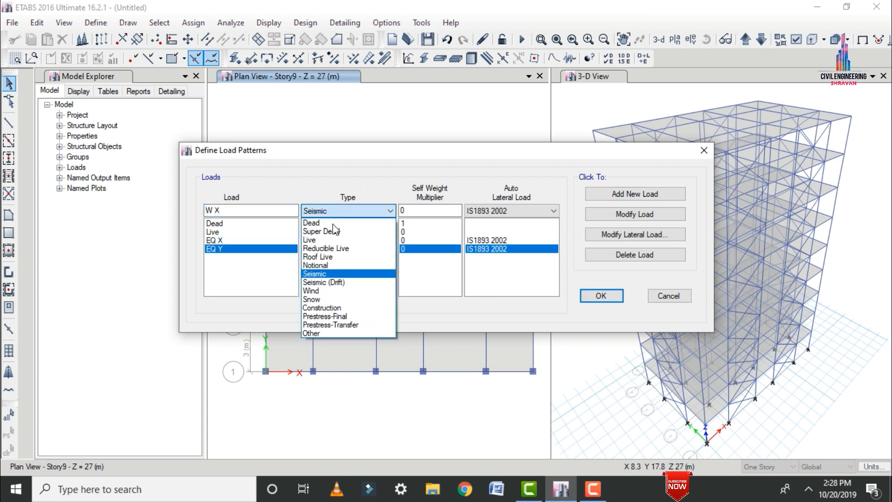
click(327, 293)
click(534, 210)
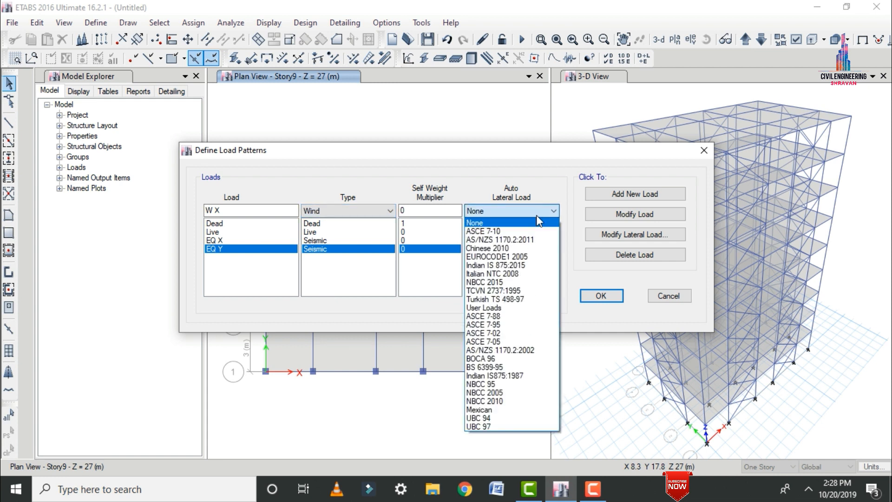
click(512, 266)
click(599, 195)
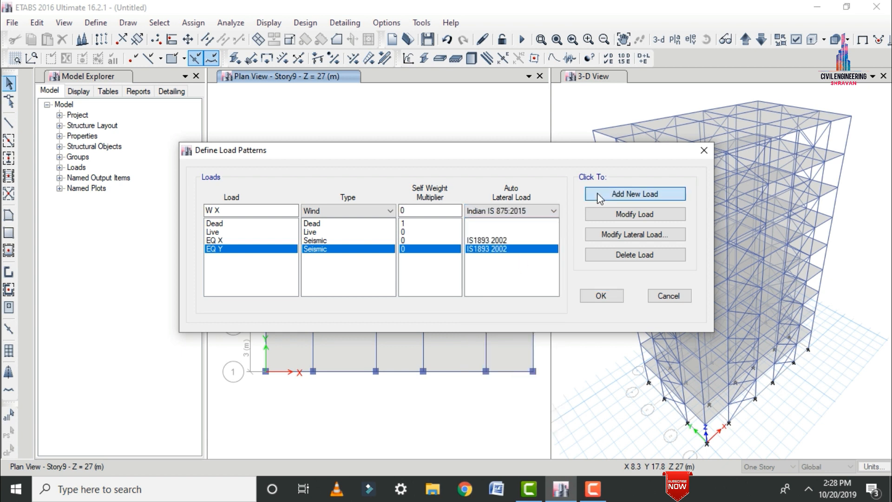
click(229, 209)
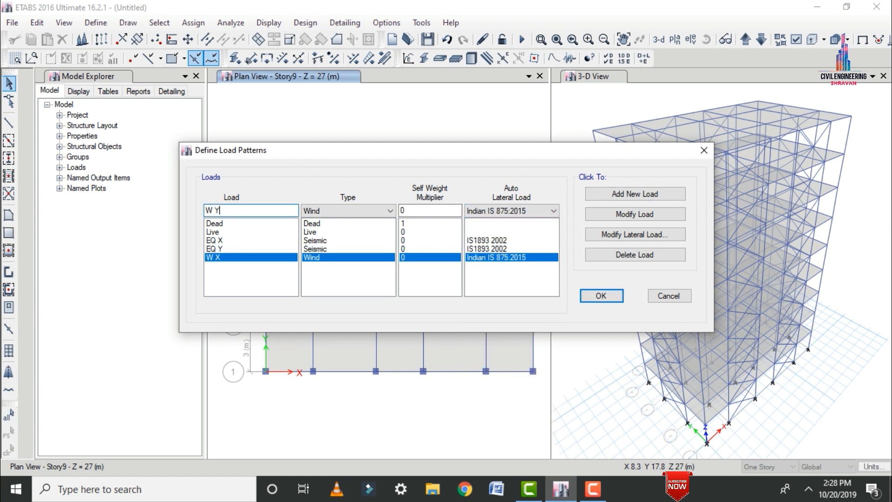
click(608, 194)
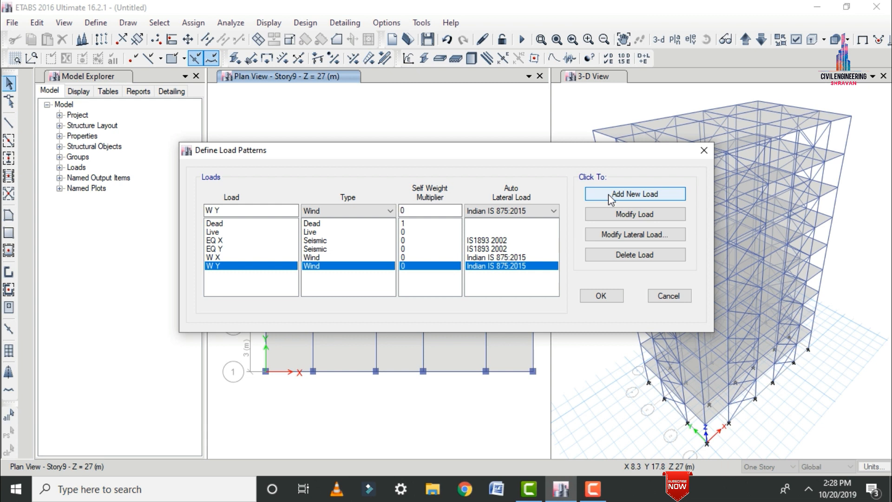
Restrict the EQ X lateral load to X Dir only, without eccentricities or any Y direction.
click(498, 241)
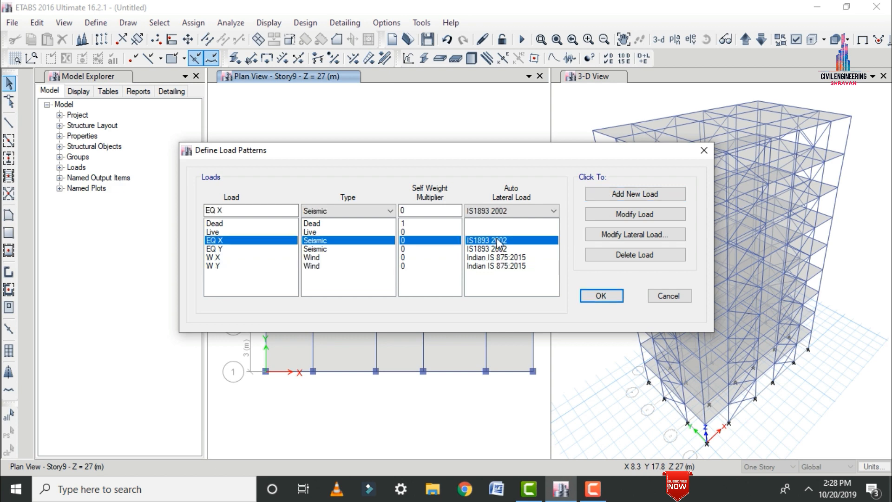
click(651, 231)
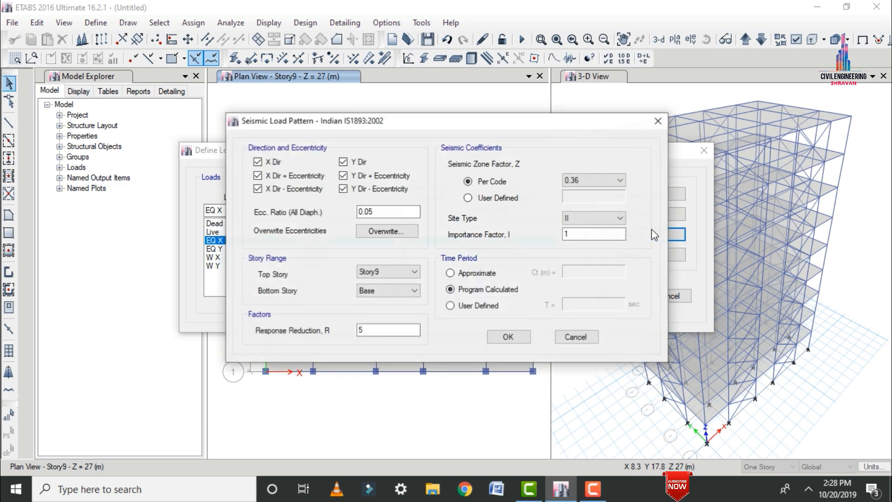
click(576, 182)
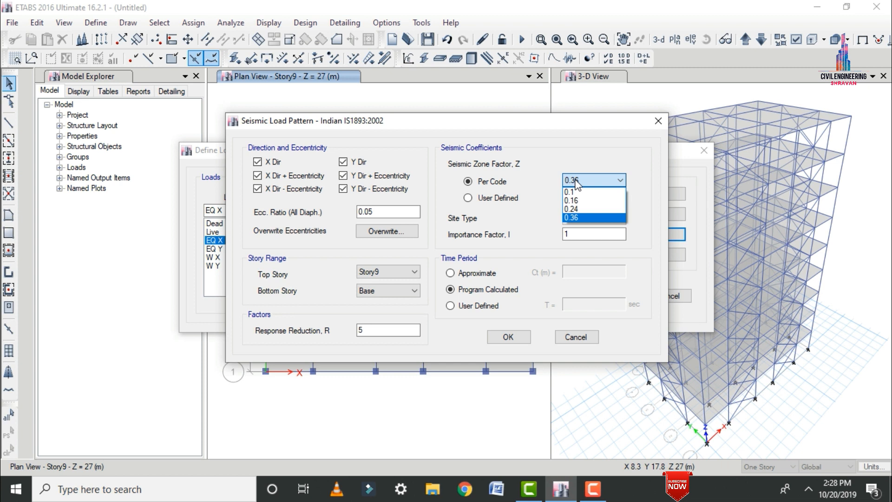
click(575, 183)
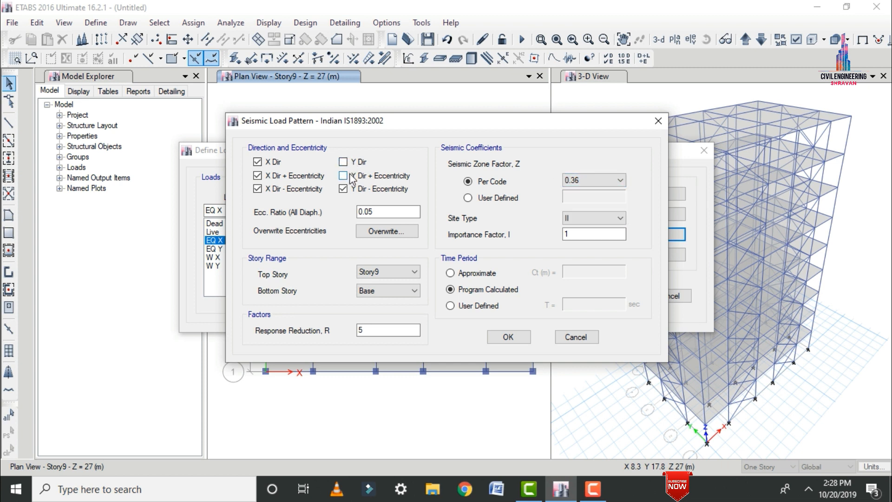
click(343, 189)
click(258, 189)
click(257, 176)
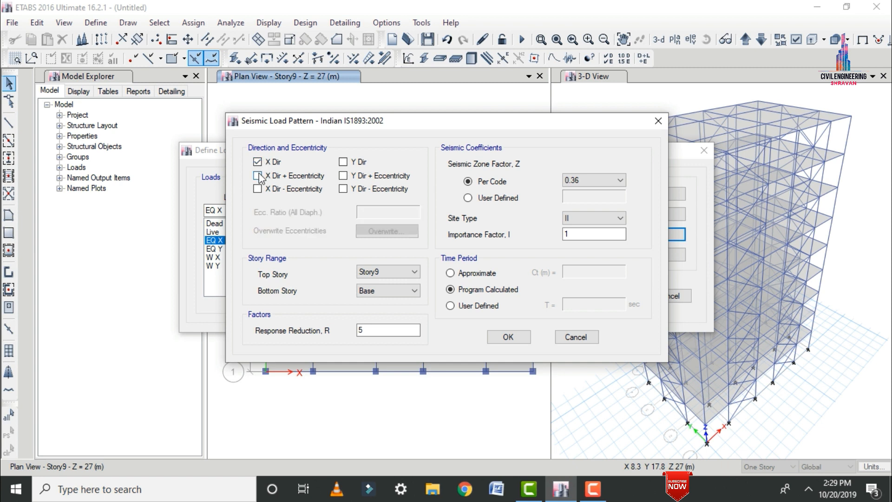
Accept the EQ X seismic settings with zone factor 0.36, site type II and importance factor 1.
click(578, 181)
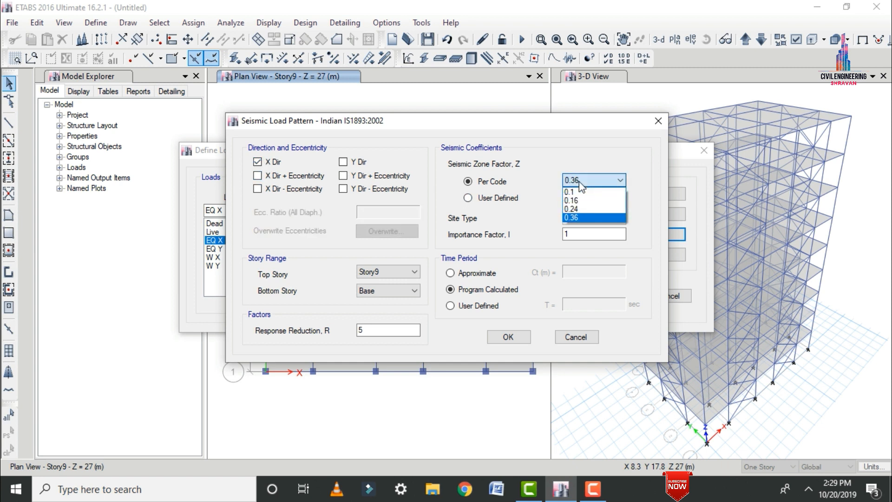
click(579, 183)
click(570, 234)
text(.5)
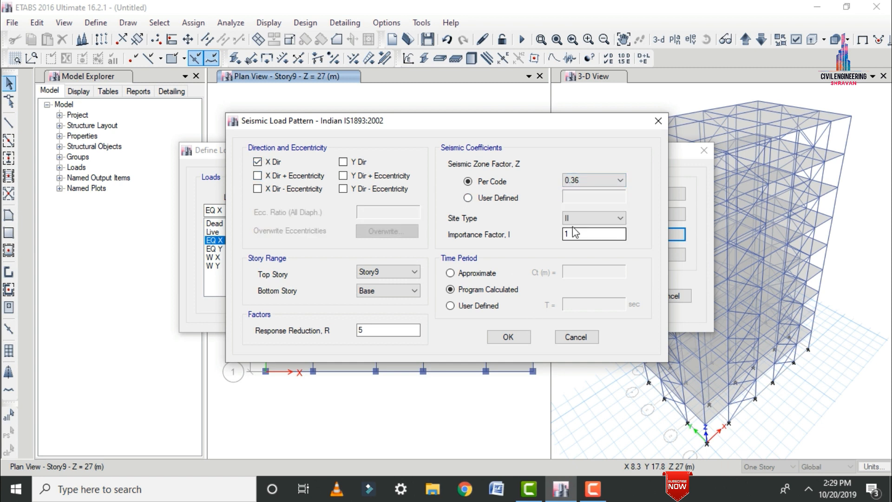
click(572, 221)
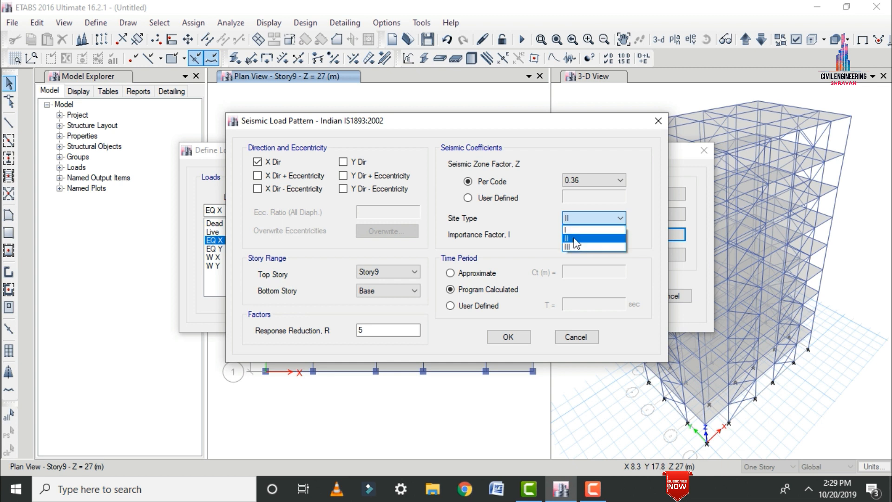
click(574, 239)
click(574, 236)
click(501, 334)
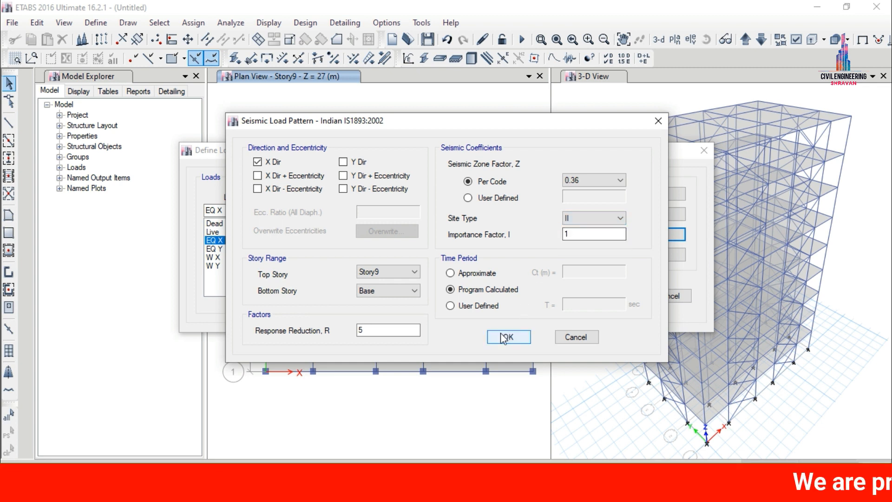
Restrict the EQ Y seismic lateral load to Y Dir only, without eccentricities or any X direction.
click(496, 251)
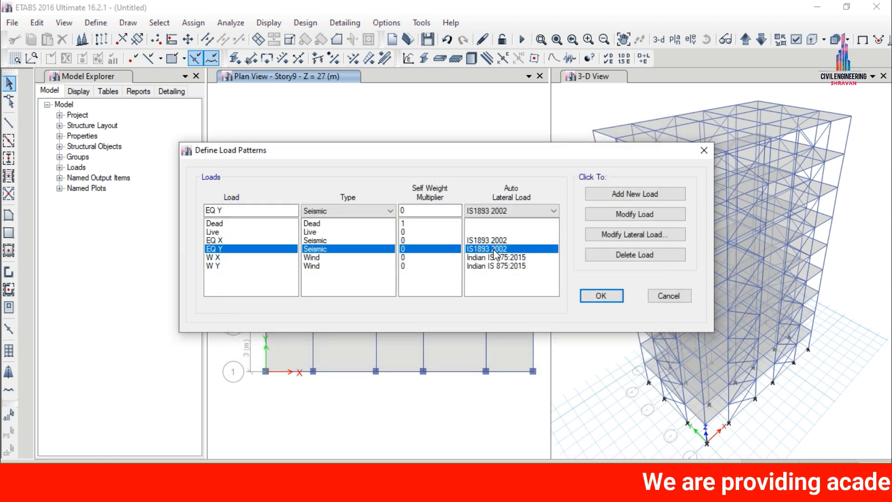
click(606, 230)
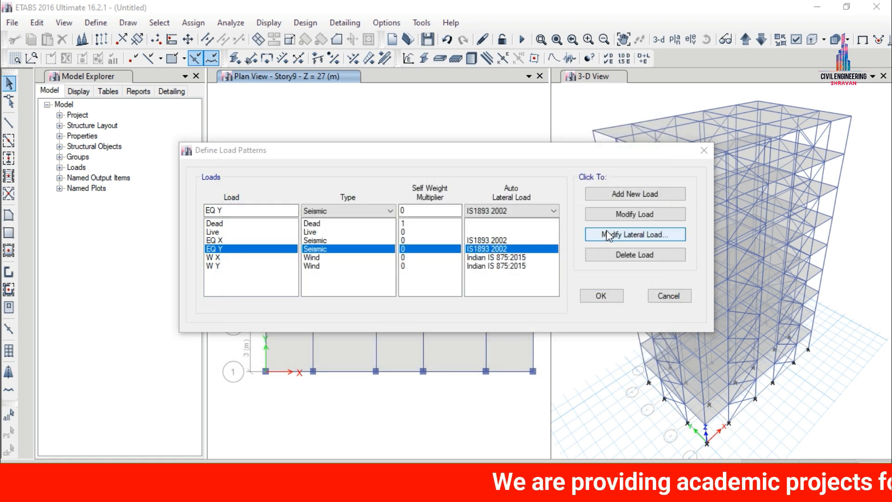
click(355, 176)
click(346, 189)
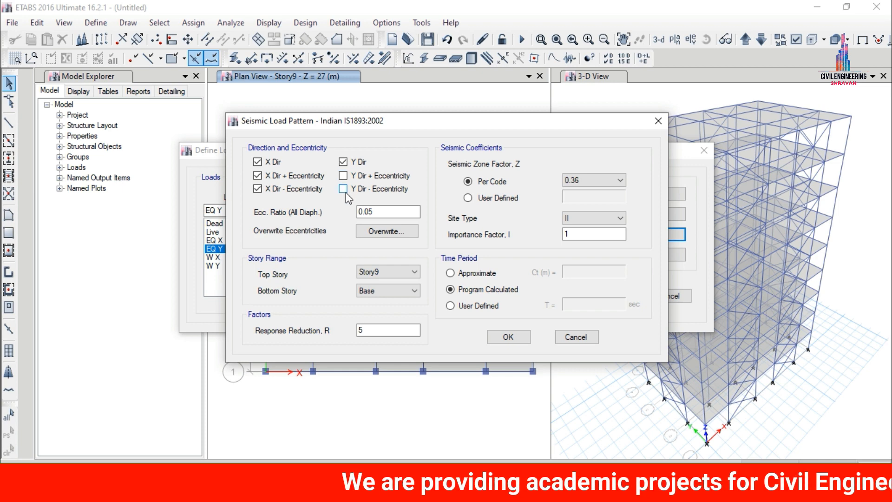
click(319, 189)
click(260, 176)
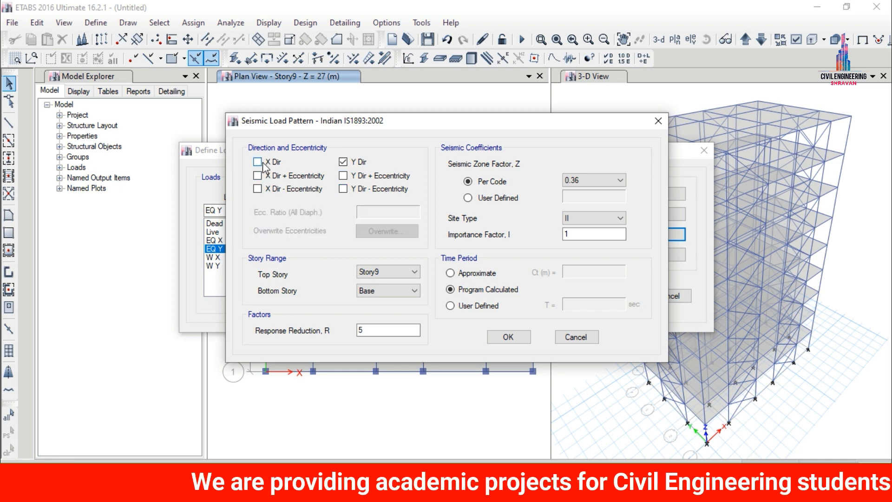
click(515, 338)
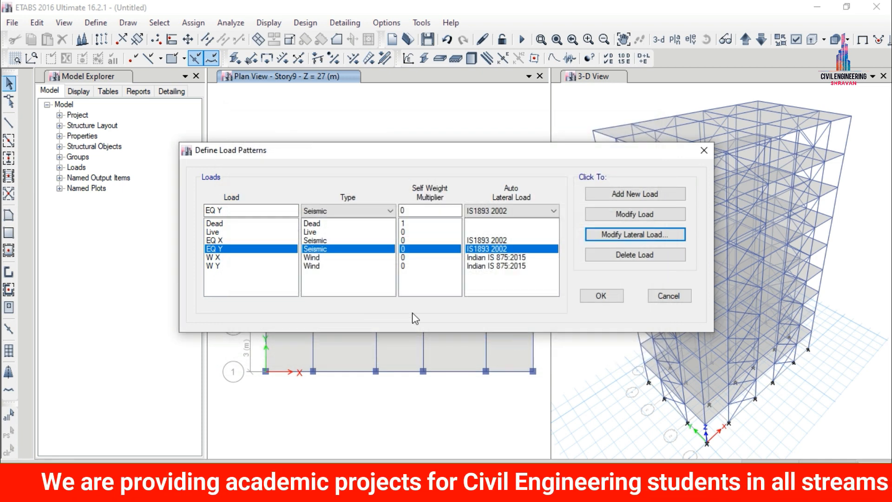
For the W X wind load pattern, set the wind speed to 44 m/s and the terrain category to 4.
click(348, 259)
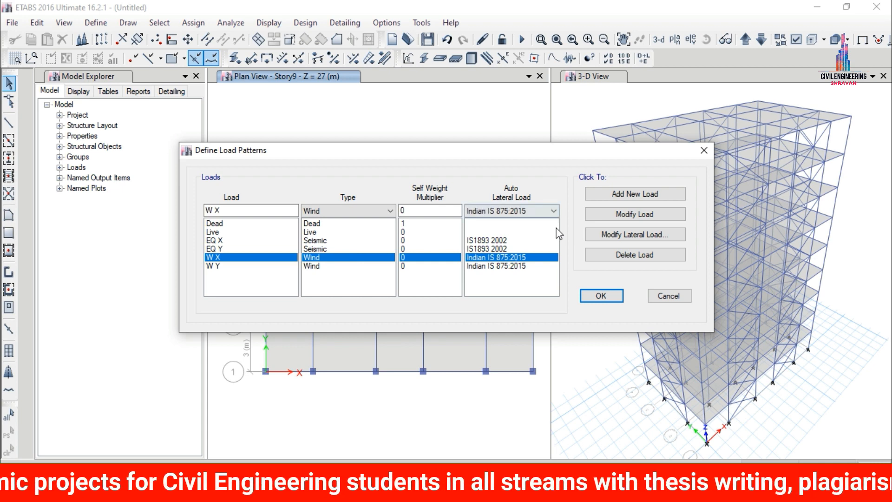
click(604, 235)
double_click(611, 156)
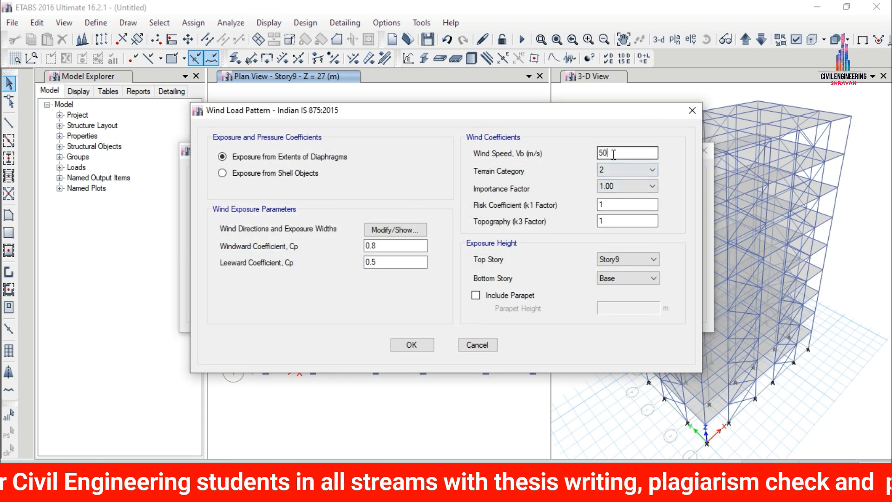
text(44)
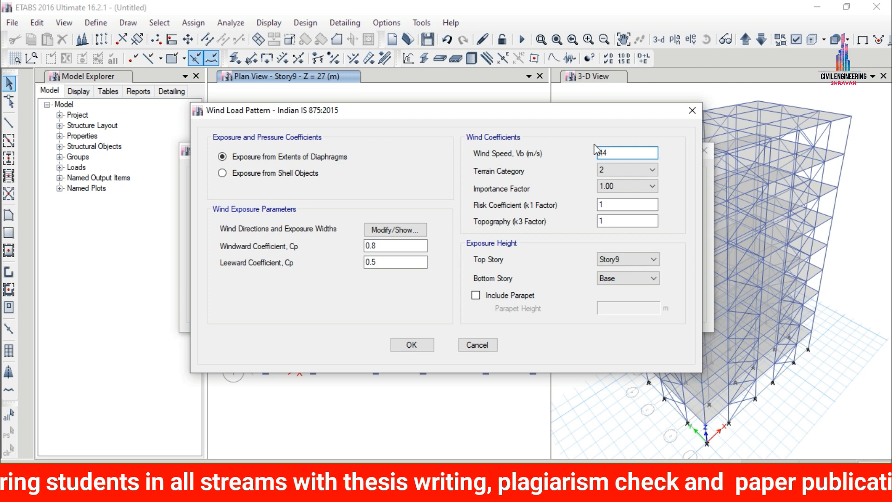
click(640, 171)
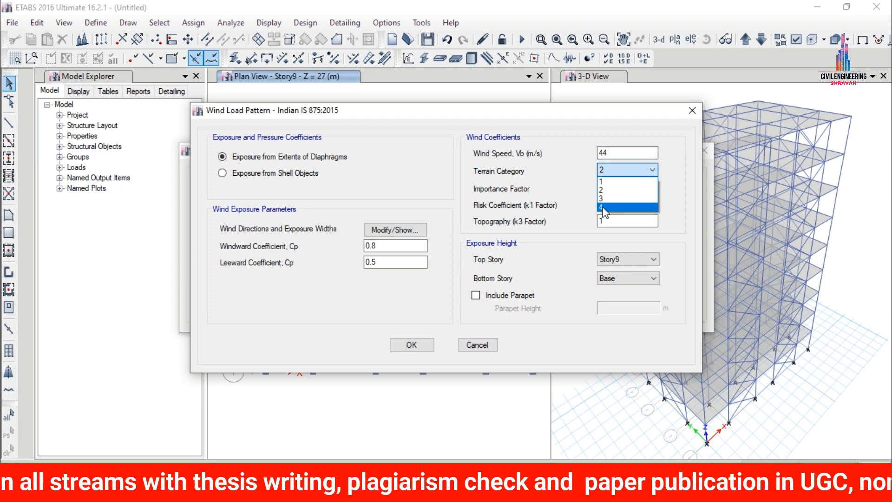
click(604, 205)
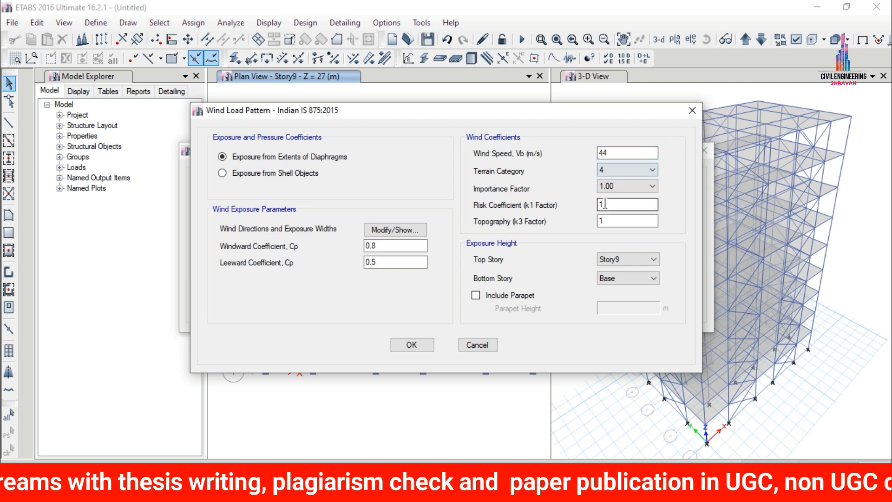
Set the W X wind direction angles to 0; 180 and the windward coefficient to 0.86, and accept the settings.
click(419, 230)
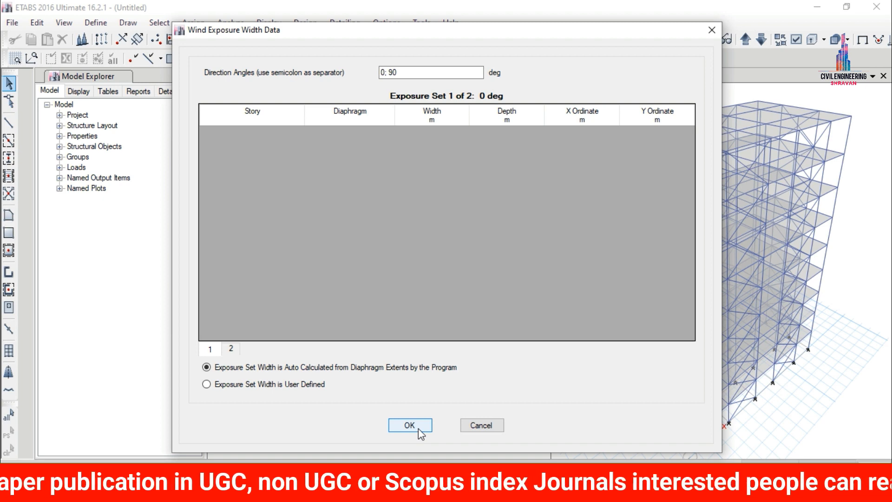
drag(393, 73, 399, 72)
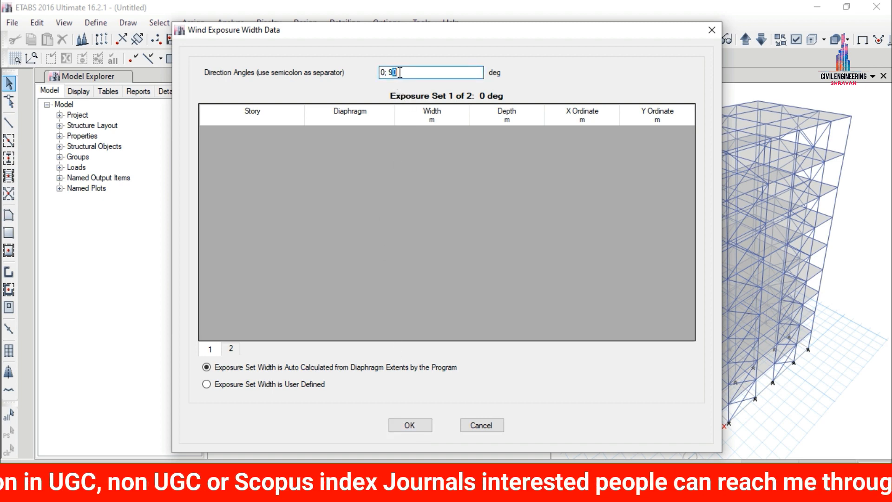
key(BackSpace)
key(BackSpace)
text(180)
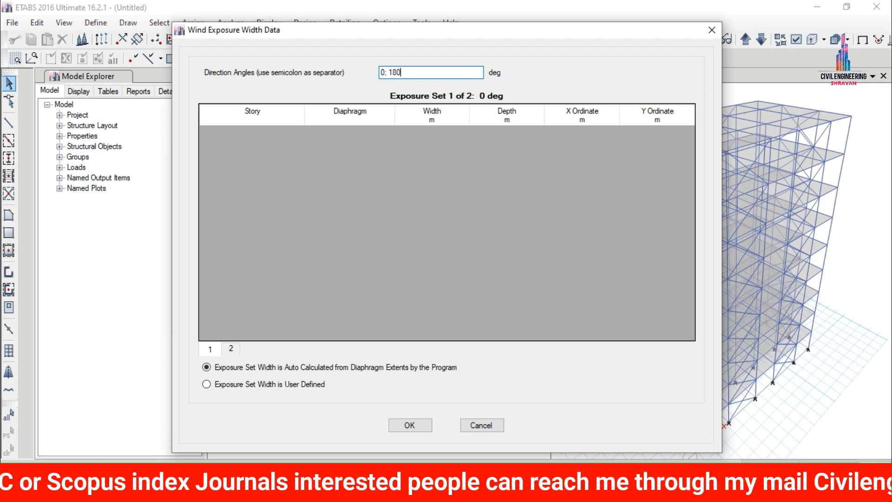
click(407, 424)
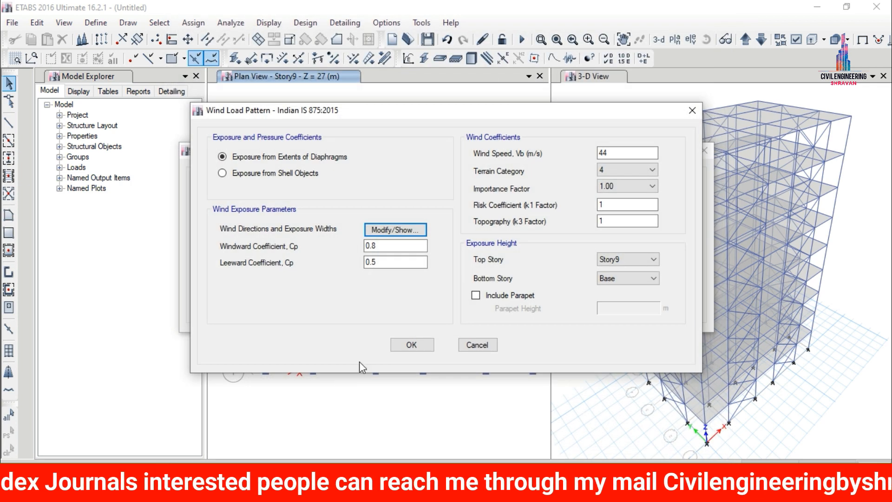
click(377, 246)
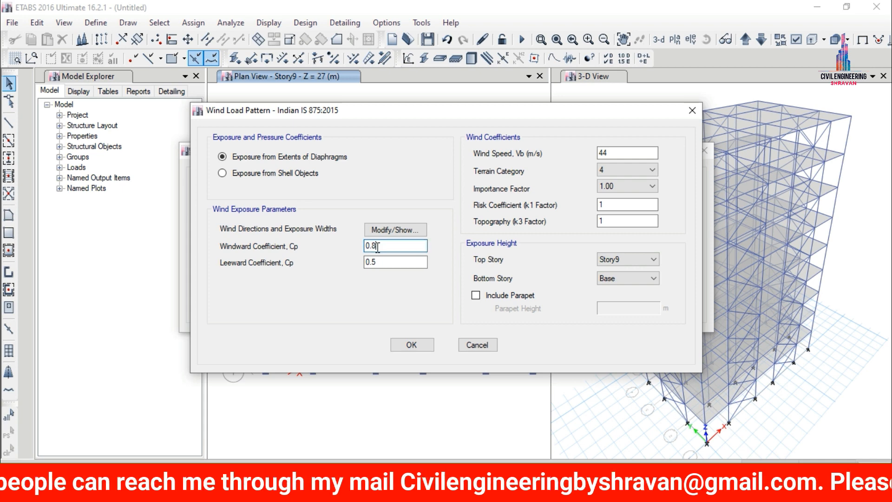
text(6)
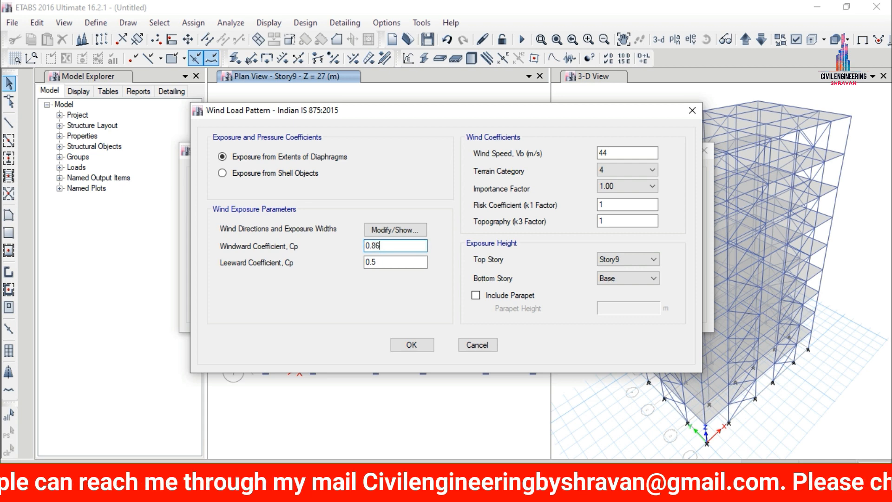
click(411, 345)
For the W Y wind load pattern, set the wind speed to 44 m/s and the terrain category to 4.
click(311, 265)
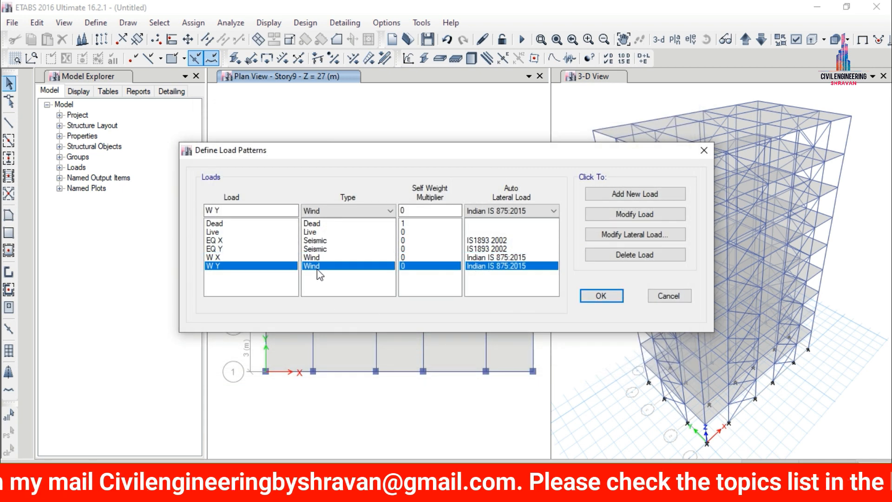
click(623, 236)
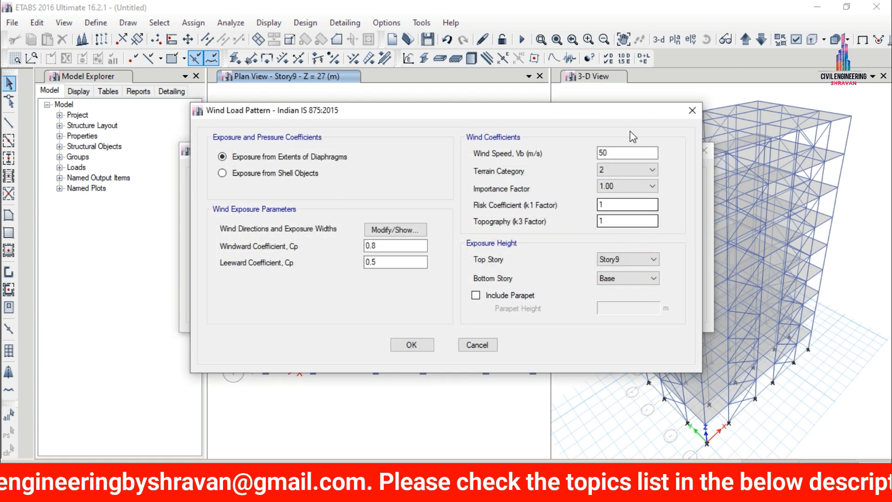
click(621, 149)
key(BackSpace)
key(BackSpace)
text(44)
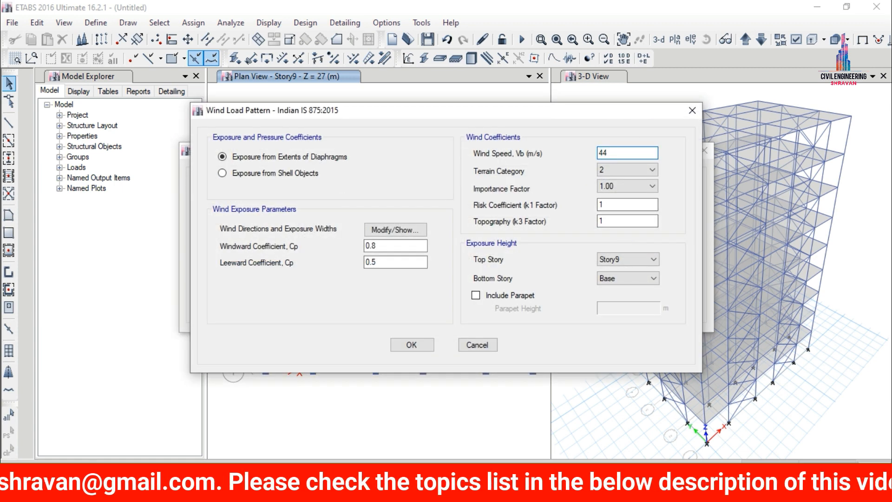
click(608, 170)
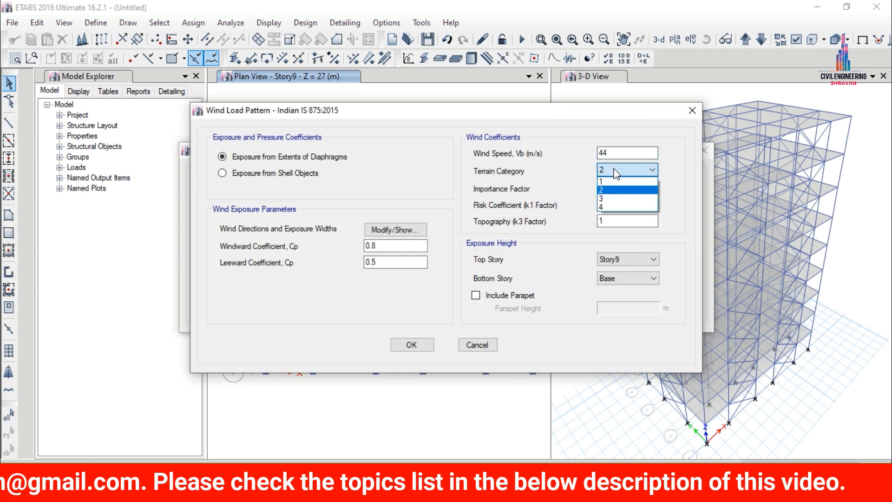
click(608, 210)
Set the W Y windward coefficient to 0.86 and direction angles to 90; 270, and accept the load pattern definitions.
click(411, 246)
text(6)
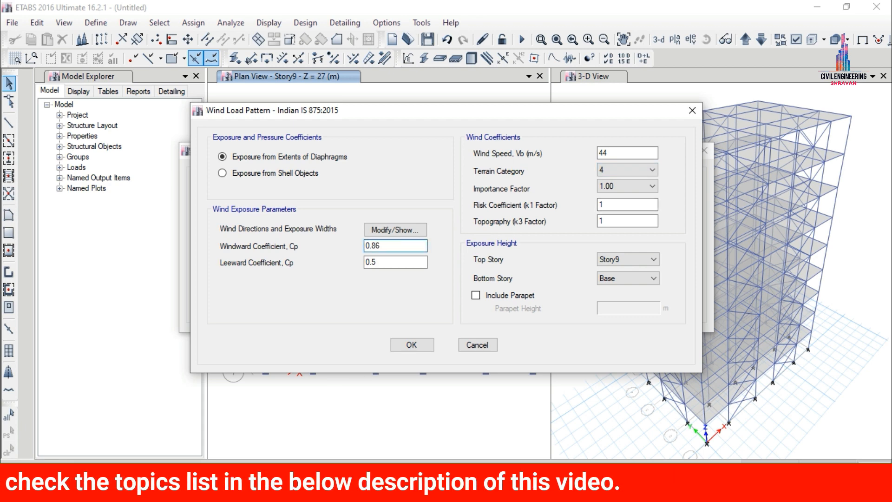
click(389, 233)
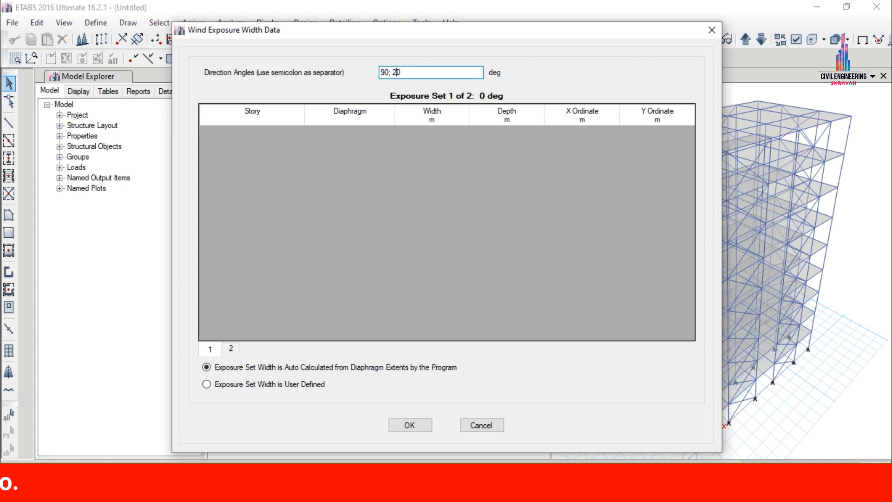
text(0)
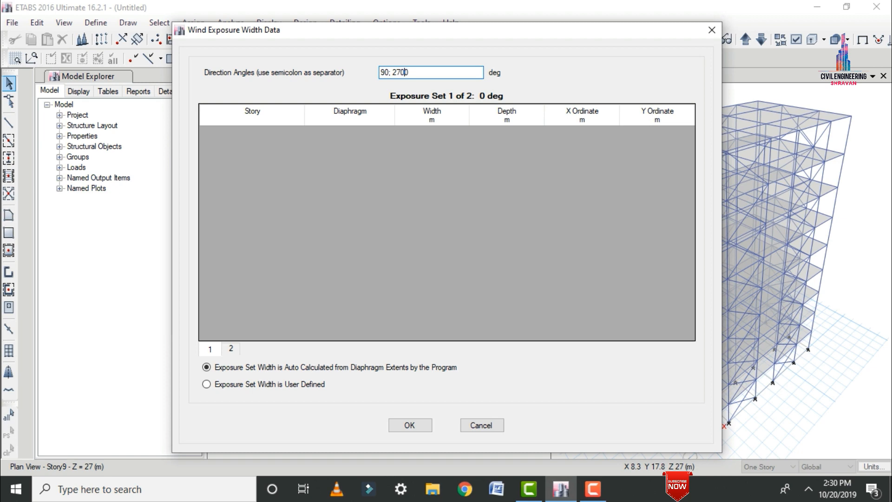
click(402, 427)
click(409, 343)
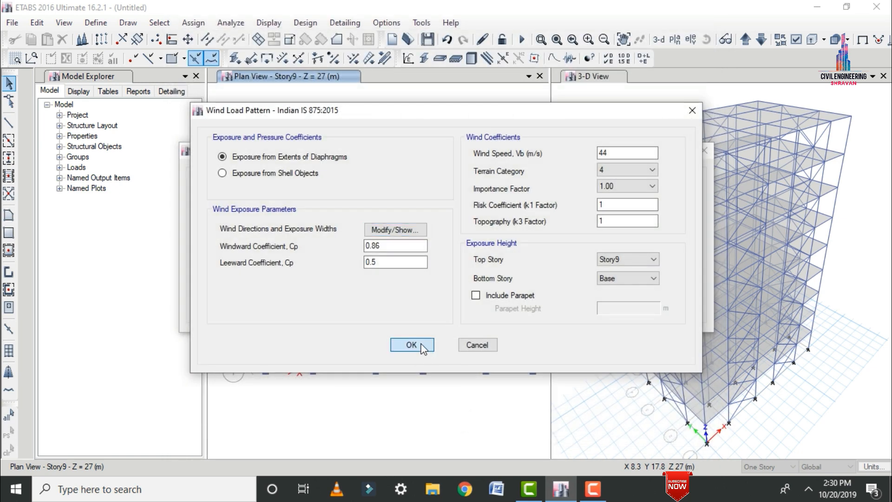
click(593, 295)
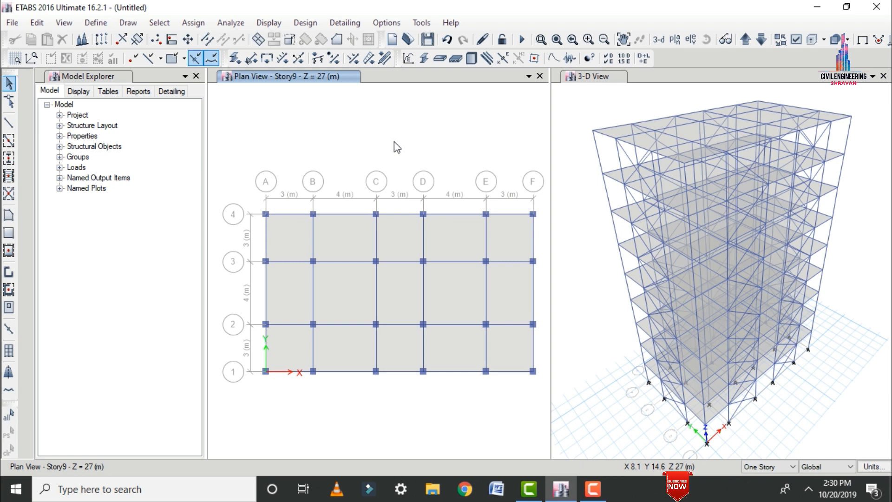
Assign Dead joint loads to the whole model: 1 kN force in global X, Y and Z and 1 kN-m moment about XX, YY and ZZ.
key(ctrl+a)
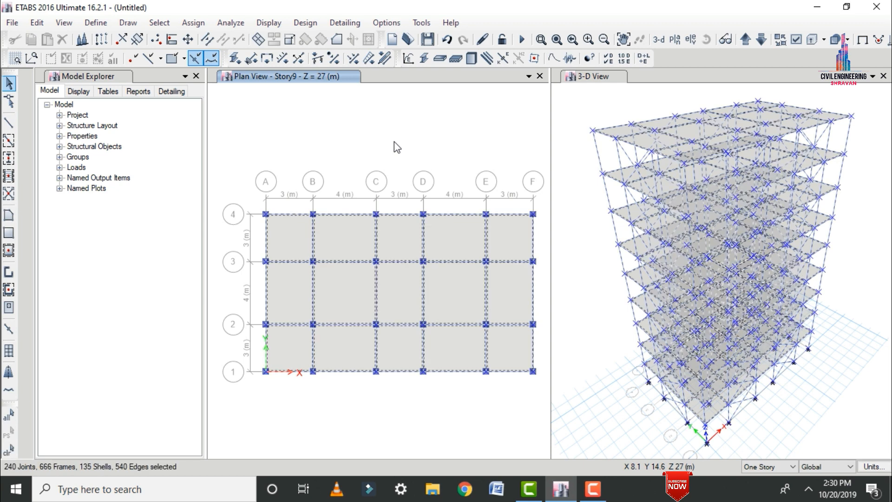
click(193, 23)
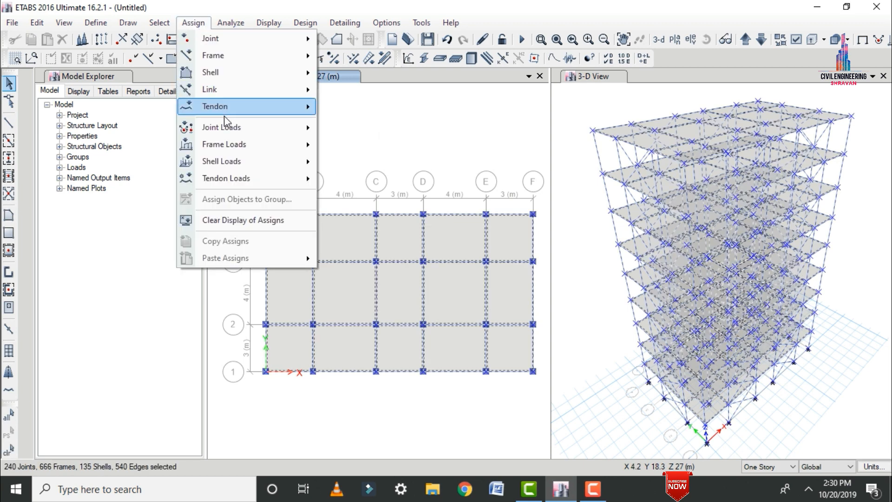
mouse_move(219, 129)
click(372, 124)
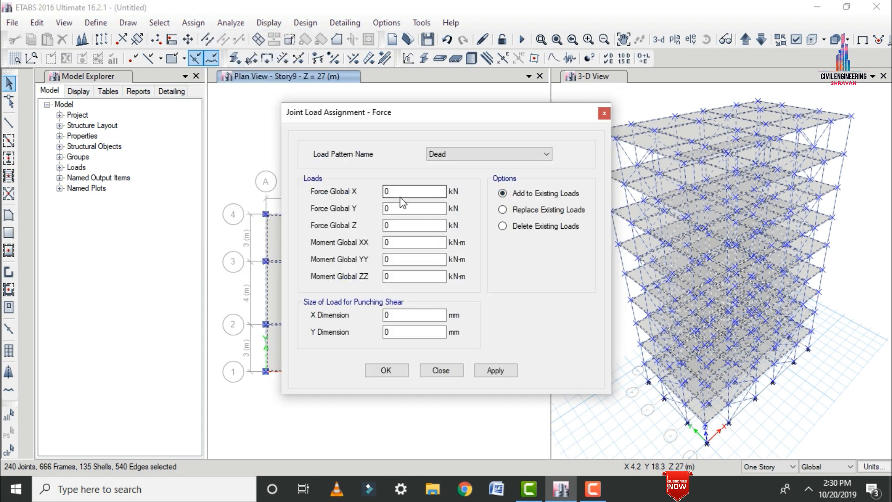
double_click(401, 192)
text(1)
key(Tab)
text(1)
key(Tab)
text(1)
key(Tab)
text(1)
key(Tab)
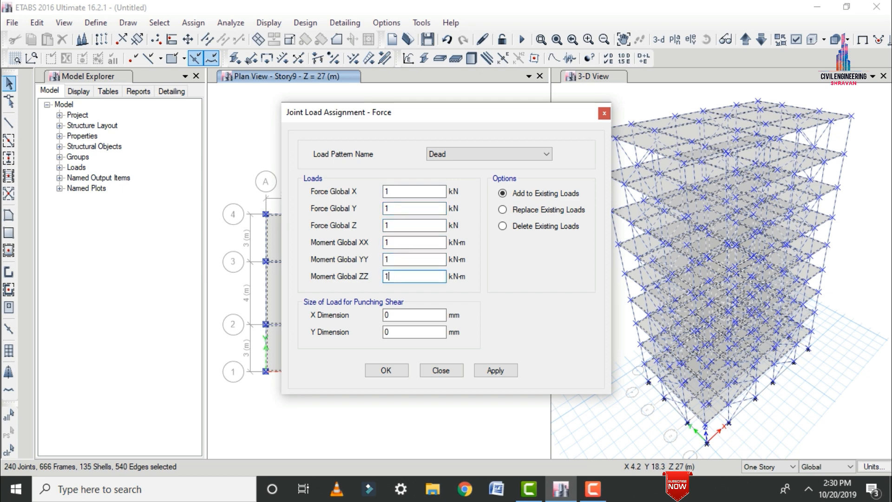
text(1)
click(486, 370)
click(395, 370)
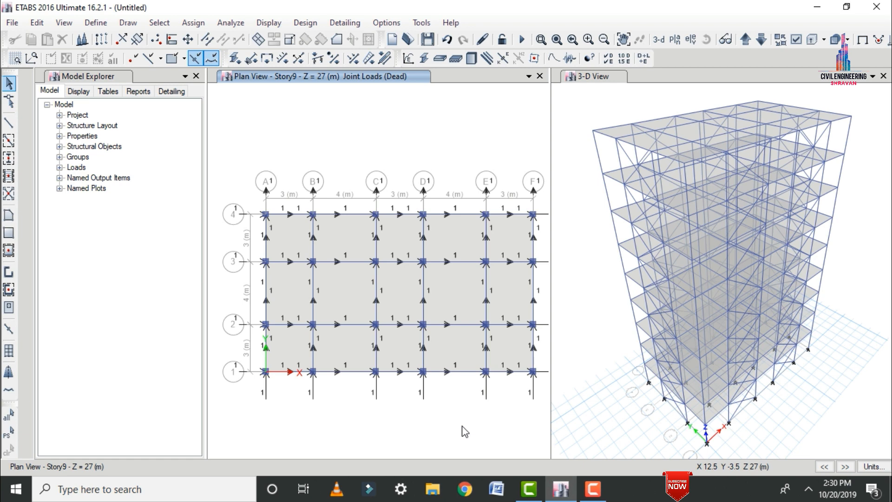
Switch to the Windows Calculator and compute 0.23 × 20 × 3.
click(139, 489)
text(ca)
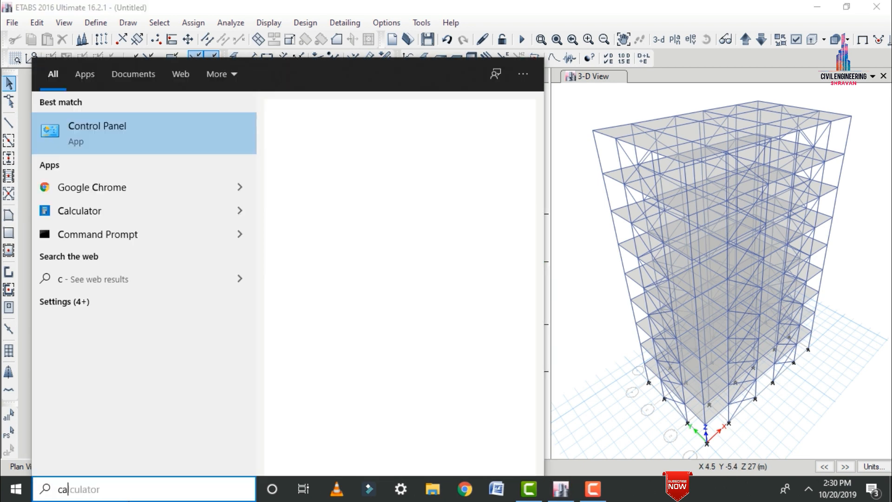
text(l)
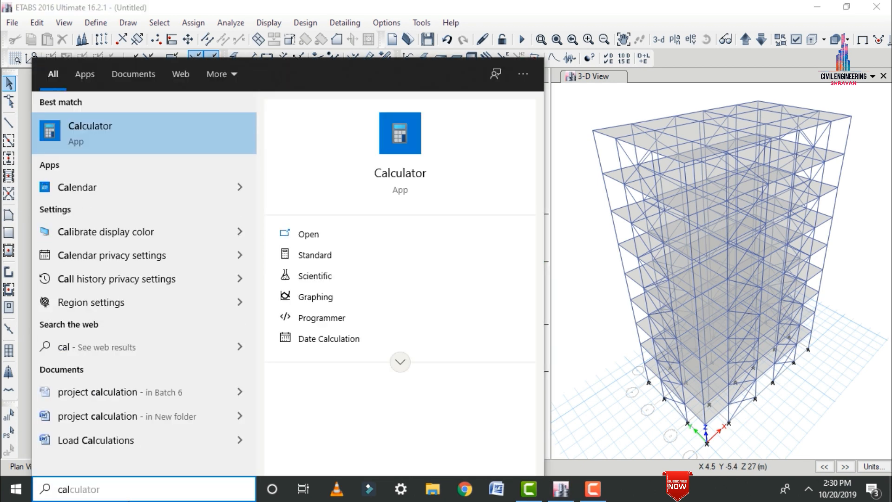
key(Return)
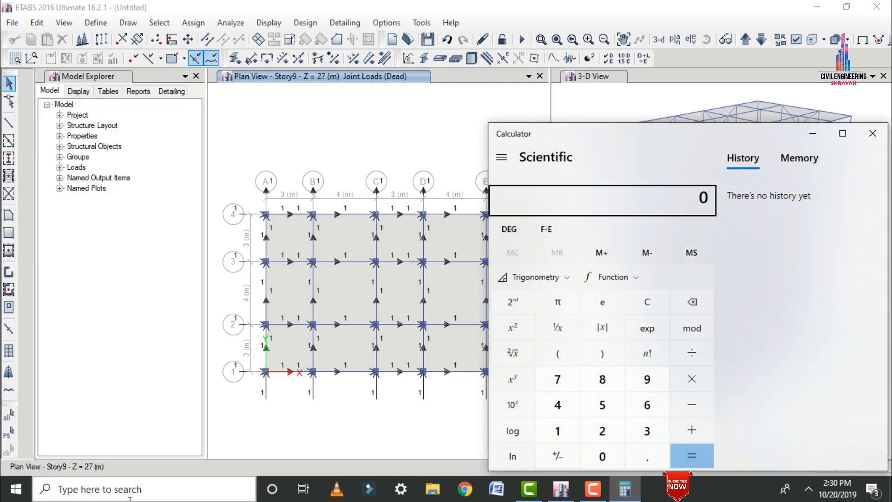
text(.23)
key(asterisk)
text(20)
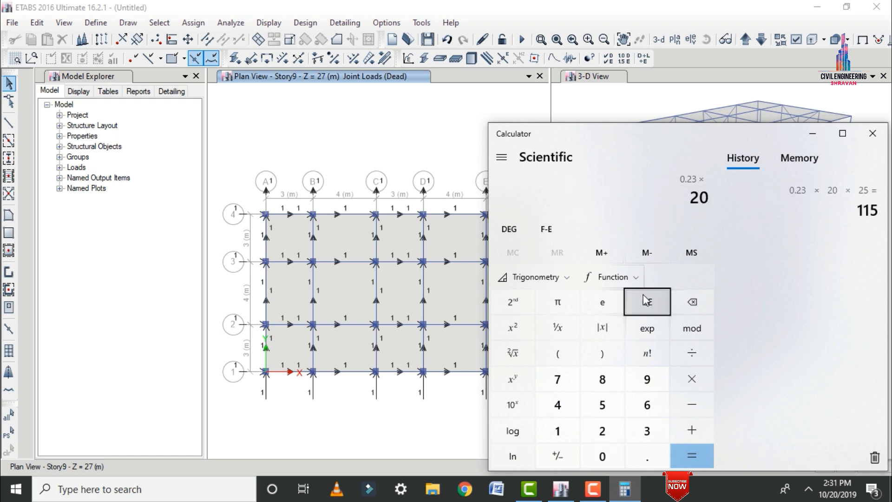
key(asterisk)
text(3)
key(Return)
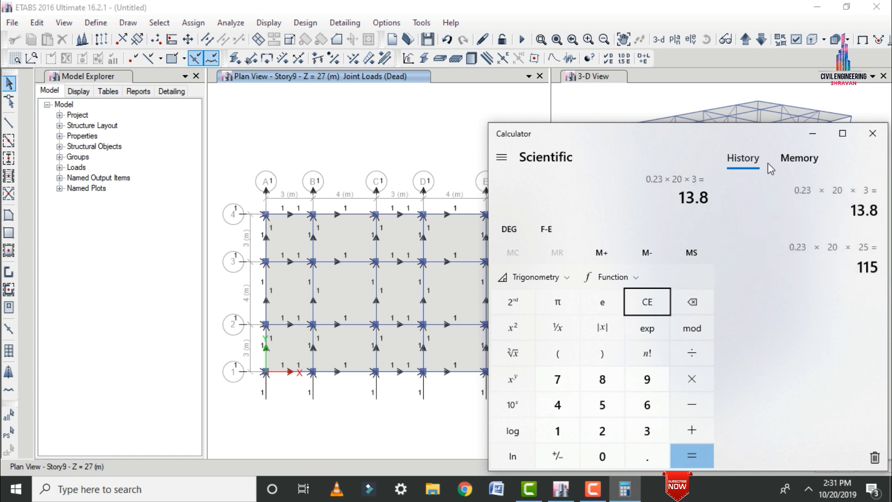
Return to ETABS and assign all frames with the Beam section a 13.8 kN/m uniform gravity load under Dead, added to existing loads.
click(813, 133)
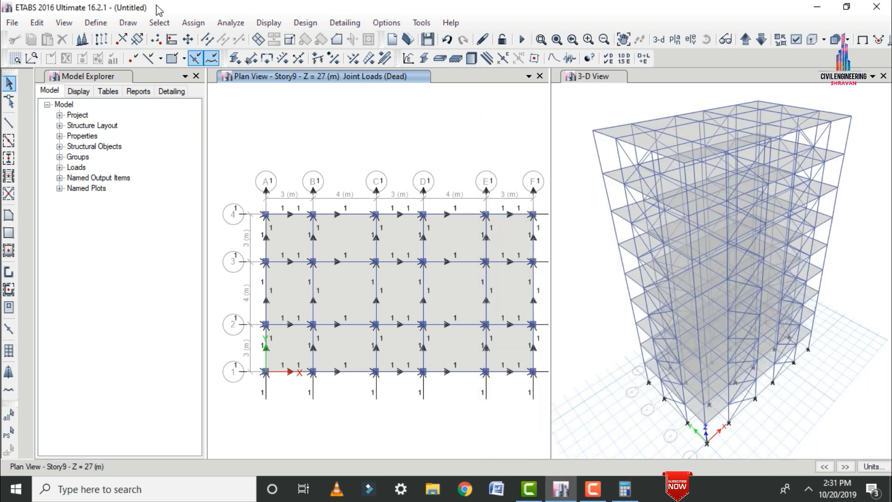
click(154, 24)
mouse_move(172, 36)
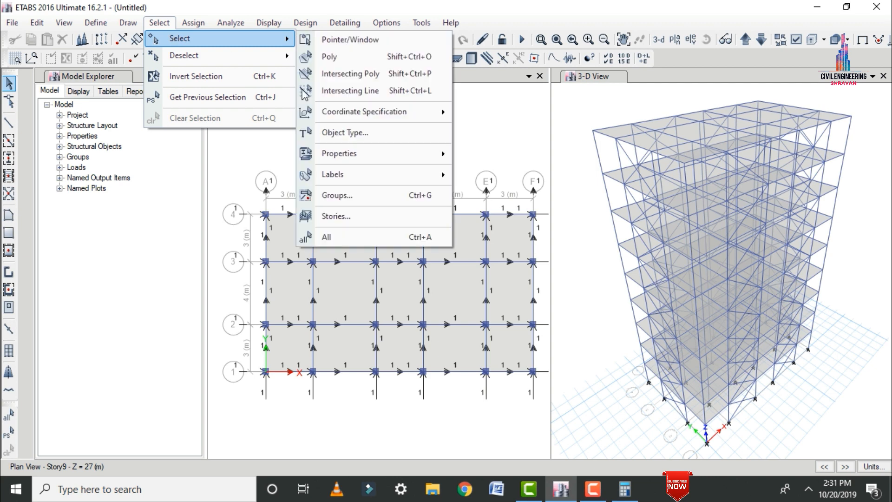
mouse_move(331, 153)
click(487, 175)
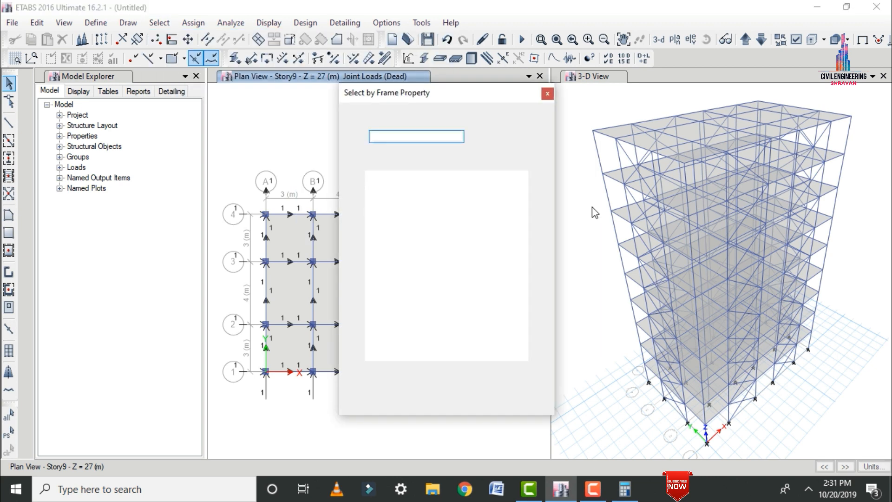
click(394, 391)
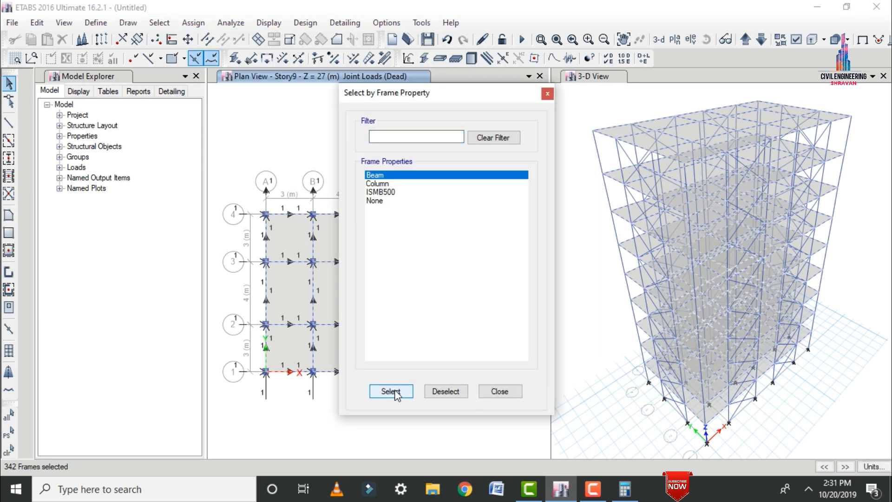
click(493, 392)
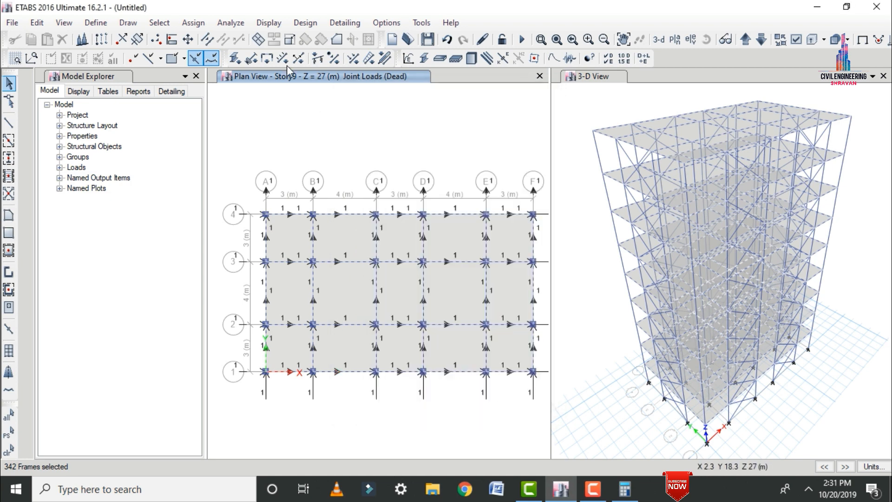
click(193, 22)
mouse_move(219, 144)
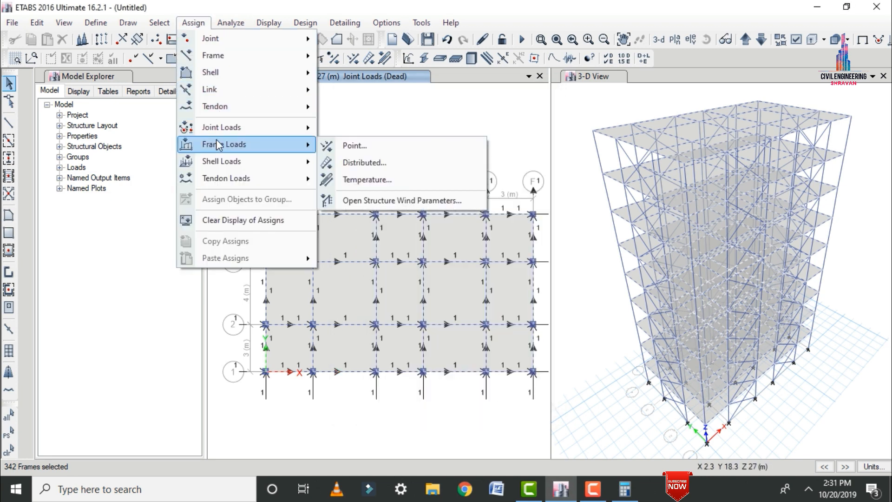
click(334, 163)
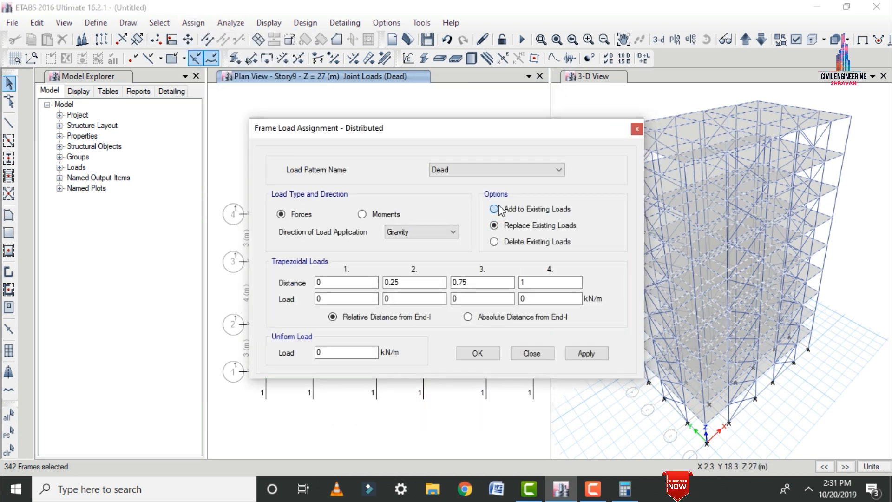
drag(342, 352, 307, 359)
click(586, 354)
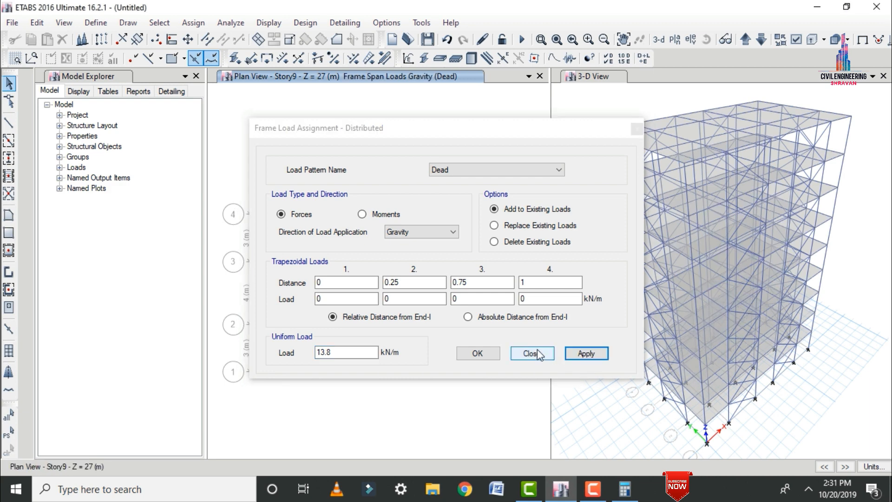
click(478, 353)
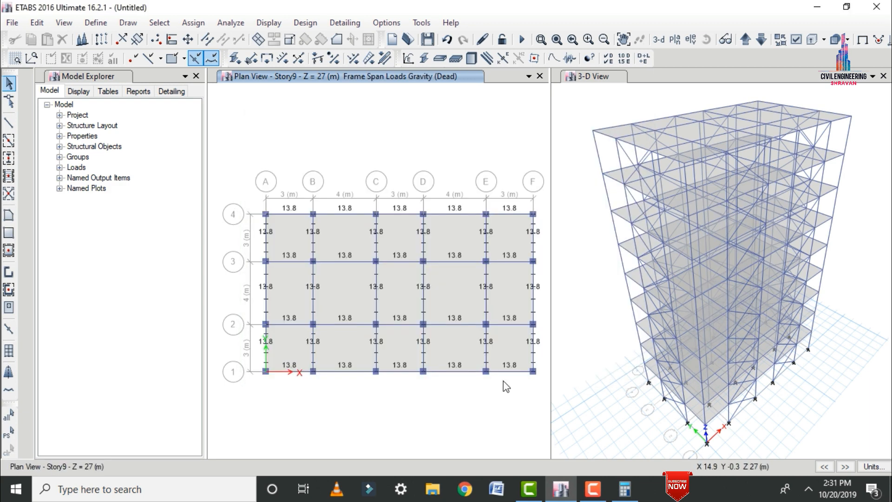
Switch to the Windows Calculator, compute 0.12 × 20 × 3, and return to the ETABS model.
click(625, 489)
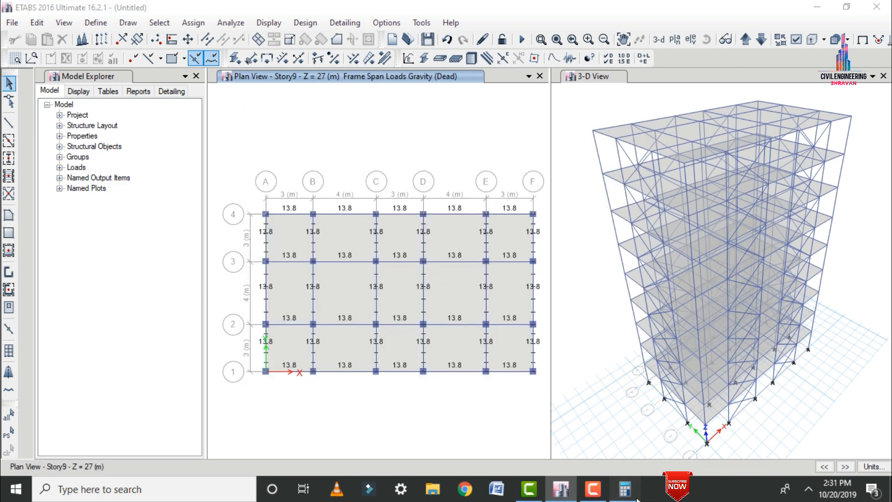
text(0.12)
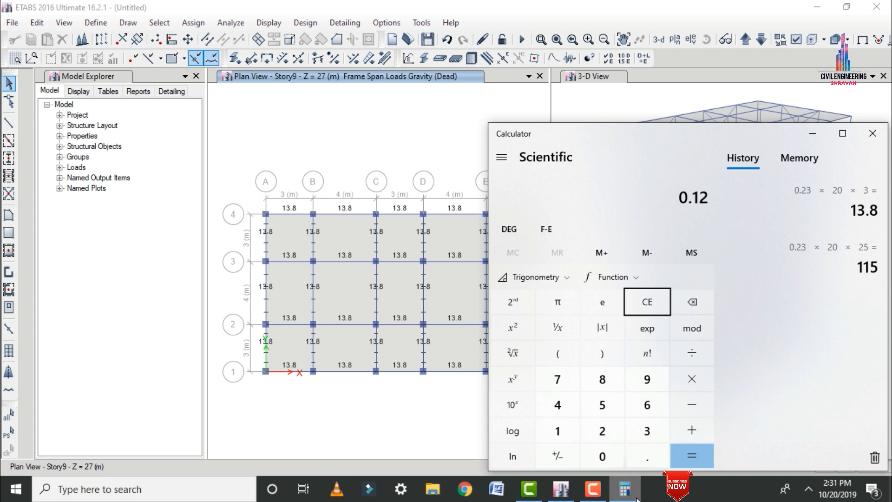
text(20)
text(*)
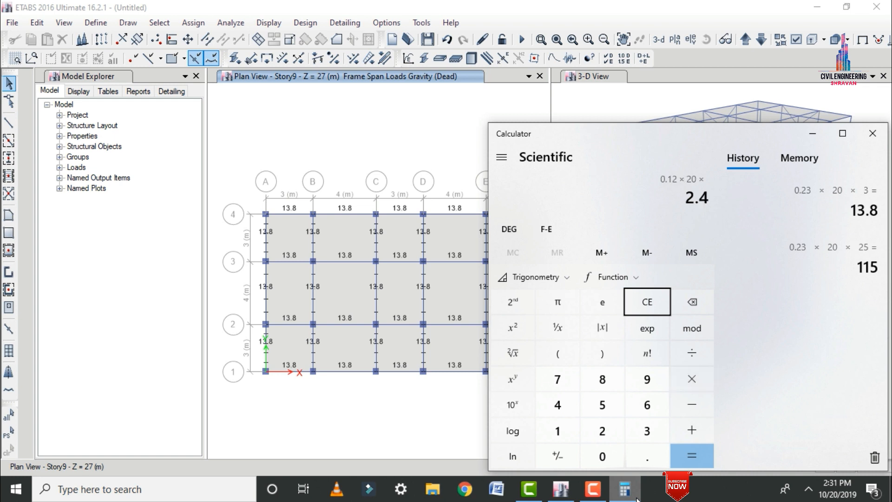
text(3=)
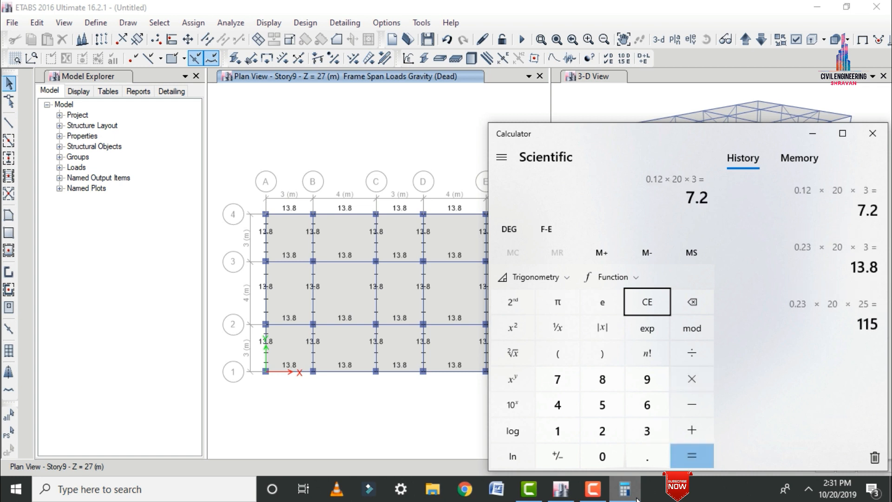
click(812, 134)
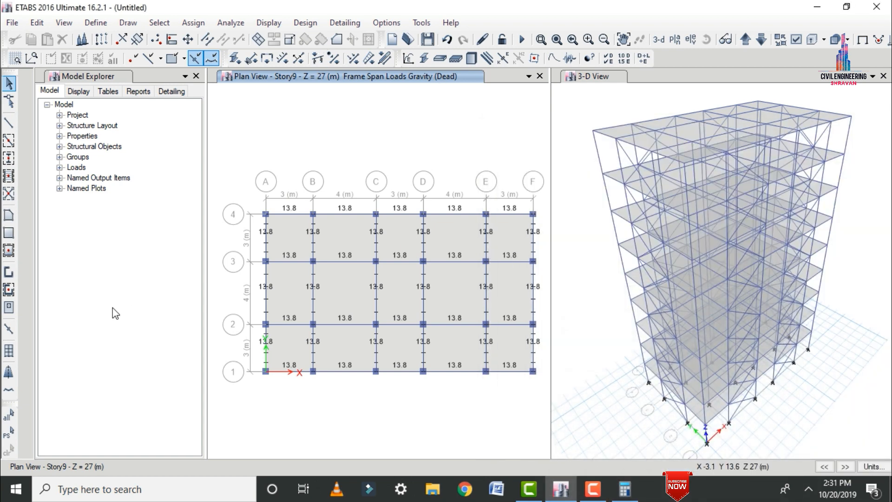
Select all Beam-section frames again and add a further 7.2 kN/m uniform gravity load under Dead to their existing loads.
click(160, 22)
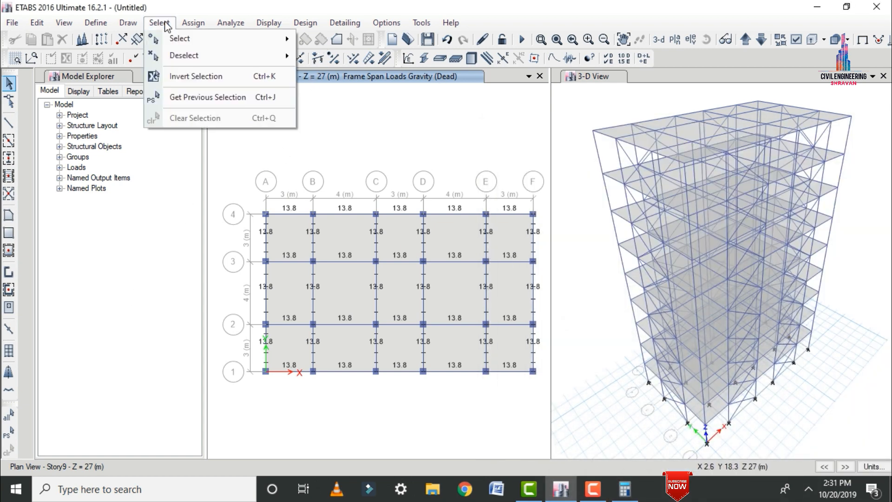
mouse_move(178, 42)
mouse_move(381, 153)
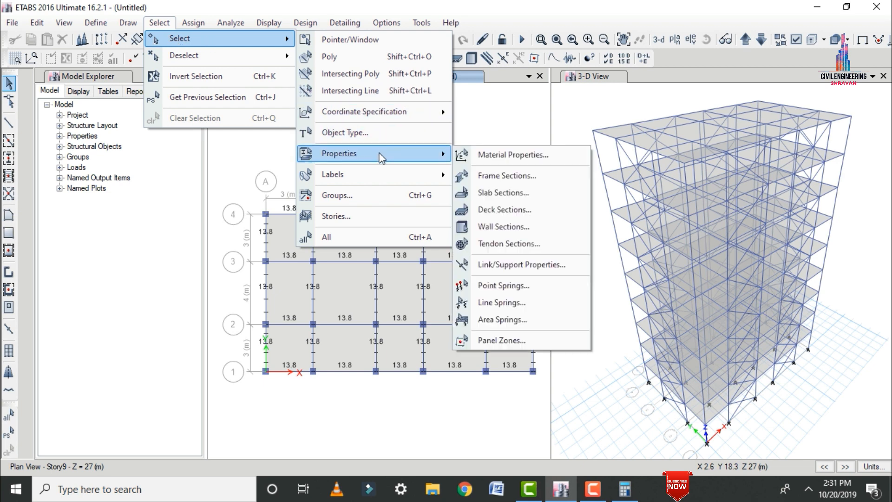
click(512, 177)
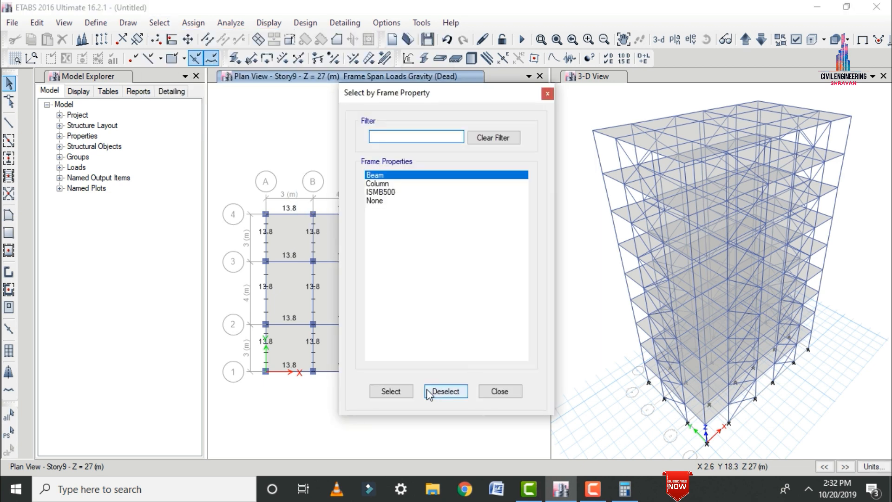
click(391, 391)
click(500, 392)
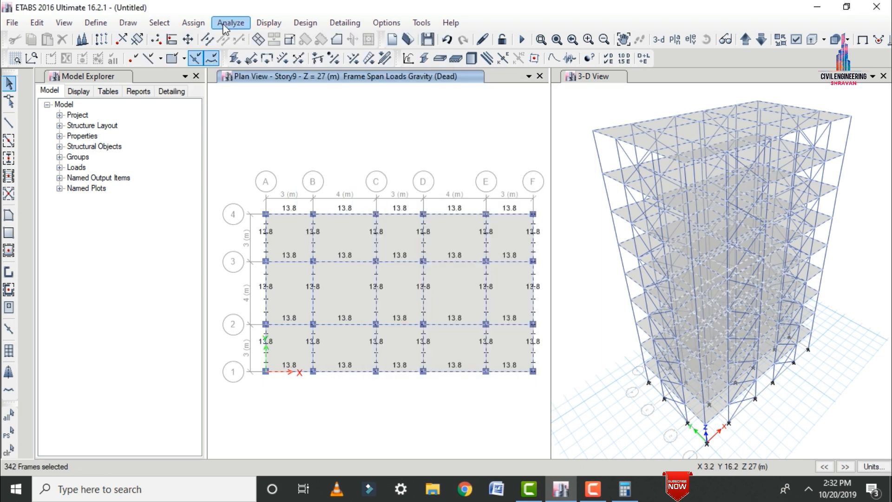
click(193, 23)
mouse_move(232, 145)
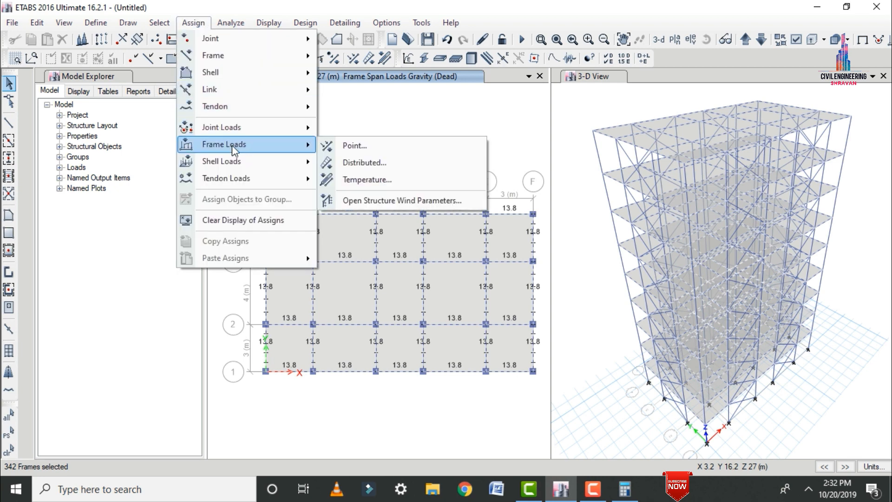
click(344, 163)
click(513, 210)
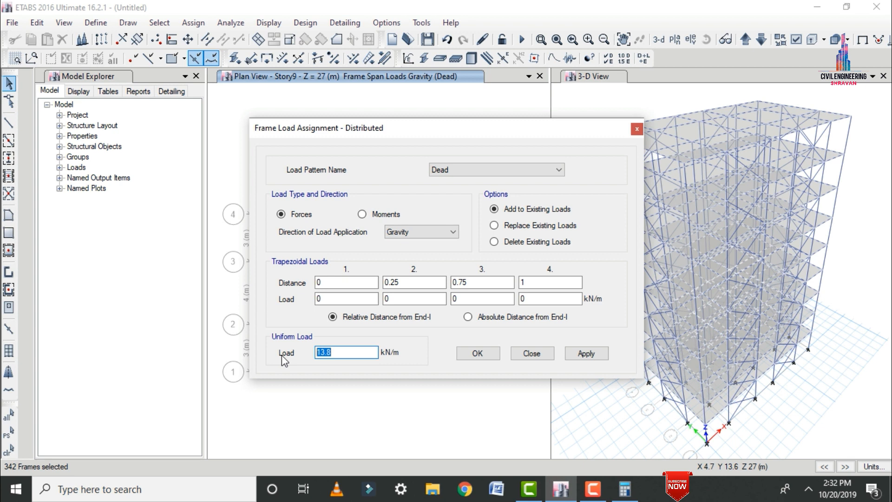
text(7.2)
click(583, 353)
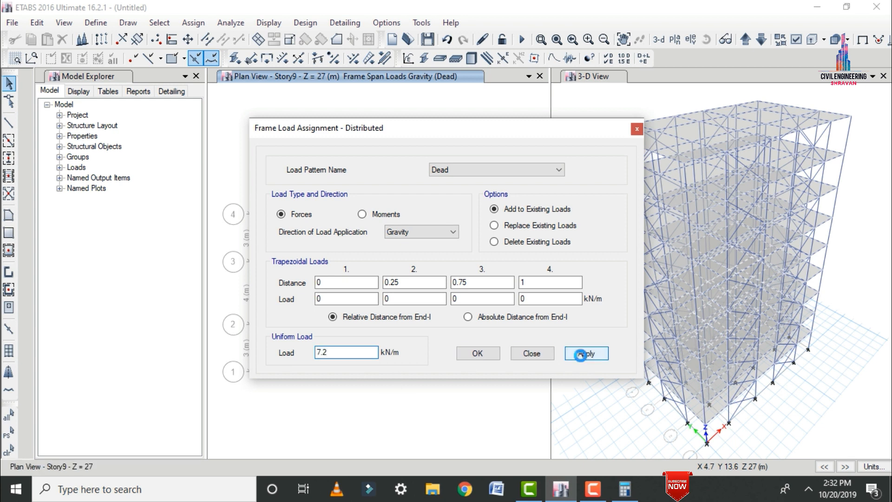
click(477, 354)
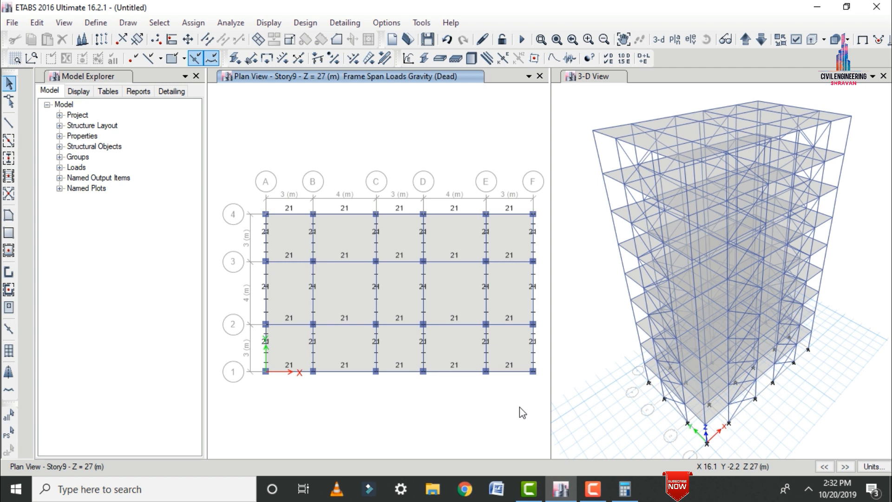
Select every slab in the model that uses the S150 slab property.
click(159, 22)
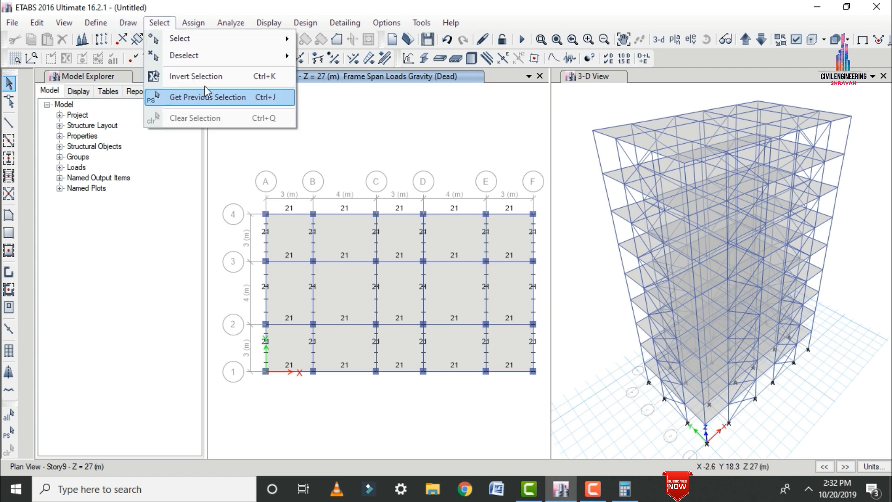
mouse_move(198, 35)
mouse_move(349, 152)
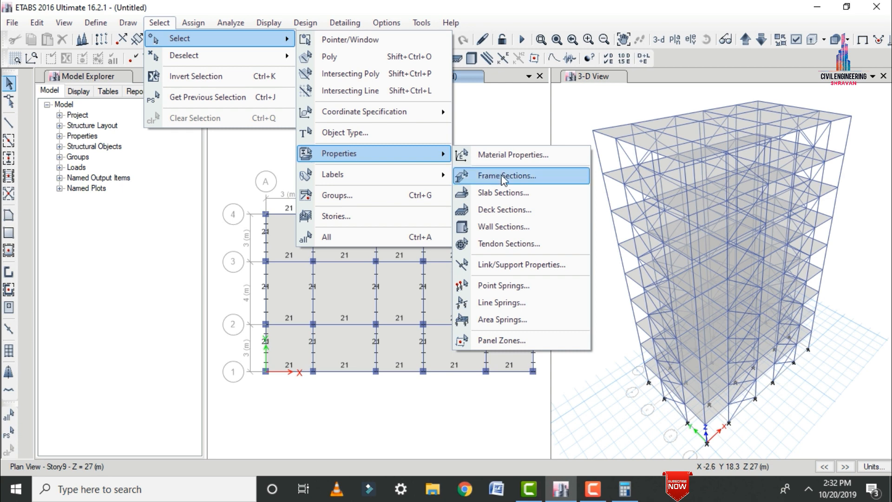
click(503, 193)
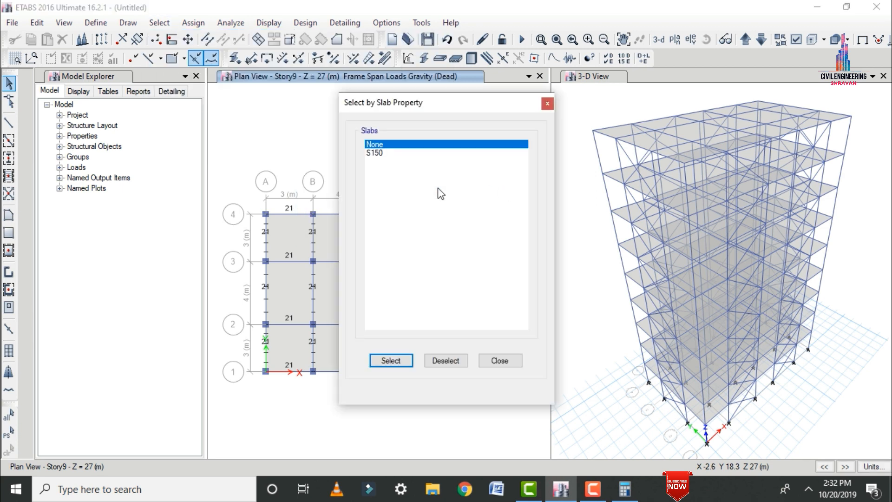
click(372, 153)
click(389, 360)
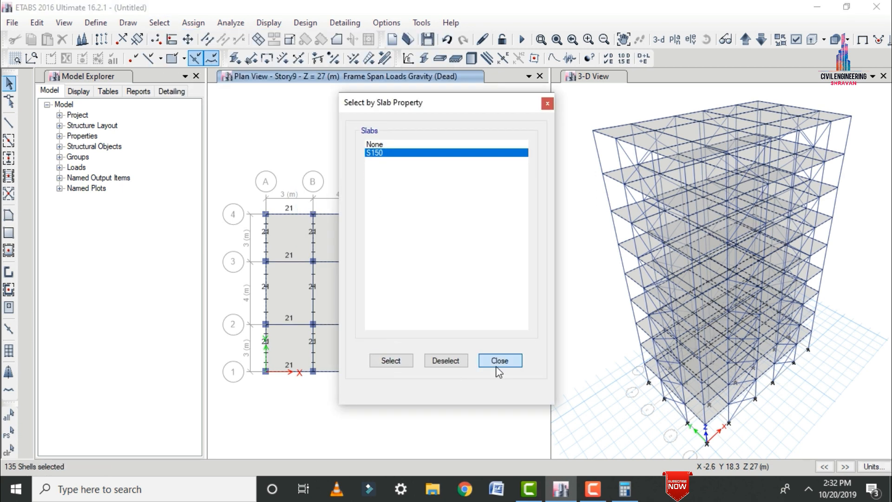
click(500, 360)
Assign the selected slabs a uniform gravity shell load of 2 kN/m² under Dead, added to existing loads.
click(195, 23)
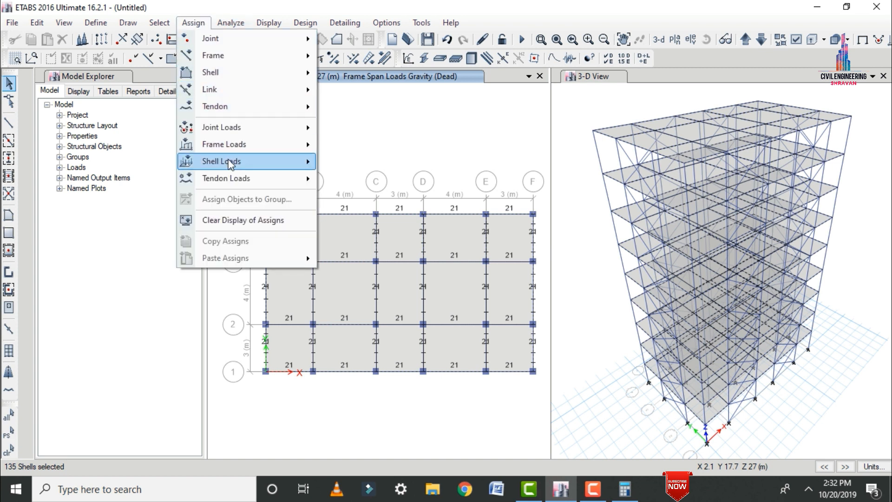
mouse_move(225, 161)
click(362, 180)
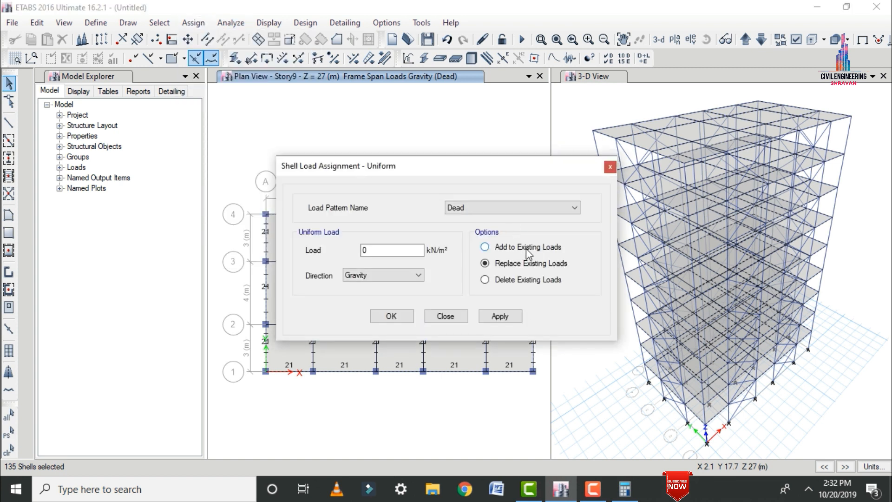
click(485, 246)
click(387, 249)
drag(387, 247, 247, 247)
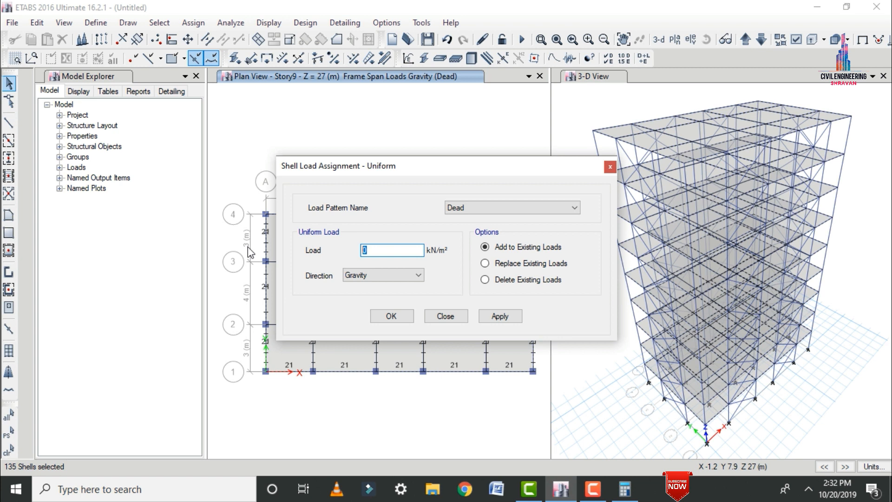
text(2)
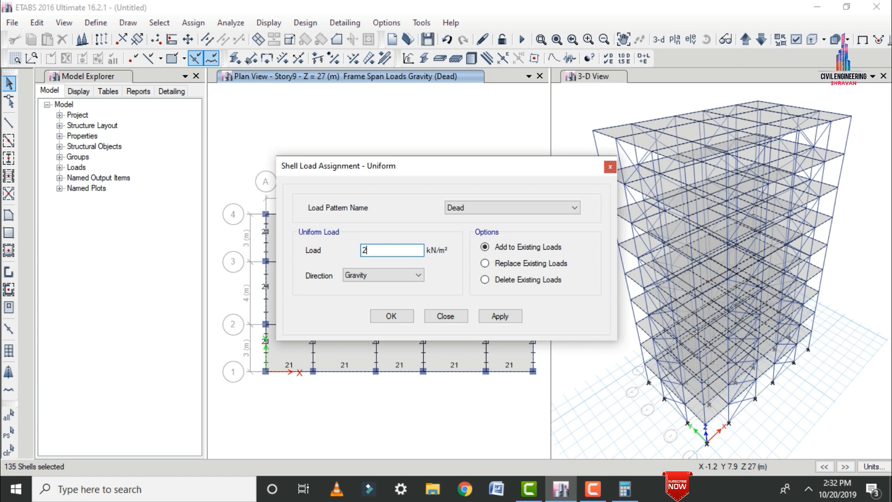
click(500, 316)
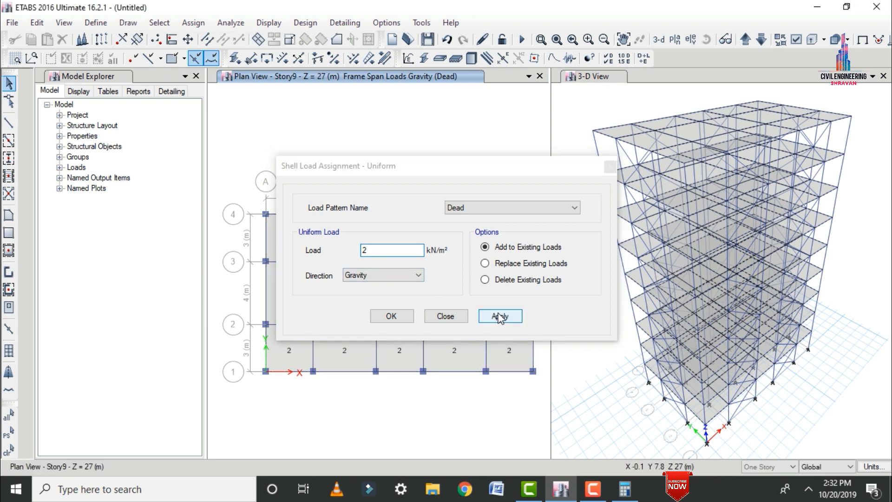
click(428, 316)
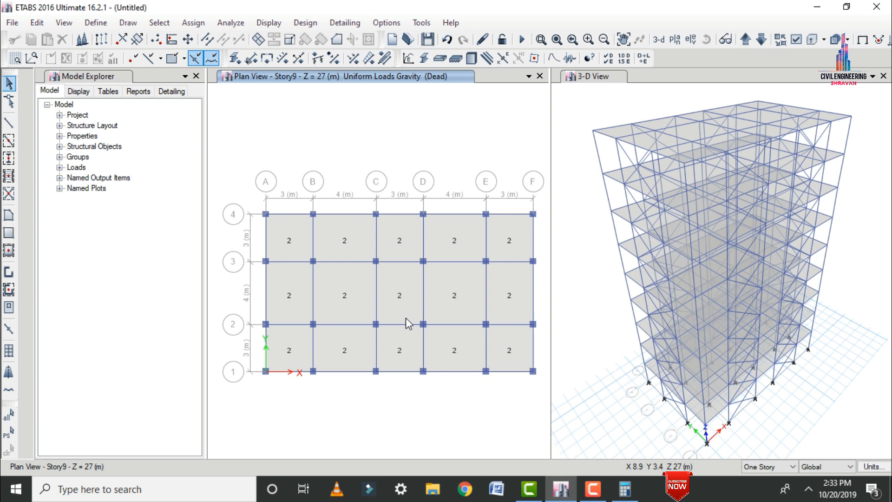
Reselect the same slabs and assign a uniform gravity shell load of 3.5 kN/m² under Live, added to existing loads.
click(10, 434)
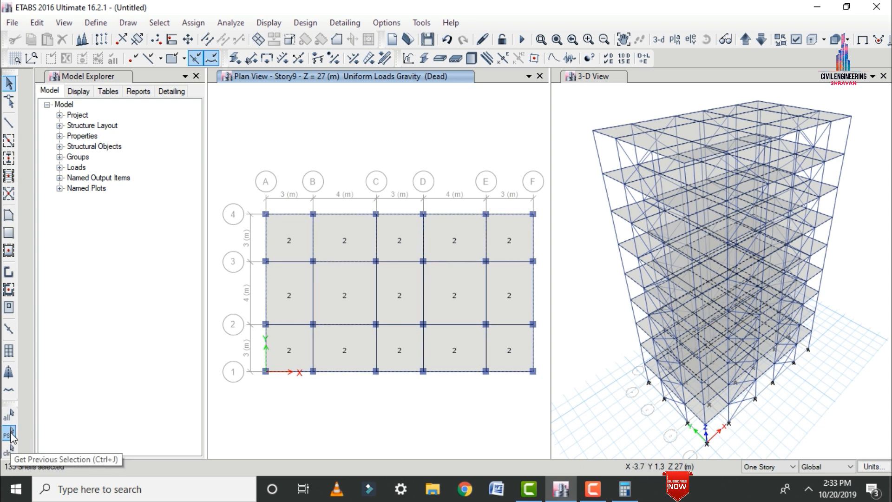
click(193, 22)
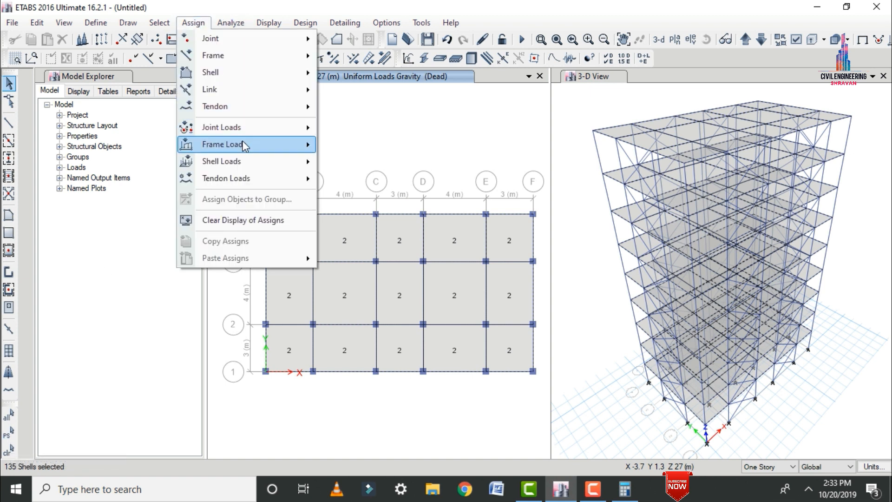
mouse_move(232, 160)
click(349, 177)
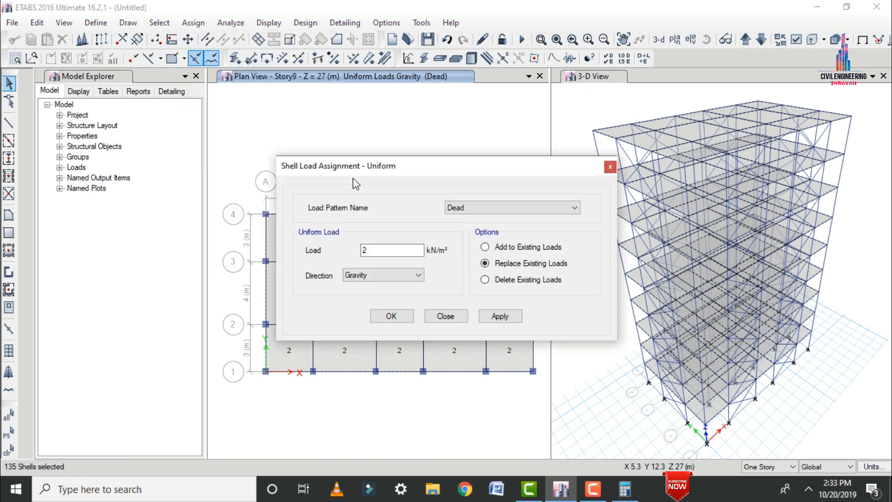
click(459, 209)
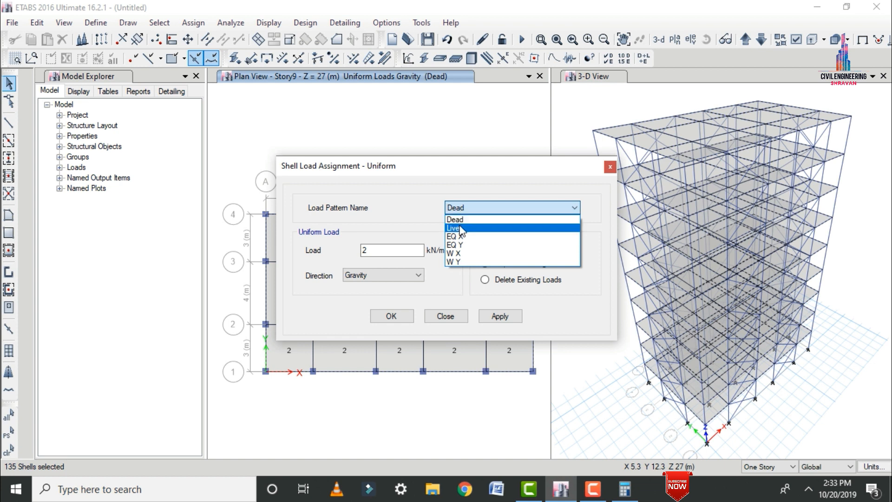
click(452, 228)
double_click(364, 250)
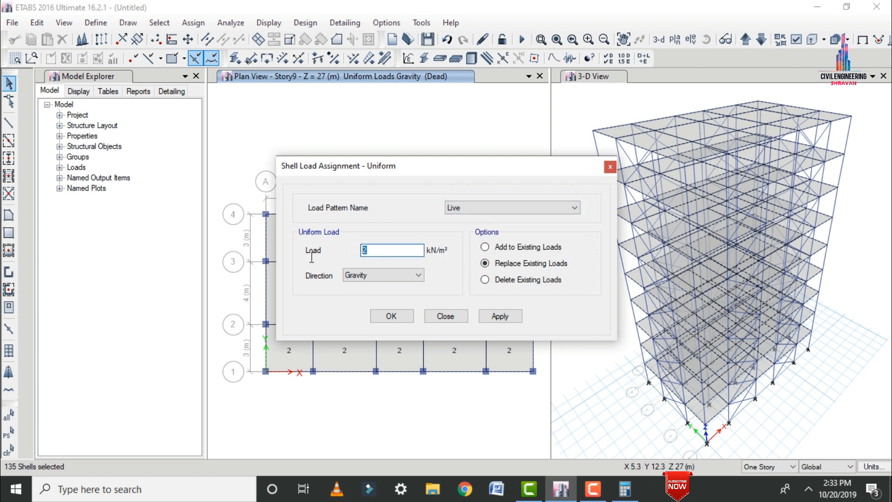
text(3.5)
click(488, 248)
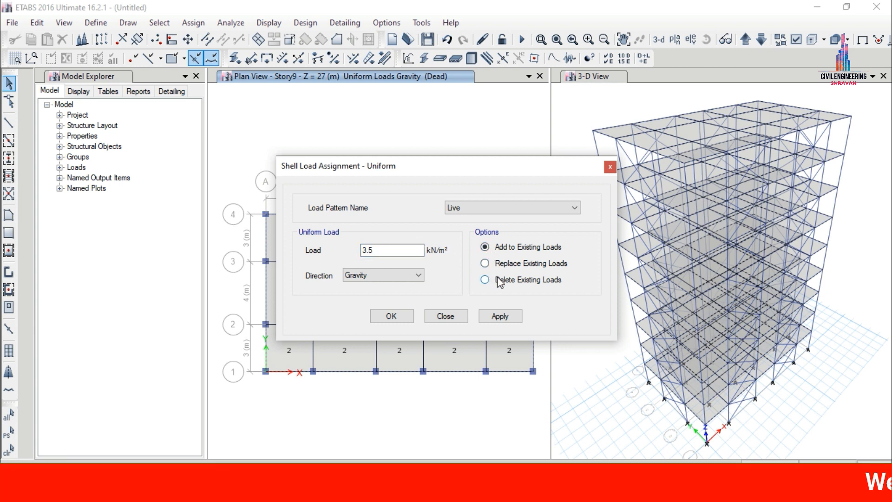
click(498, 316)
click(392, 318)
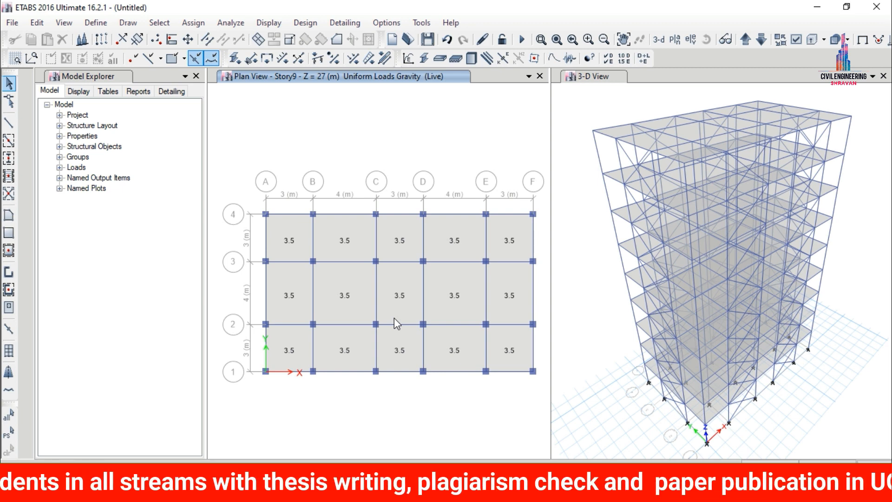
Select the whole model and assign a uniform shell load of 1.75 kN/m² under EQ X in the Global-X direction, added to existing loads.
key(ctrl+a)
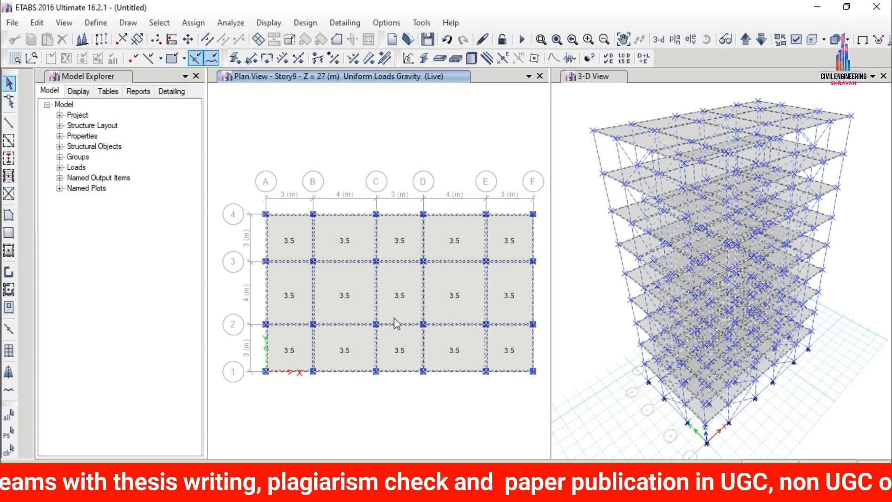
click(190, 22)
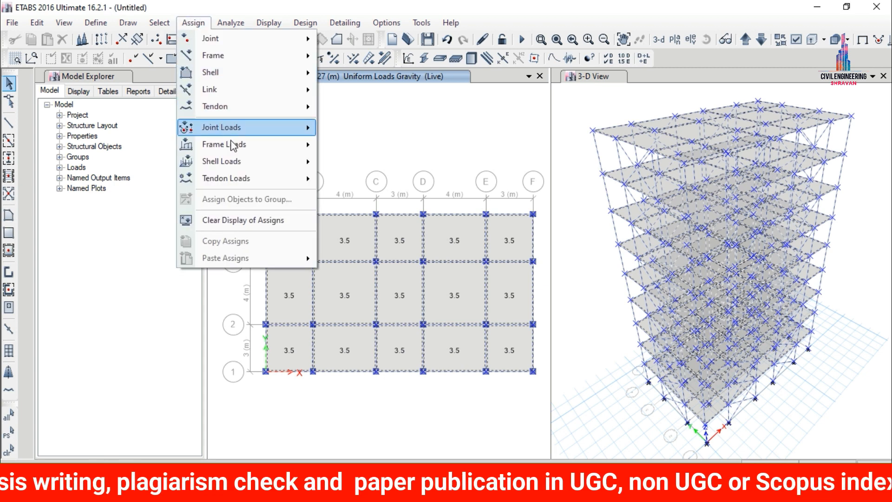
mouse_move(246, 162)
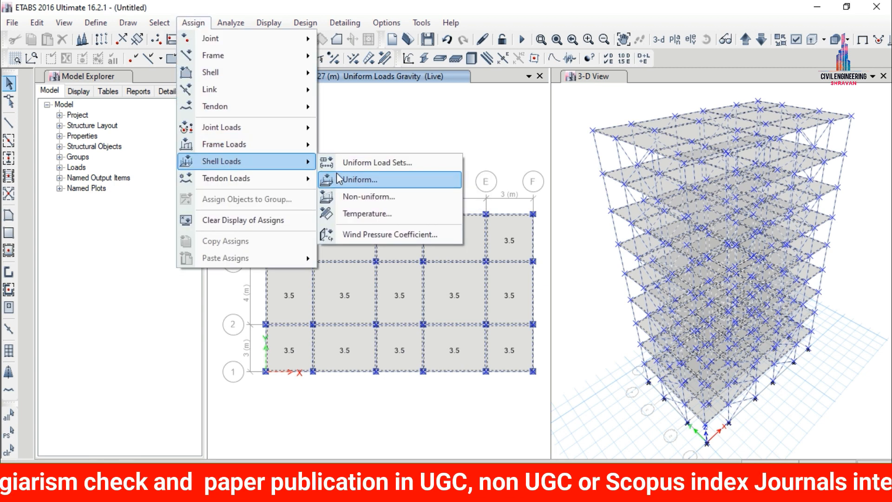
click(357, 179)
click(460, 210)
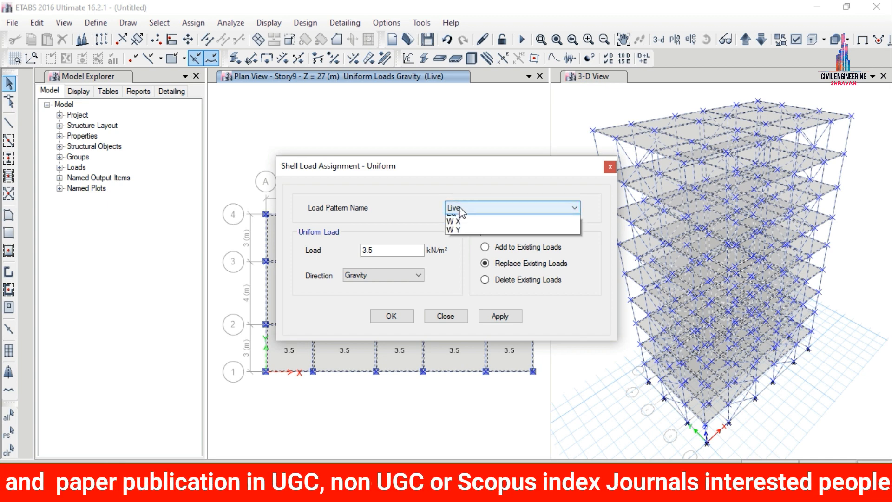
click(466, 236)
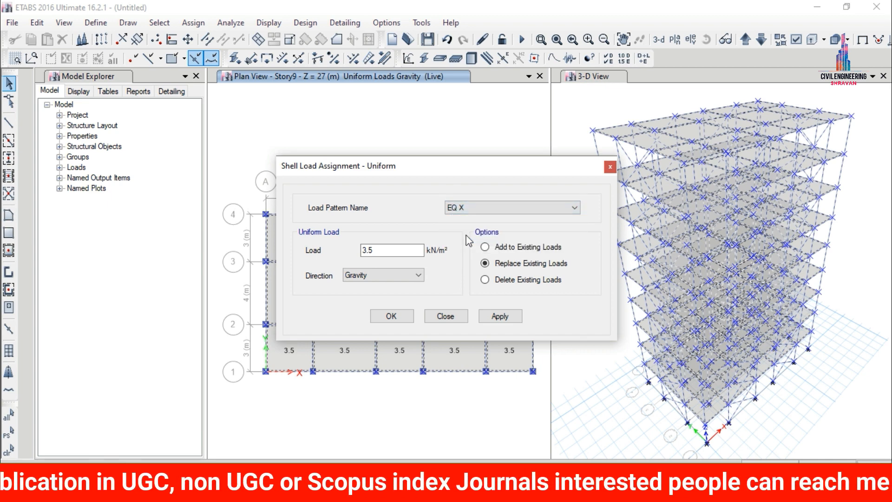
click(486, 247)
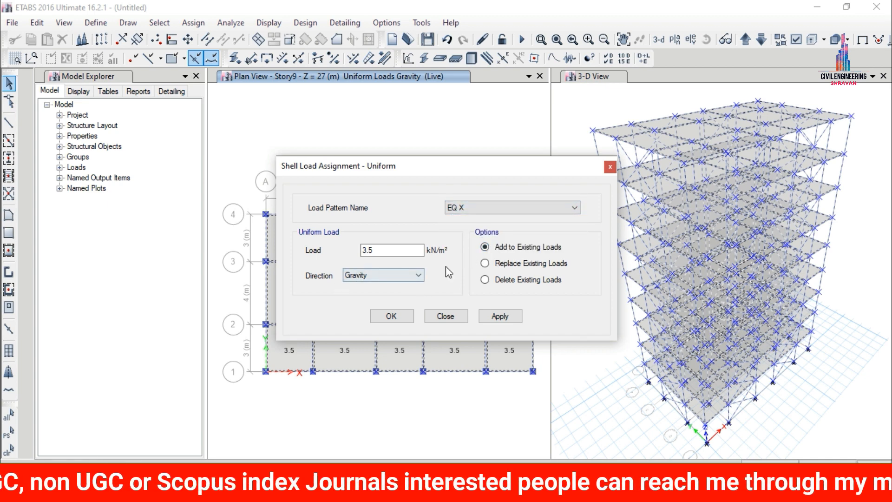
click(413, 276)
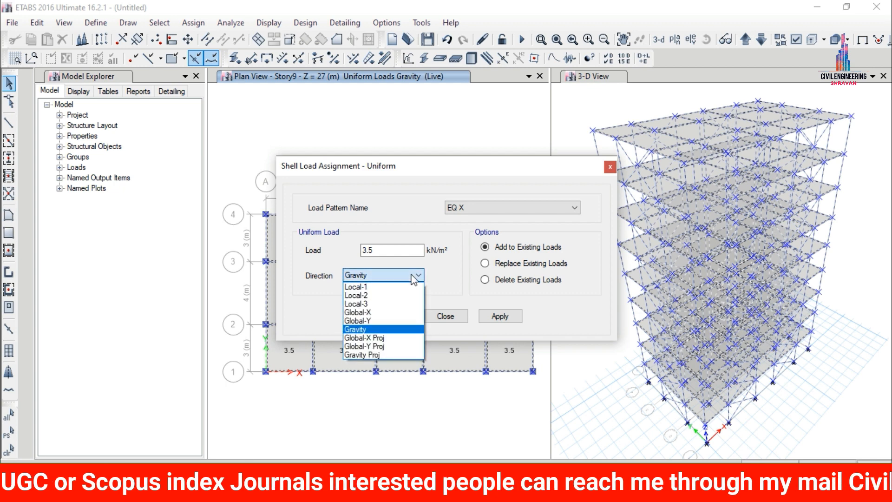
click(364, 312)
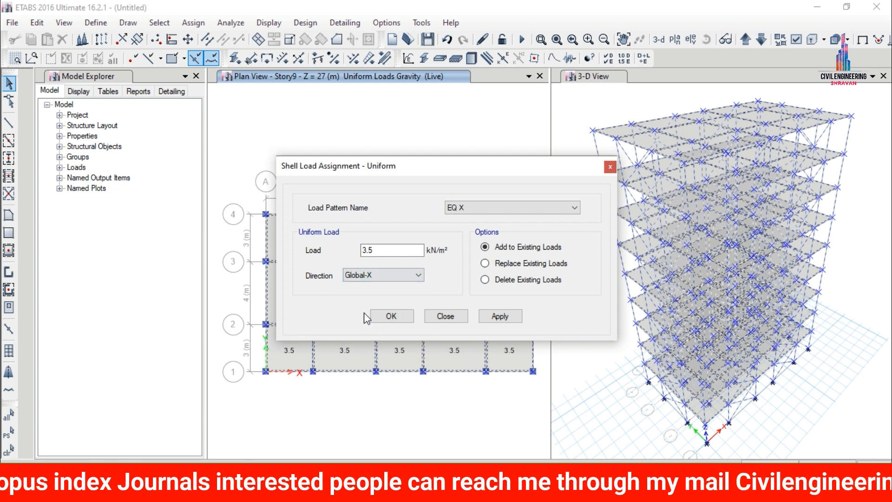
double_click(382, 247)
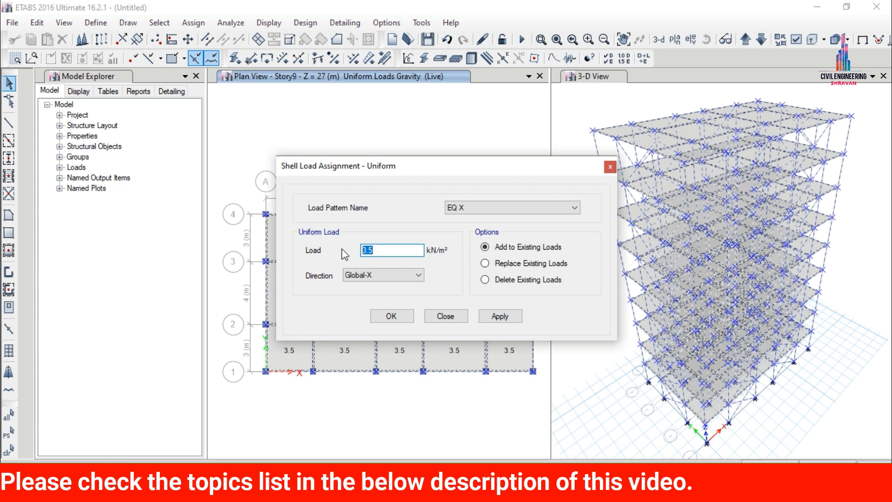
text(1)
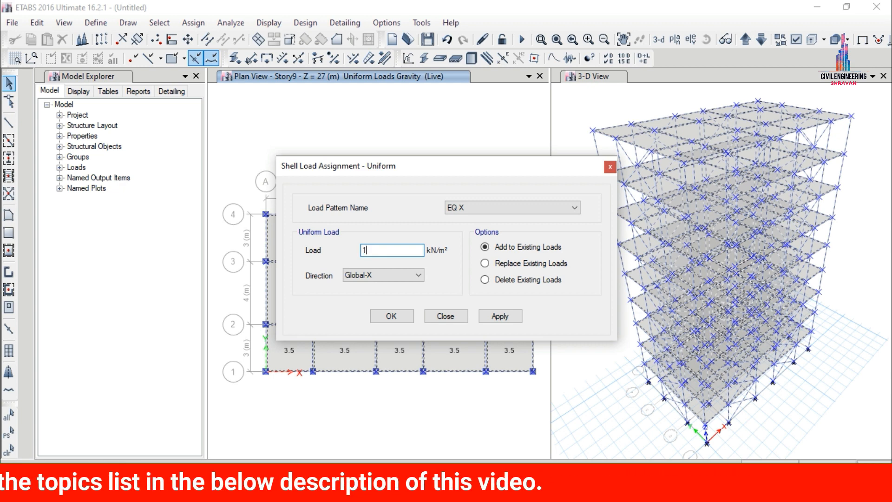
text(.75)
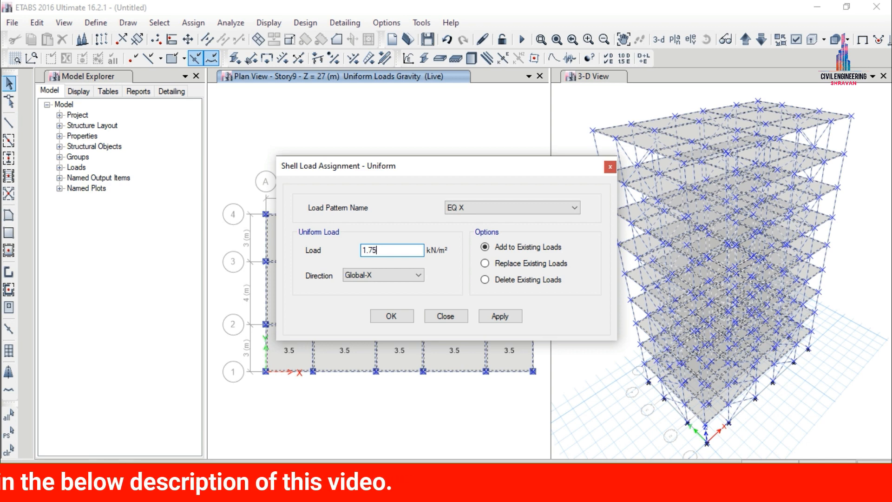
click(500, 316)
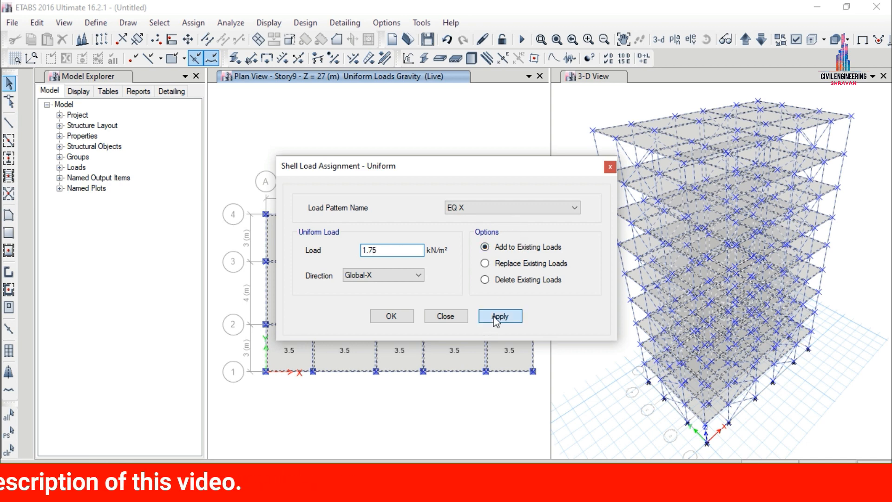
click(403, 317)
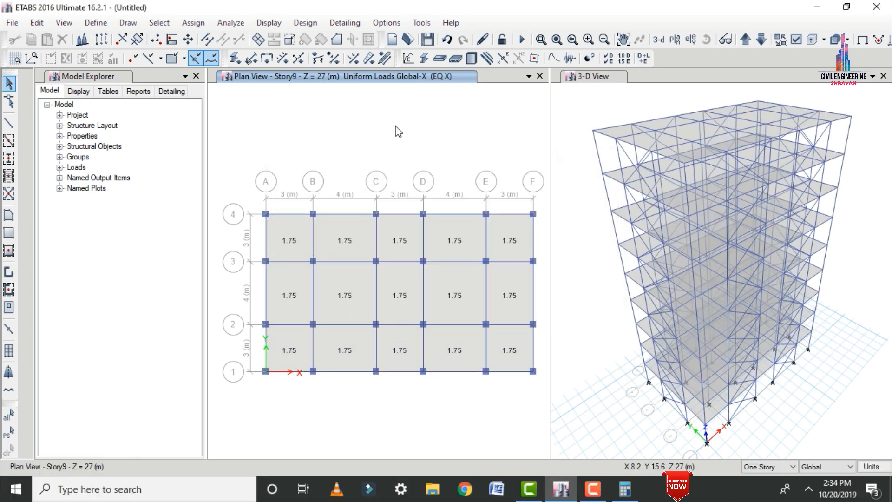
Select the whole model and assign a uniform shell load of 1.75 kN/m² under EQ Y in the Global-Y direction, added to existing loads.
key(ctrl+a)
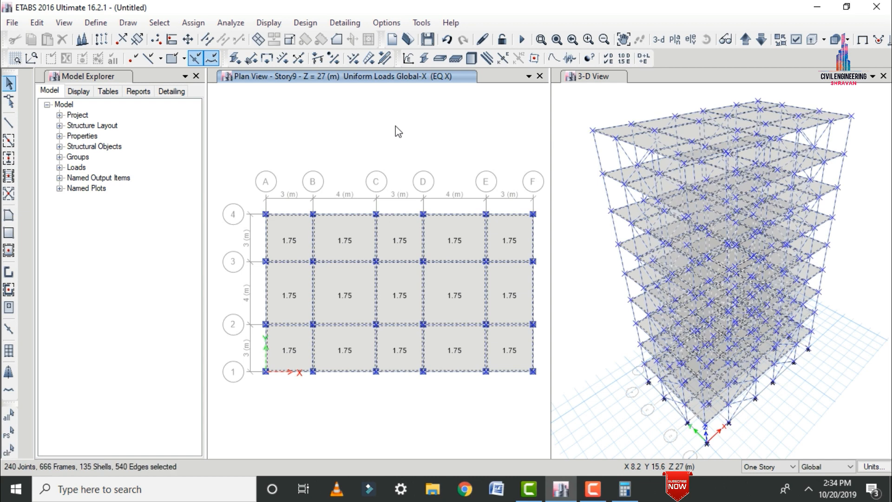
click(191, 23)
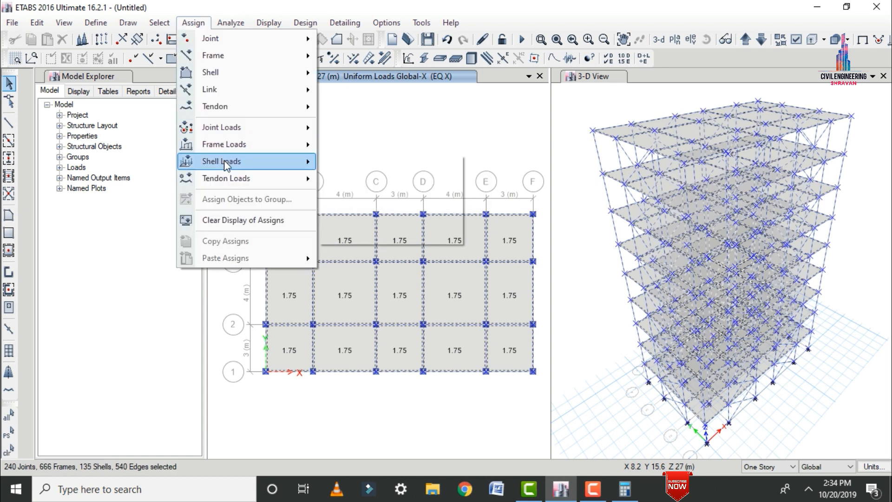
mouse_move(228, 161)
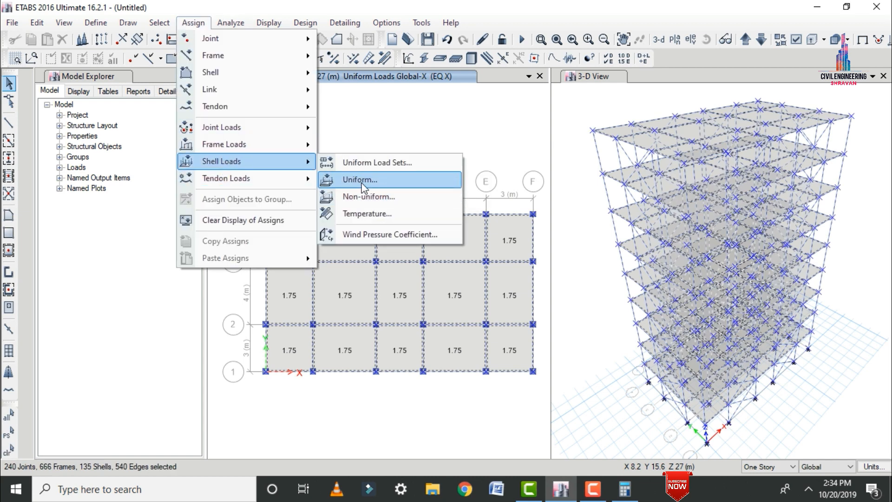
click(361, 179)
click(484, 207)
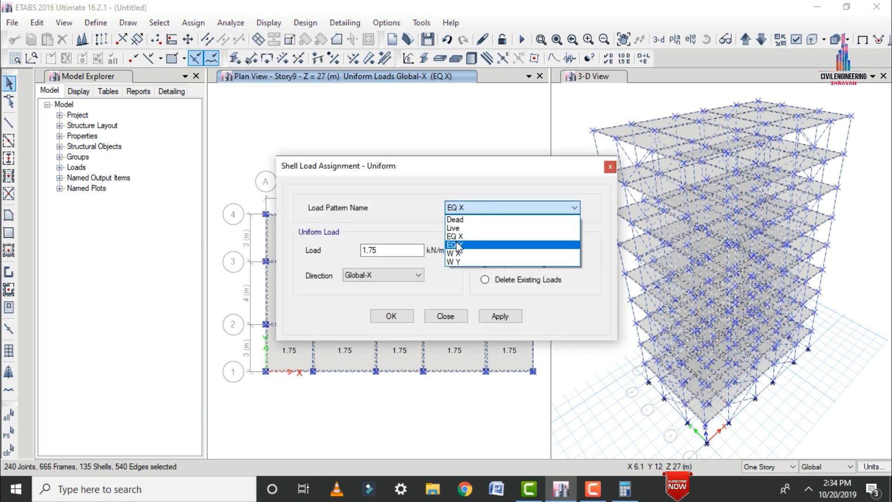
click(458, 245)
click(382, 274)
click(377, 310)
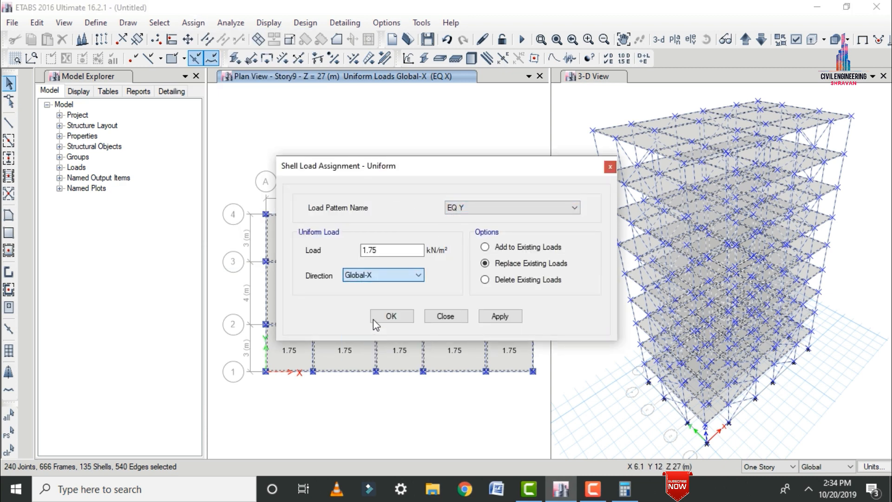
click(484, 247)
click(500, 316)
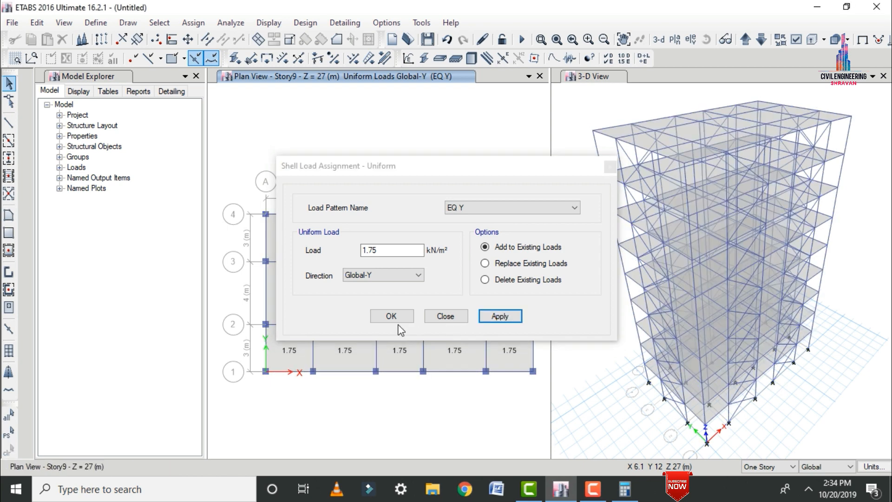
click(396, 318)
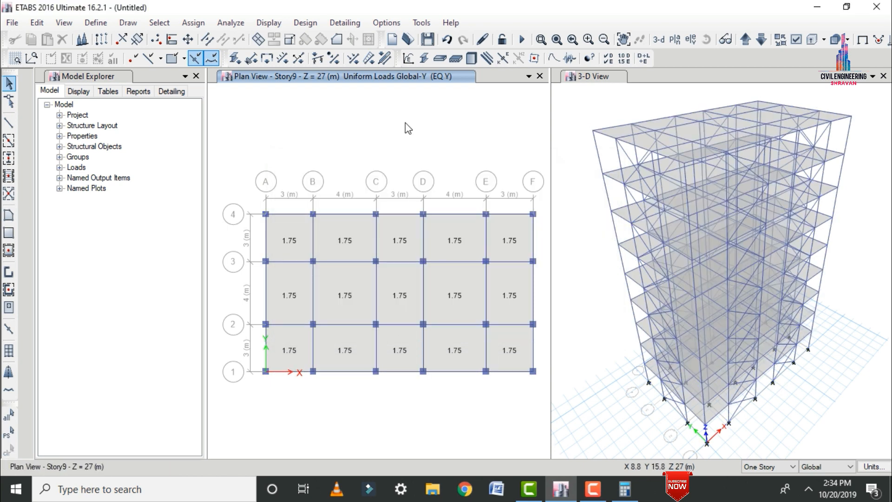
Select the whole model and assign a windward wind pressure coefficient Cp of 0.86 to the shells under W X, replacing existing loads.
key(ctrl+a)
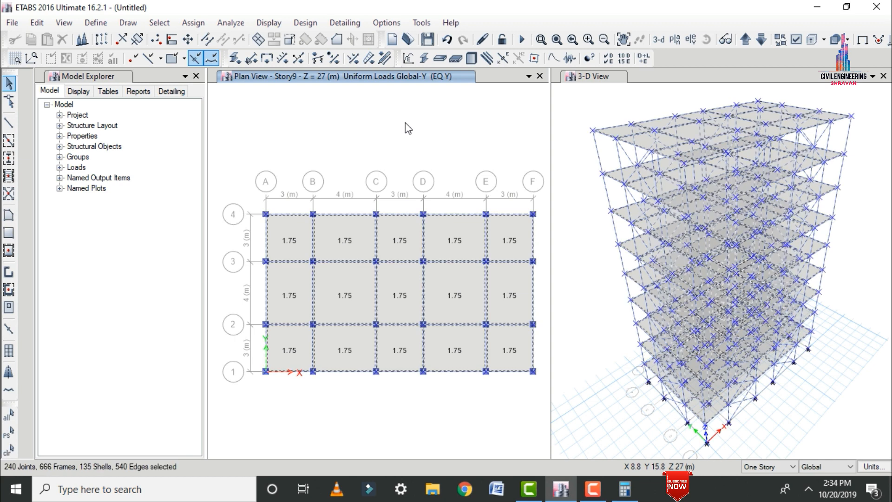
click(193, 22)
mouse_move(221, 149)
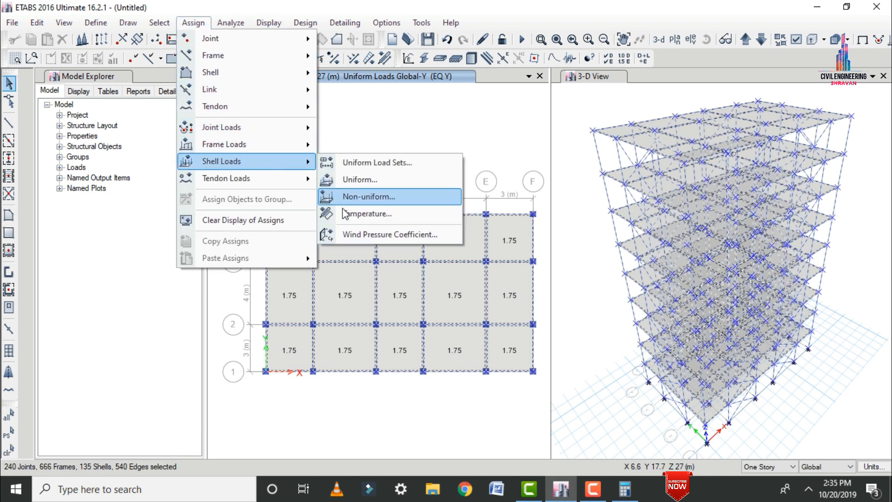
click(358, 232)
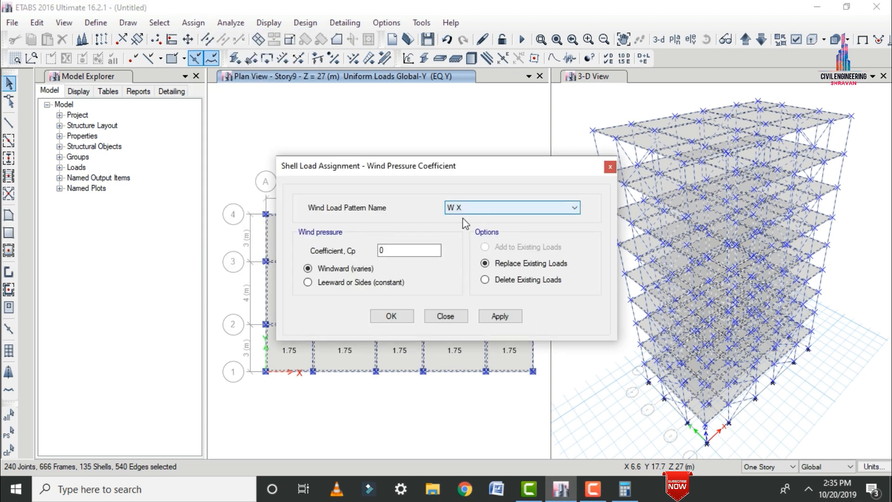
click(400, 245)
text(.)
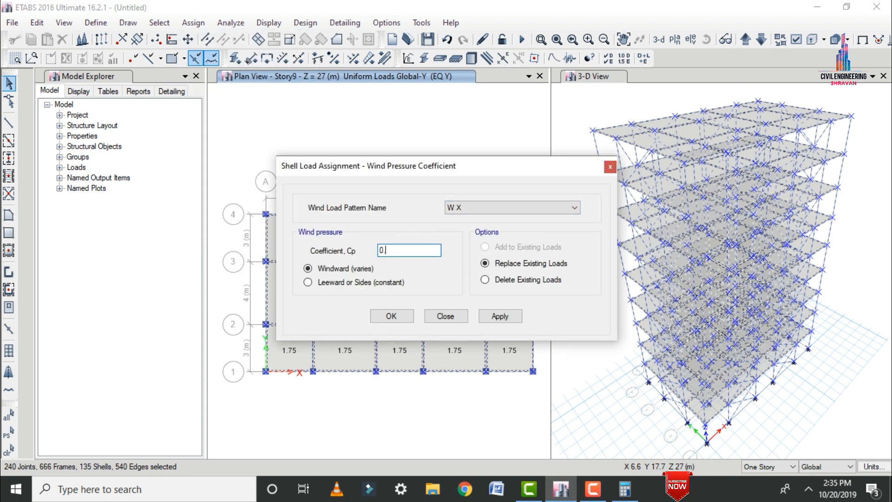
text(86)
click(495, 321)
click(392, 317)
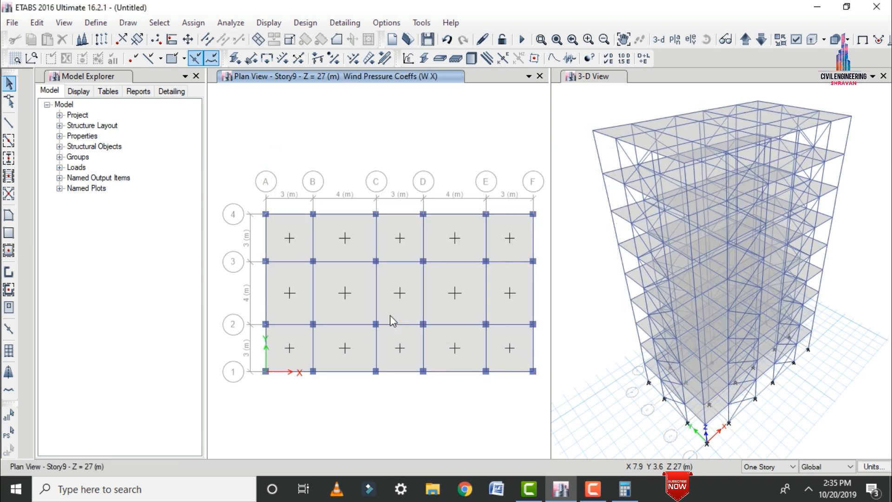
Reselect the whole model and assign the 0.86 windward pressure coefficient to the shells under W Y, replacing existing loads.
key(ctrl+a)
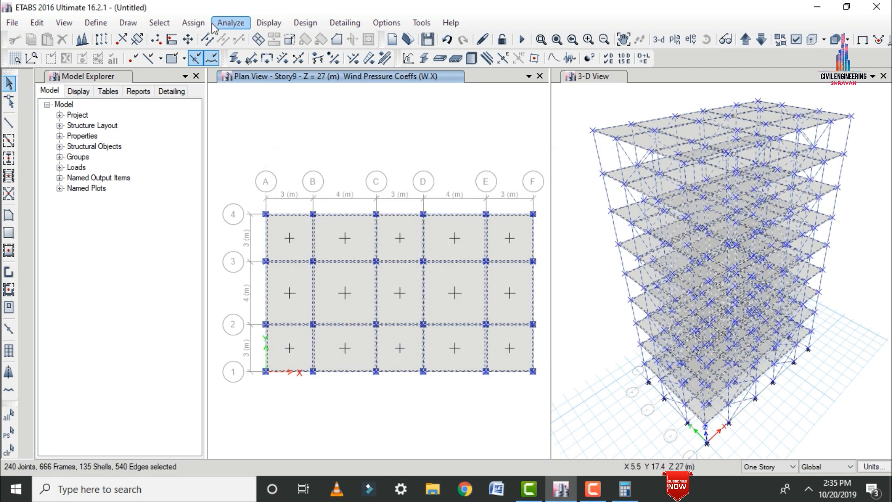
click(193, 23)
mouse_move(232, 162)
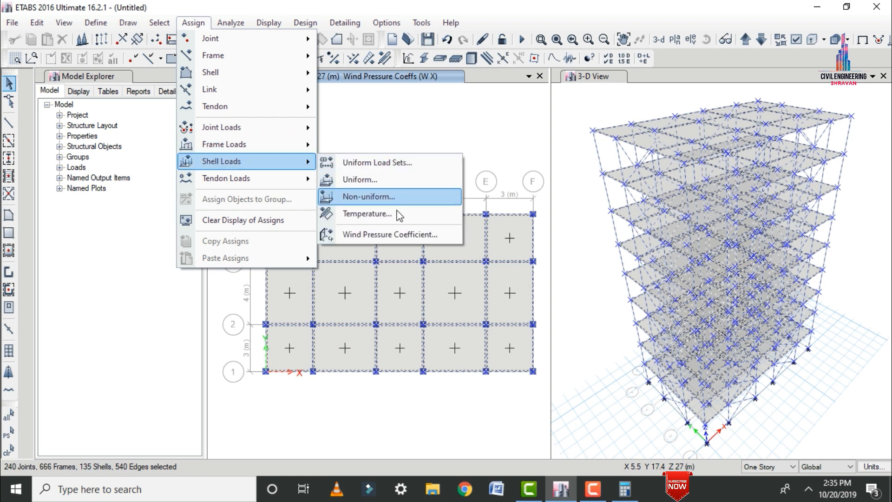
click(389, 235)
click(473, 207)
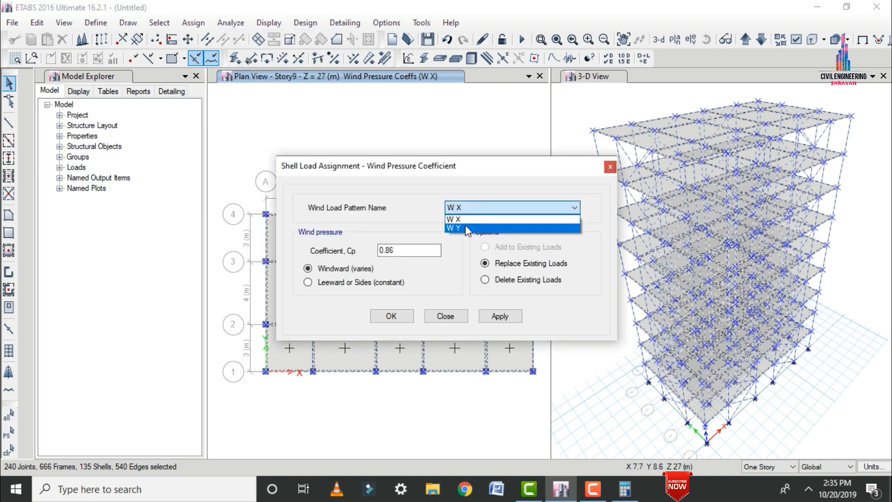
click(463, 227)
click(496, 317)
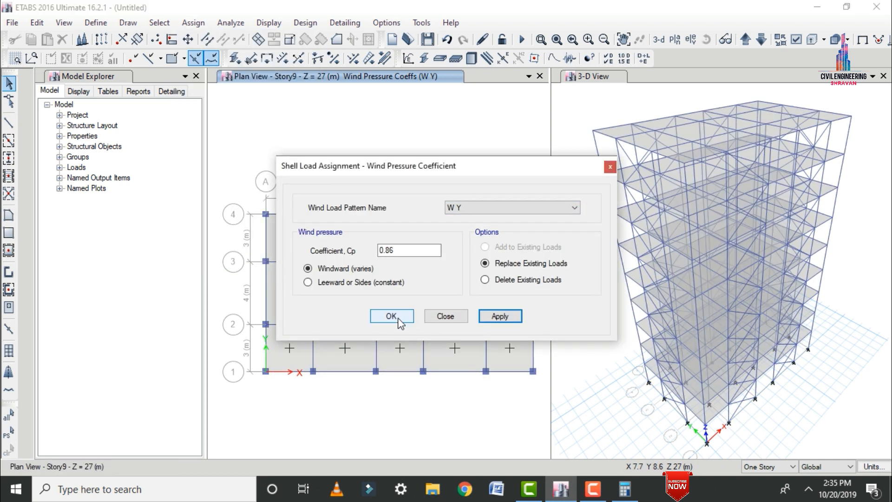
click(394, 316)
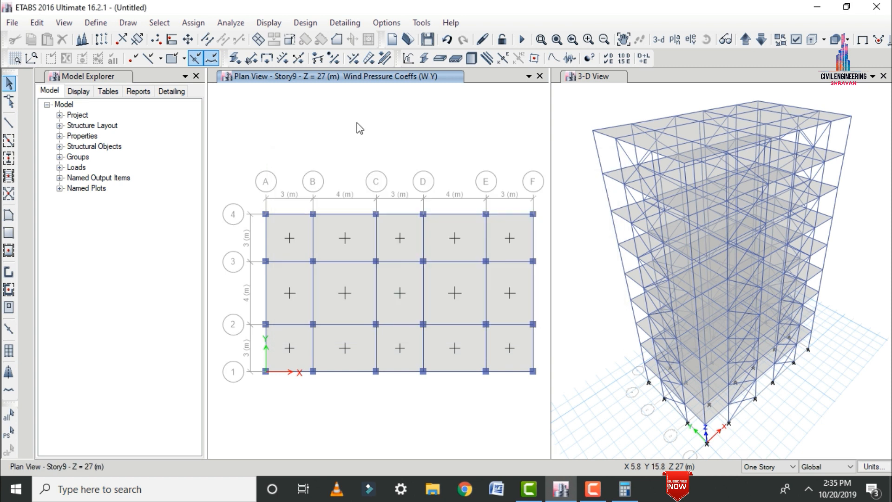
Add the default design load combinations for steel frame design and concrete frame design, and review the resulting list.
click(103, 24)
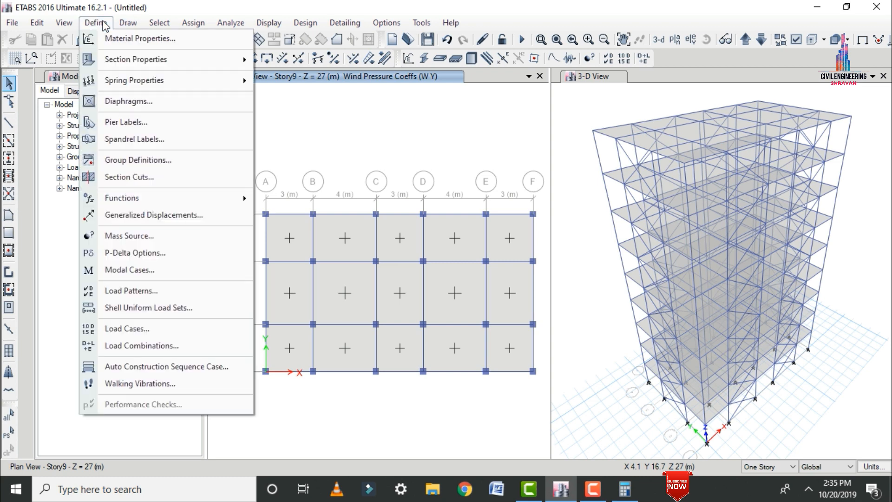
click(135, 347)
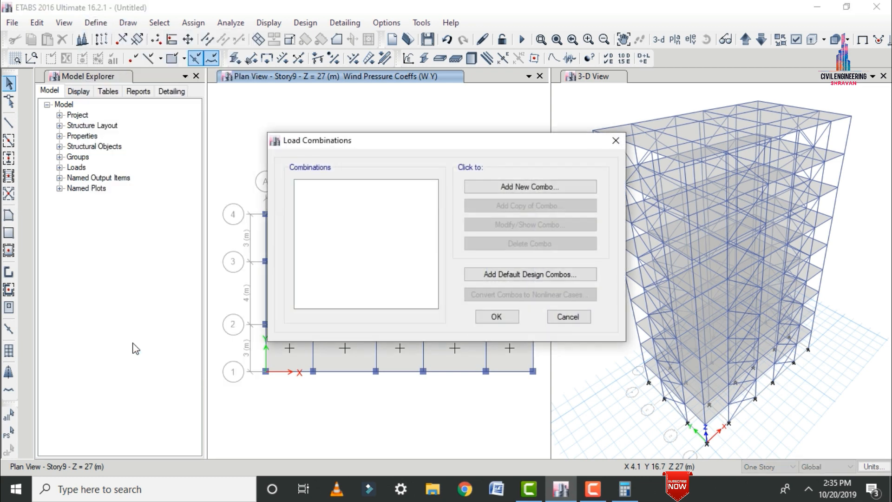
click(497, 274)
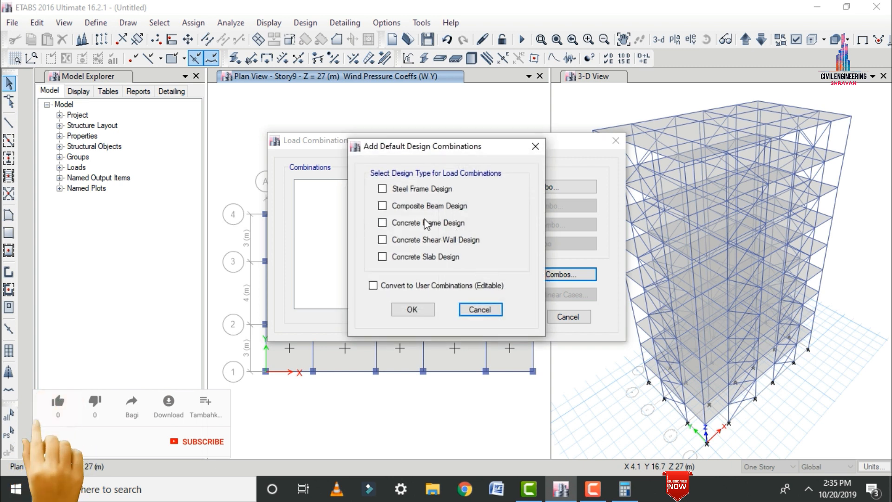
click(415, 191)
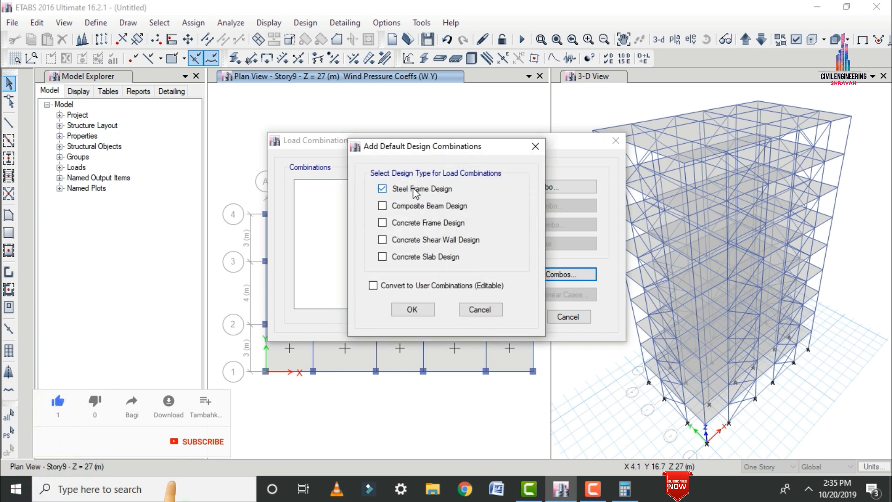
click(419, 228)
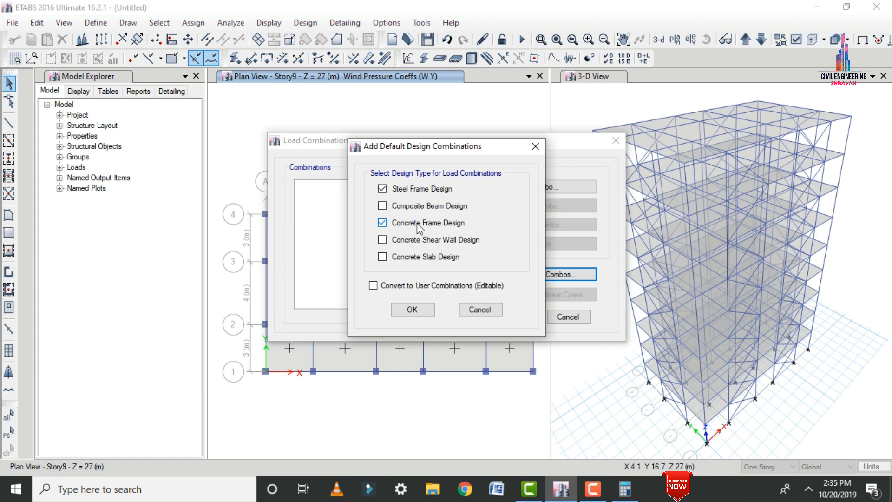
click(419, 310)
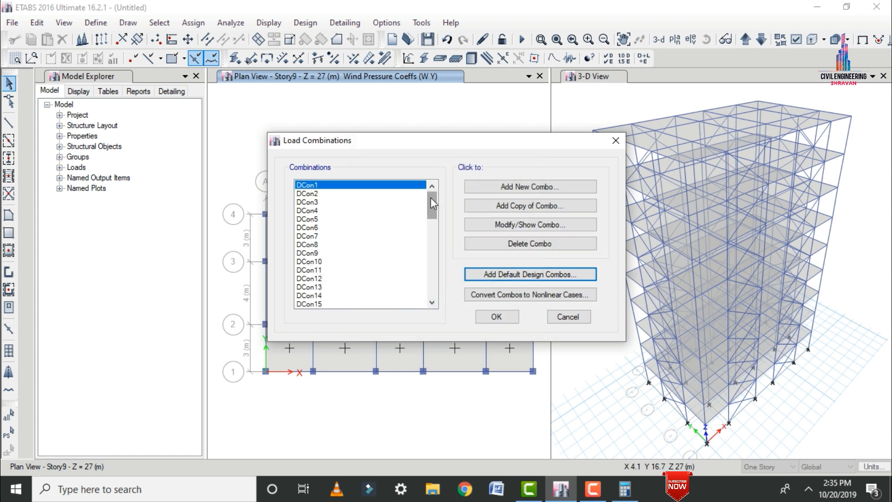
drag(430, 197, 434, 285)
drag(432, 284, 405, 176)
click(496, 317)
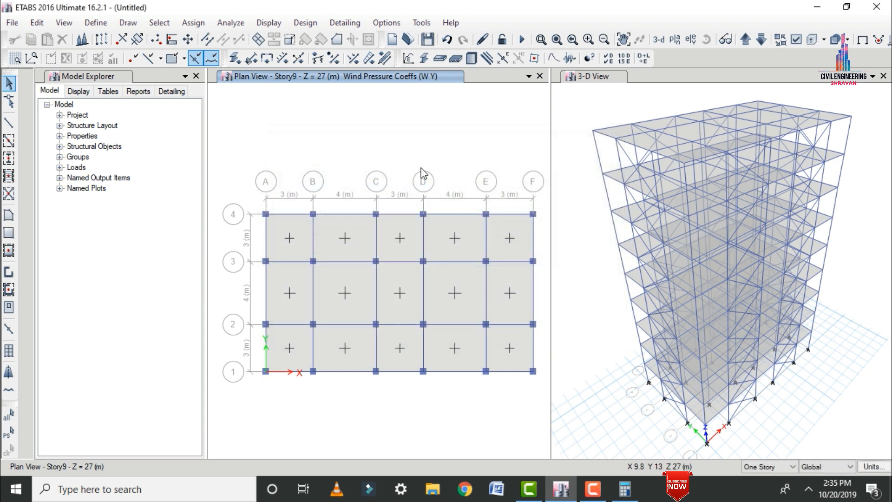
Select all joints at the Base level by story.
click(160, 22)
mouse_move(177, 39)
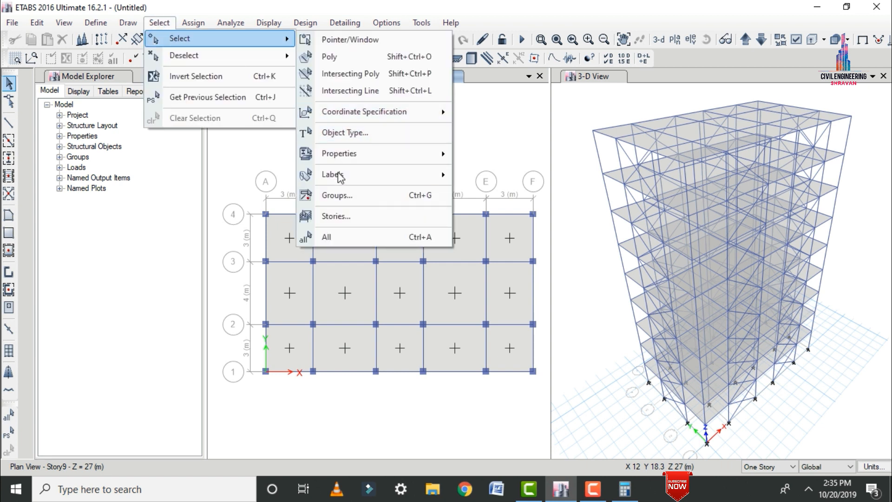
click(335, 217)
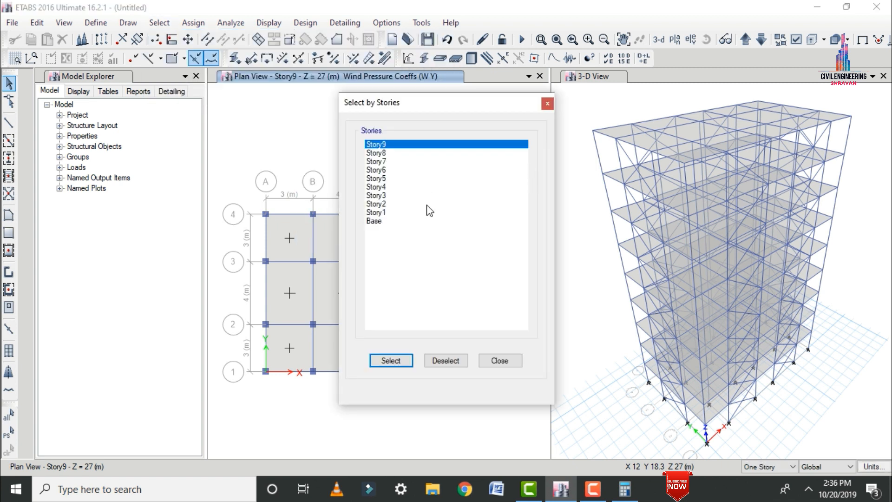
click(381, 221)
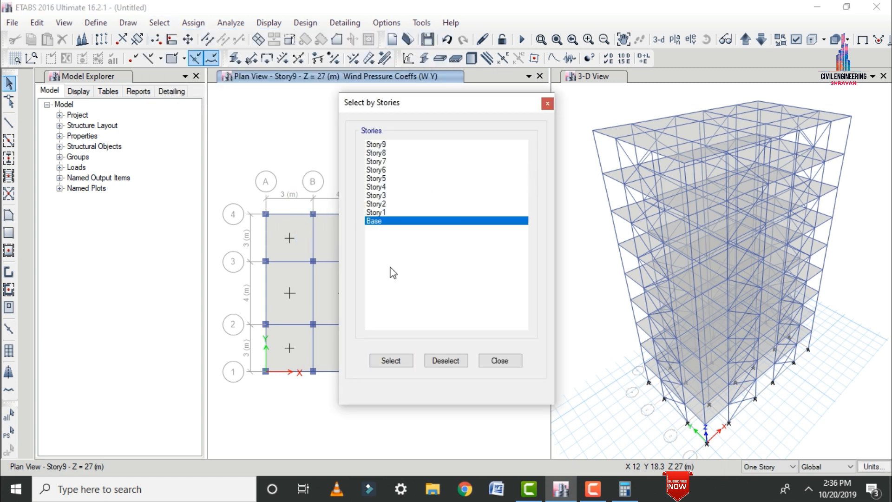
click(391, 360)
click(502, 360)
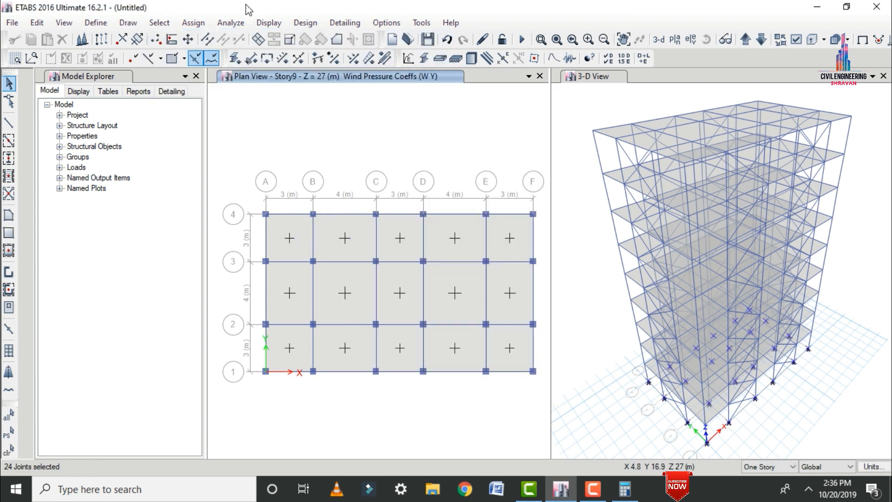
Assign fixed restraints to the selected base joints, restraining translation and rotation in X, Y and Z.
click(204, 23)
mouse_move(207, 37)
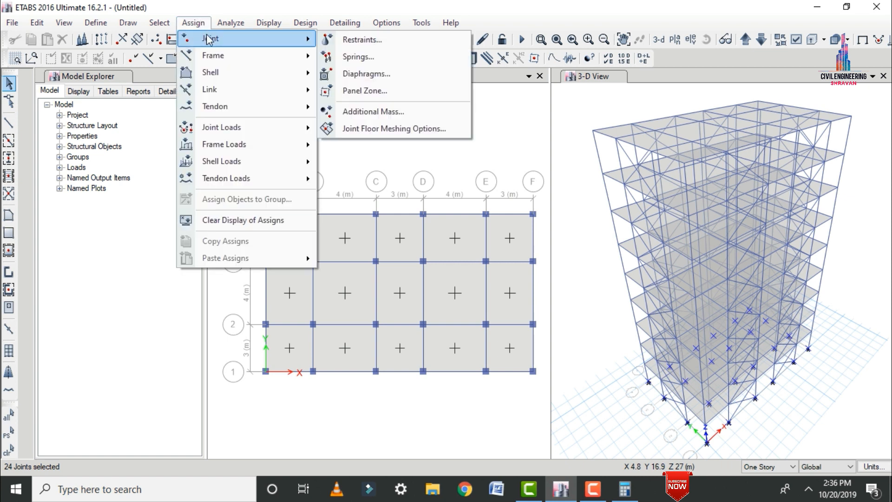
click(352, 41)
click(400, 287)
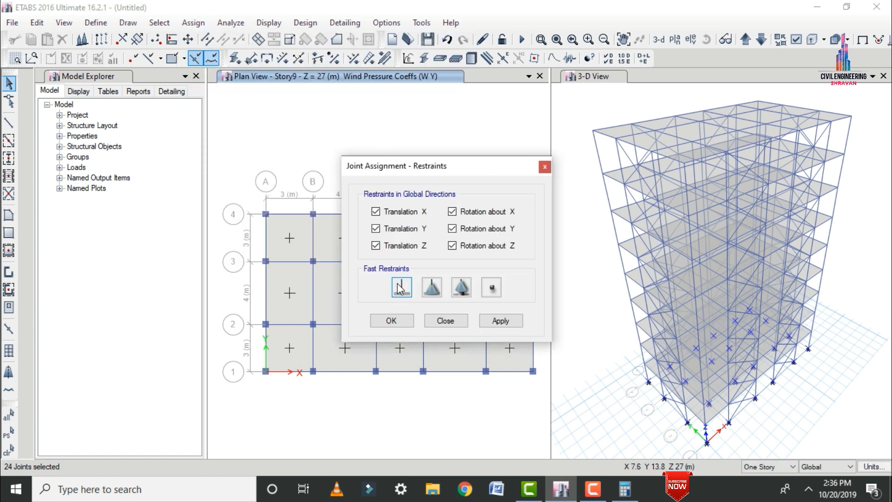
click(509, 320)
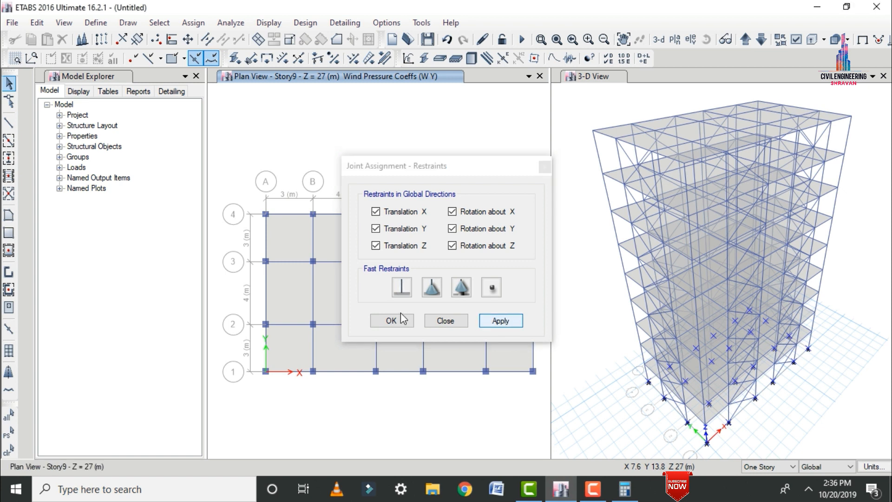
click(392, 320)
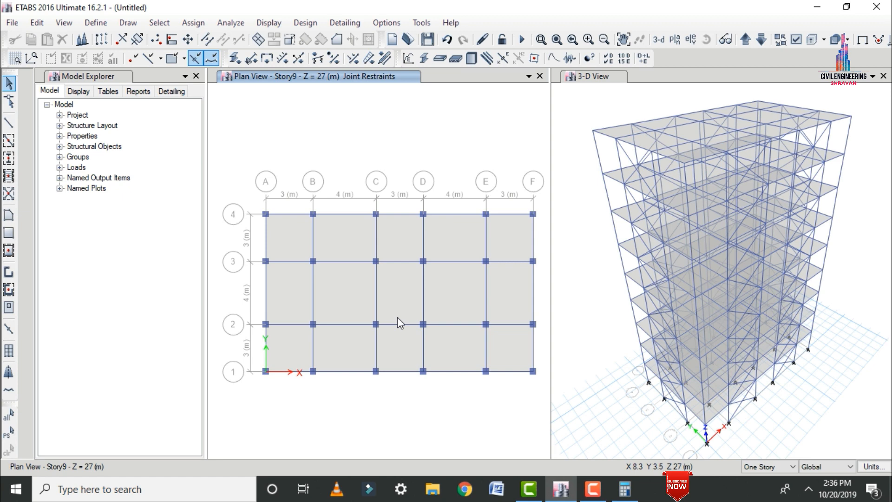
Select the whole model and assign diaphragm D1 to its joints.
key(ctrl+a)
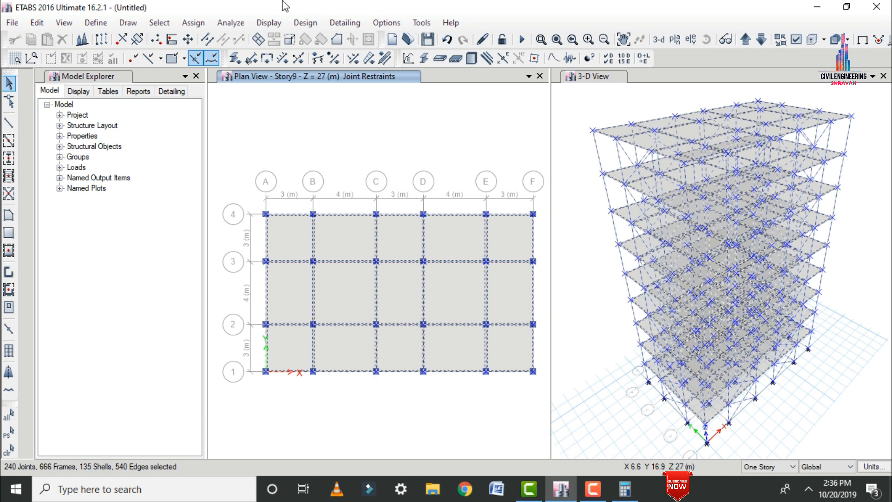
click(194, 23)
mouse_move(211, 41)
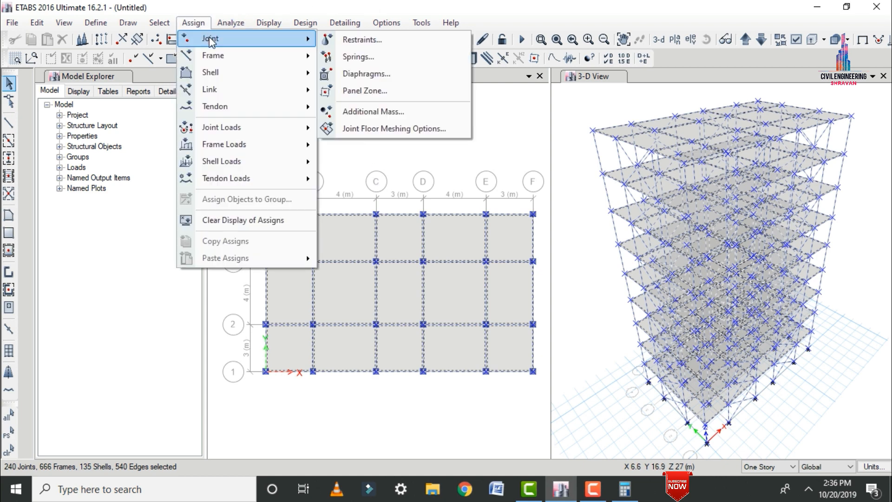
click(381, 74)
click(377, 162)
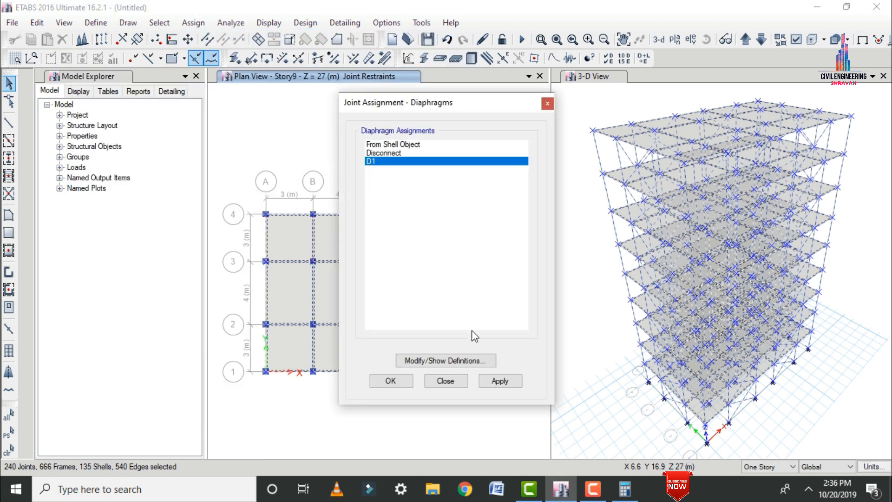
click(500, 382)
click(398, 382)
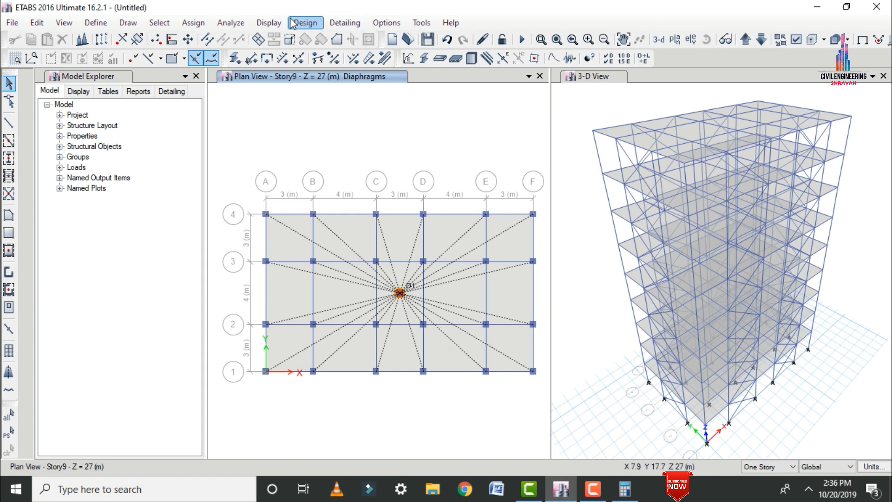
Check the model for joints against other joints, frames and shells within the 1 mm length tolerance.
click(231, 26)
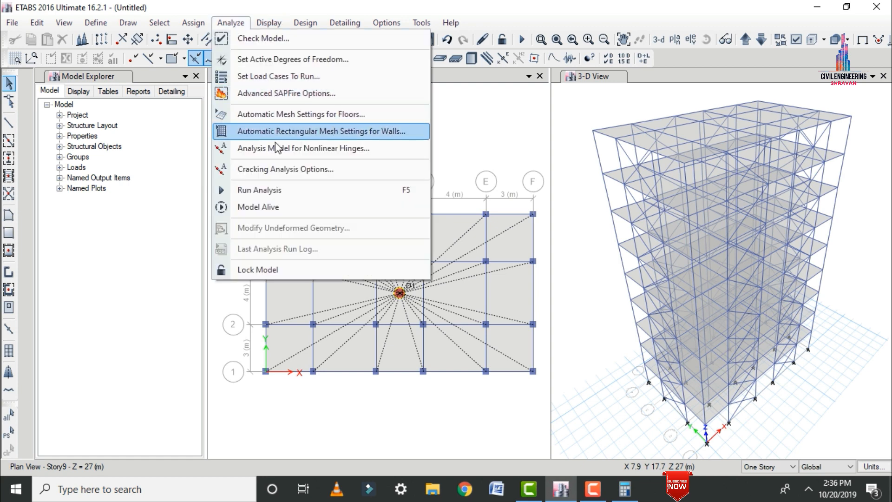
click(263, 38)
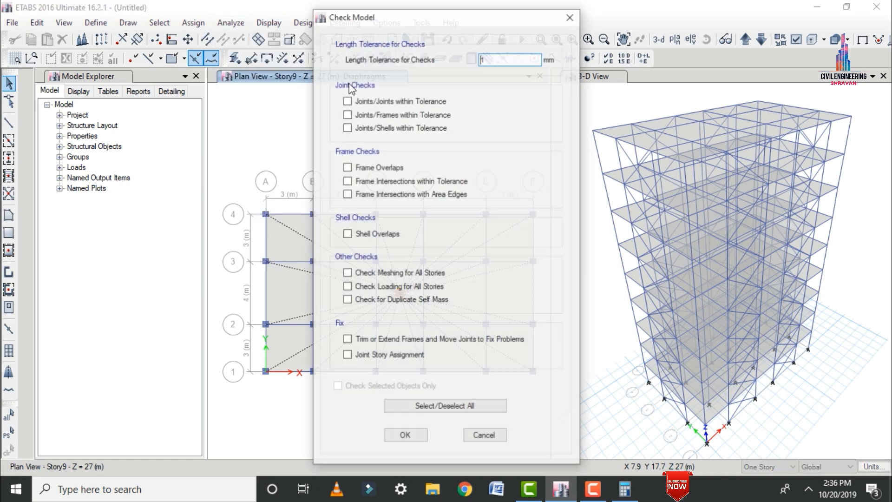
click(365, 100)
click(364, 114)
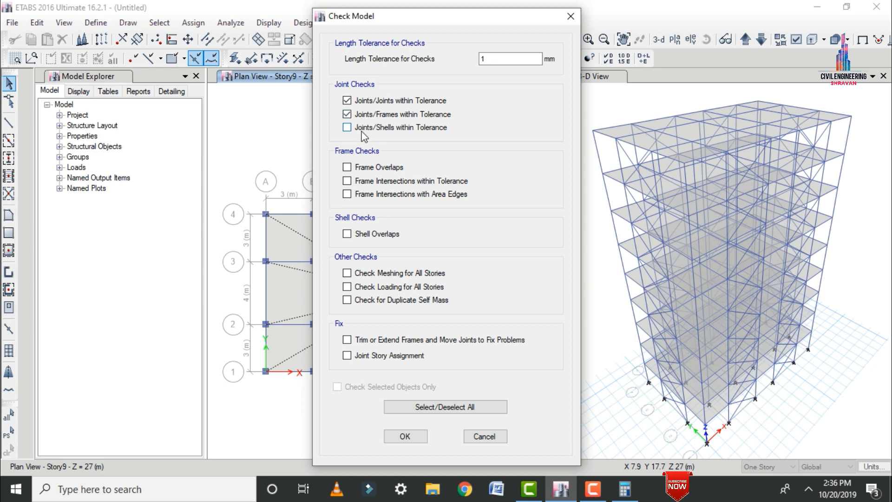
click(365, 127)
click(404, 436)
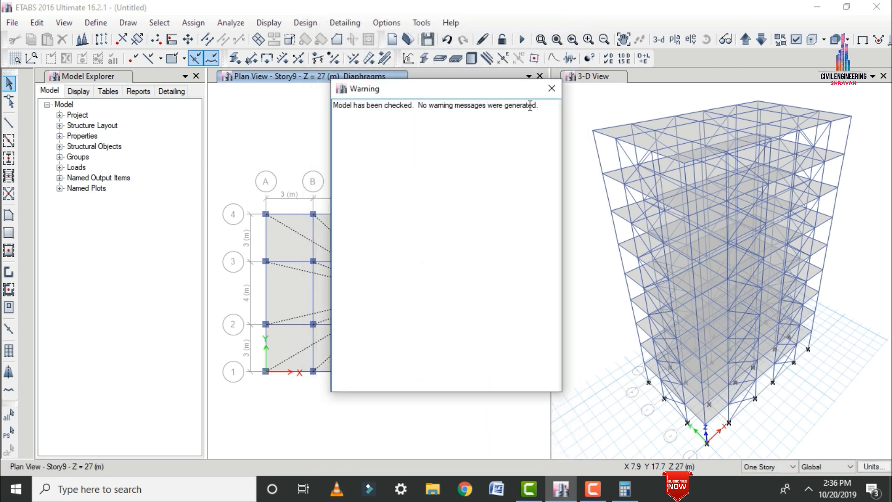
click(553, 88)
Start the analysis with all load cases set to run, including Dead, Live, Modal, EQ X, EQ Y, W X and W Y.
click(239, 24)
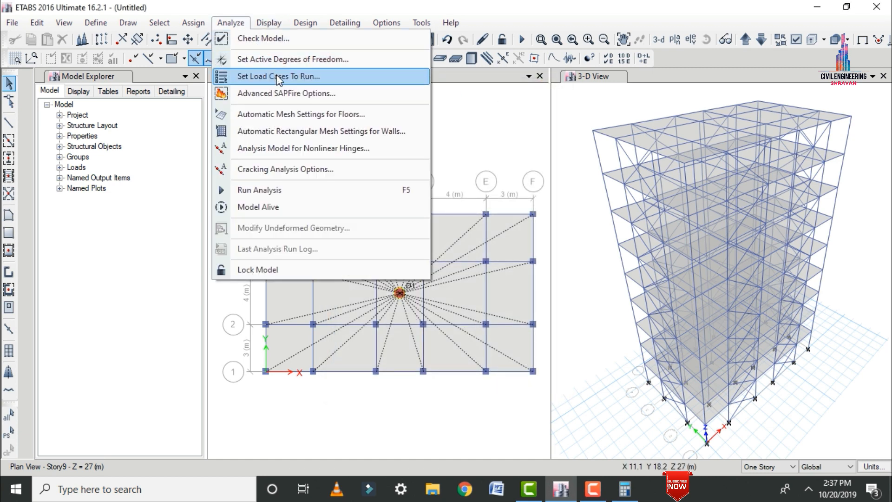
click(280, 79)
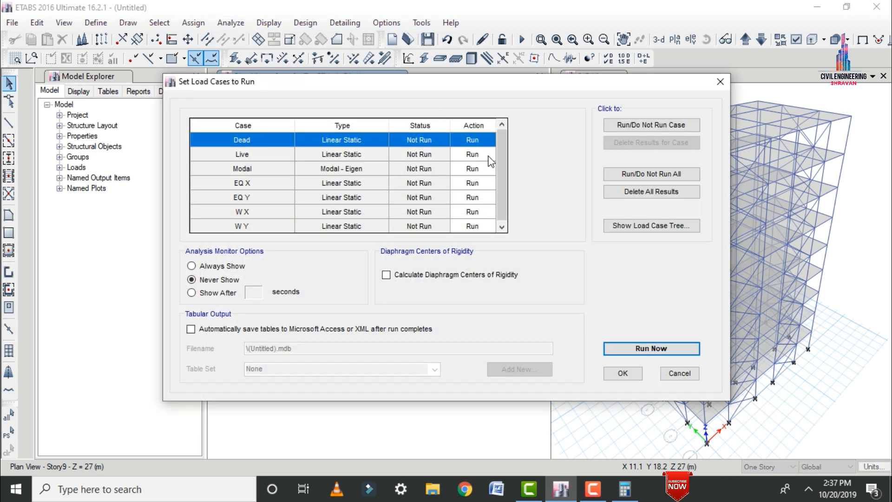
mouse_move(502, 163)
mouse_down()
mouse_move(505, 233)
mouse_move(498, 155)
mouse_up()
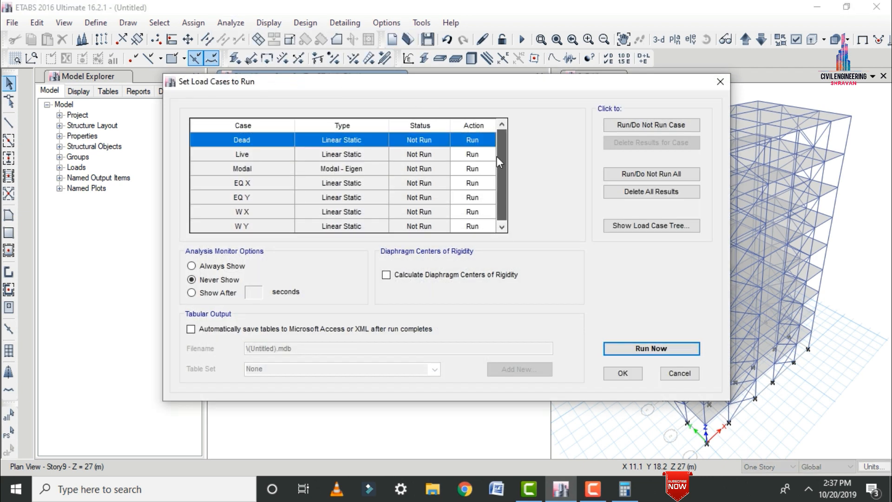
click(669, 349)
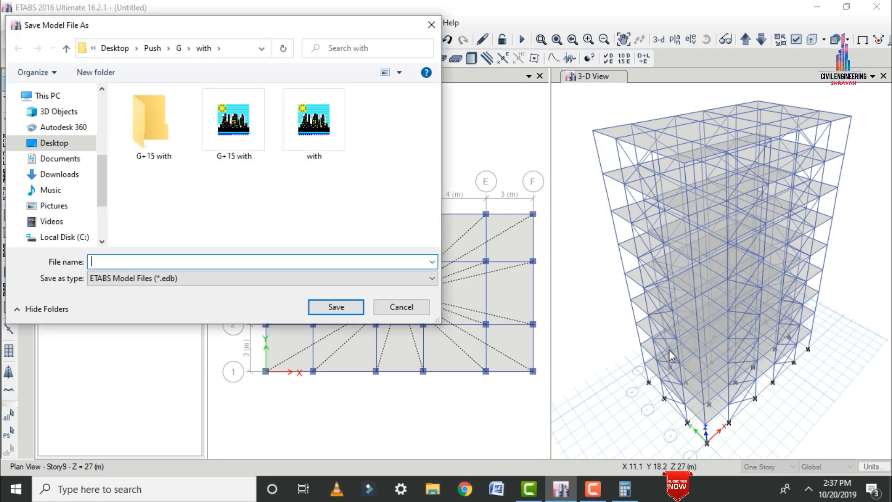
Save the model as Sample in a new folder named DDD on the Desktop.
click(65, 143)
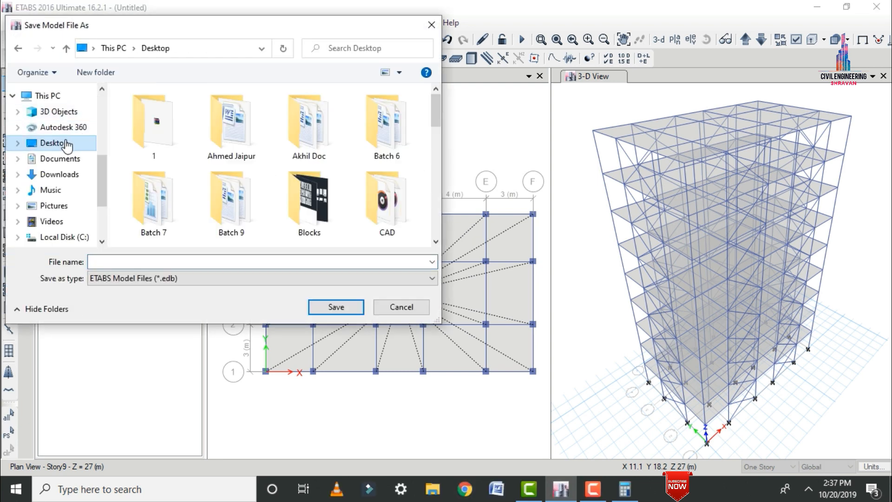
click(99, 68)
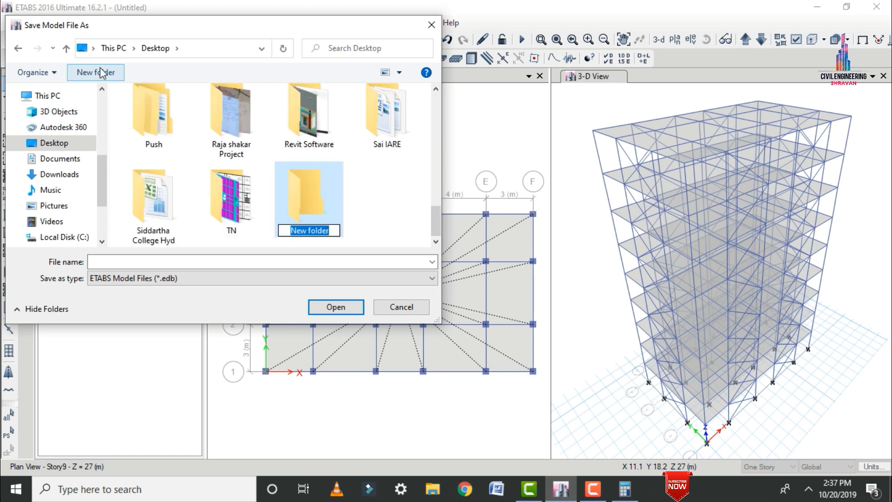
text(DDD)
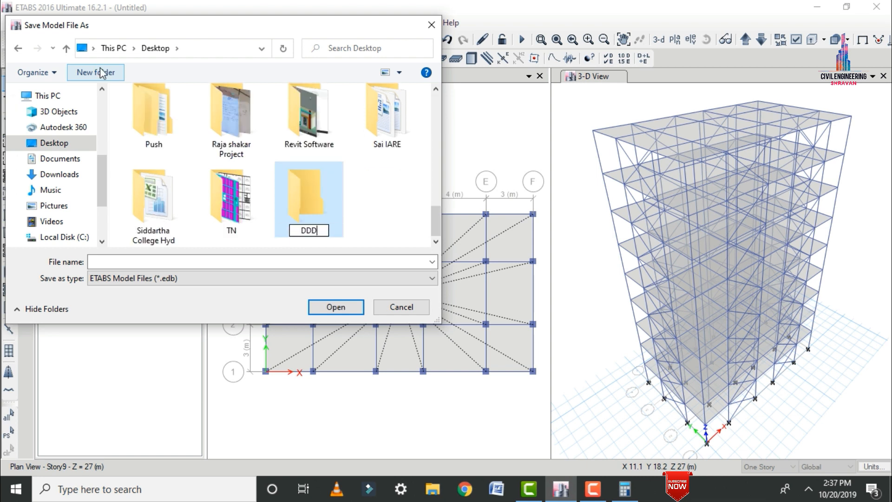
key(Return)
key(Return)
click(139, 263)
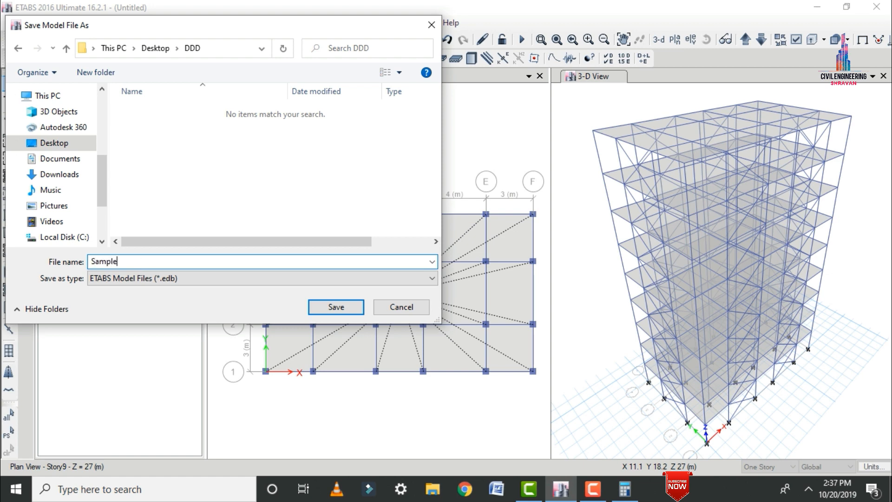
key(Return)
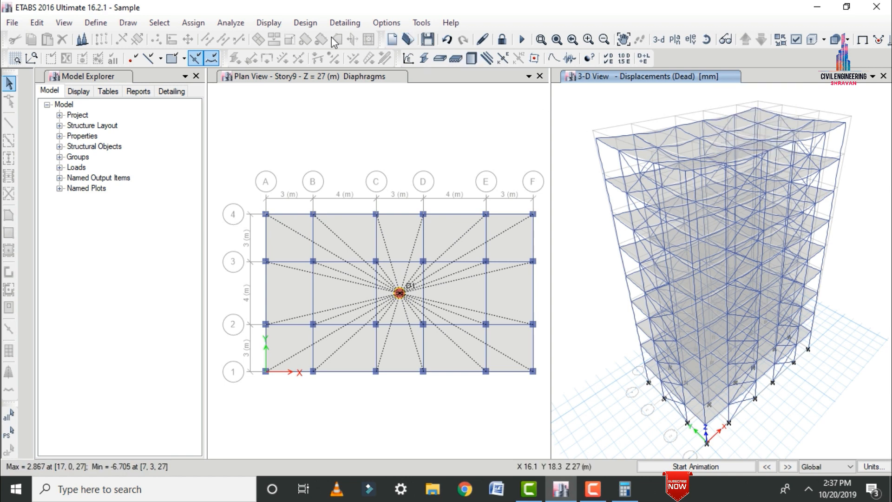
Display the deformed shape of the building in the 3-D view for the EQ X load case.
click(268, 22)
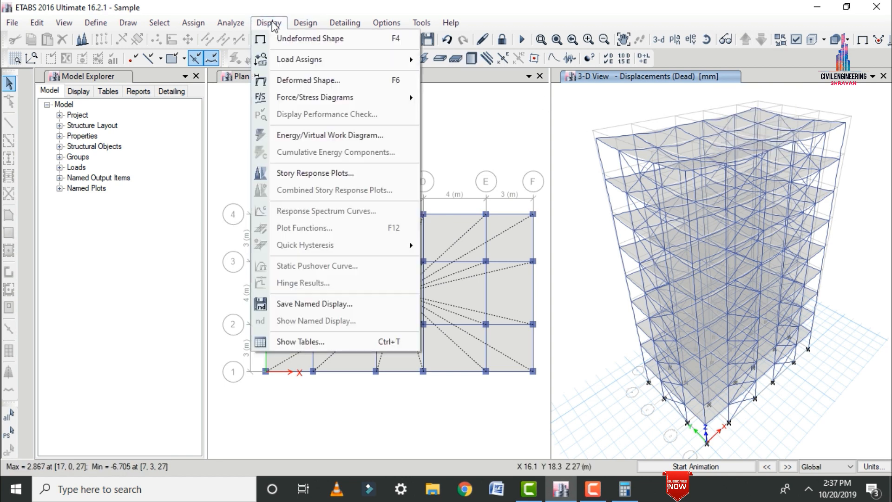
click(320, 80)
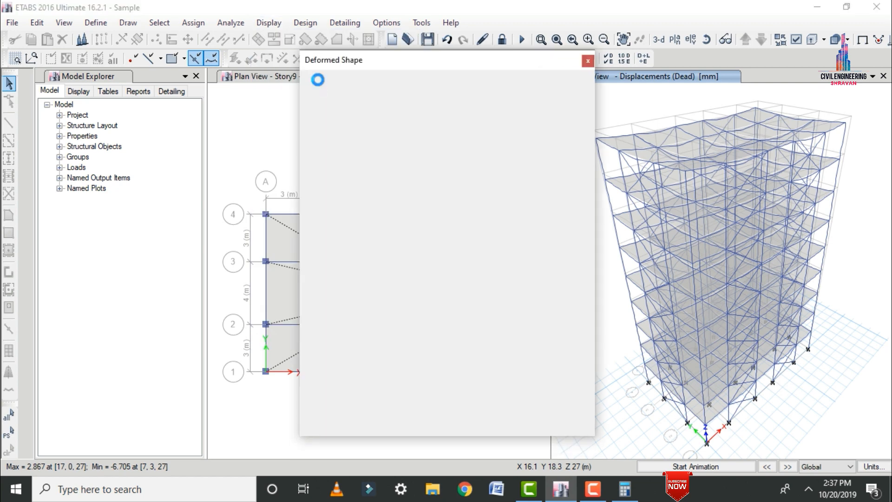
click(377, 122)
click(377, 150)
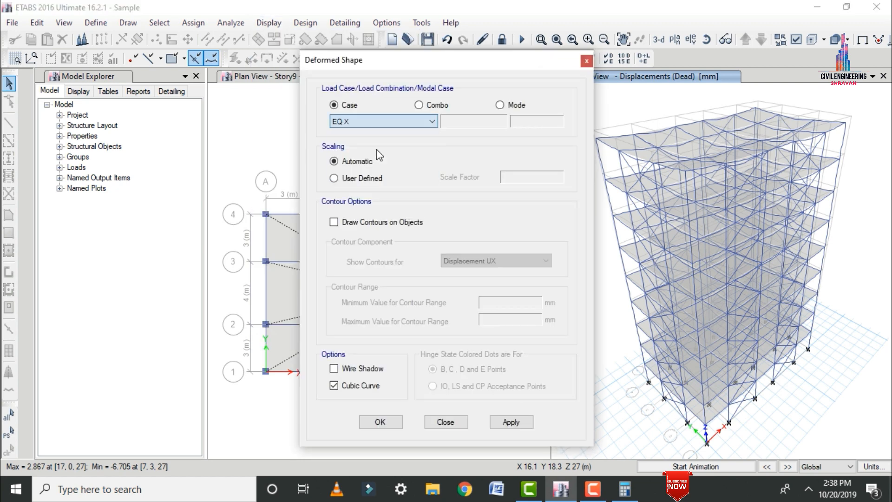
click(511, 424)
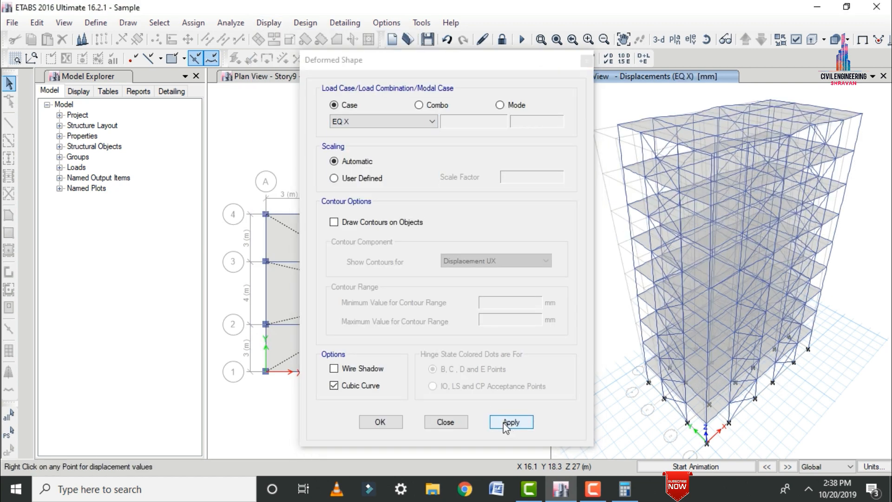
key(Return)
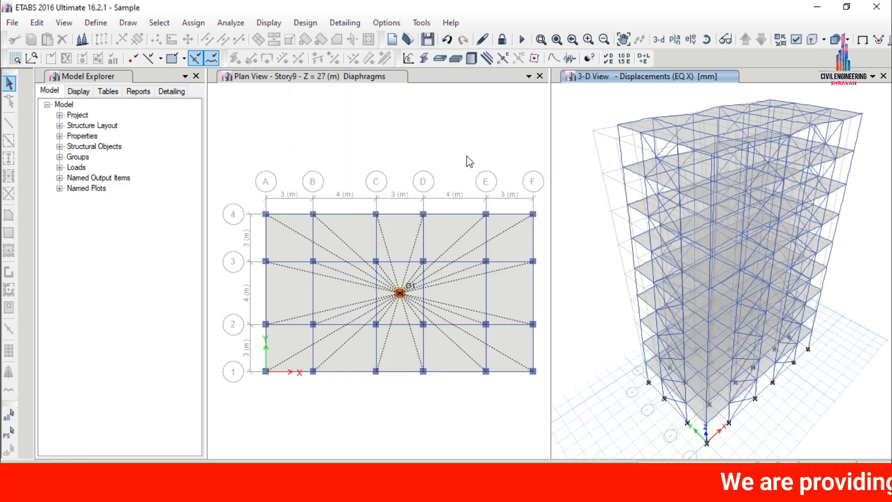
Look through the load cases and combinations for member force diagrams, and display the frames' Shear 2-2 diagram for the Dead case.
click(269, 23)
mouse_move(317, 101)
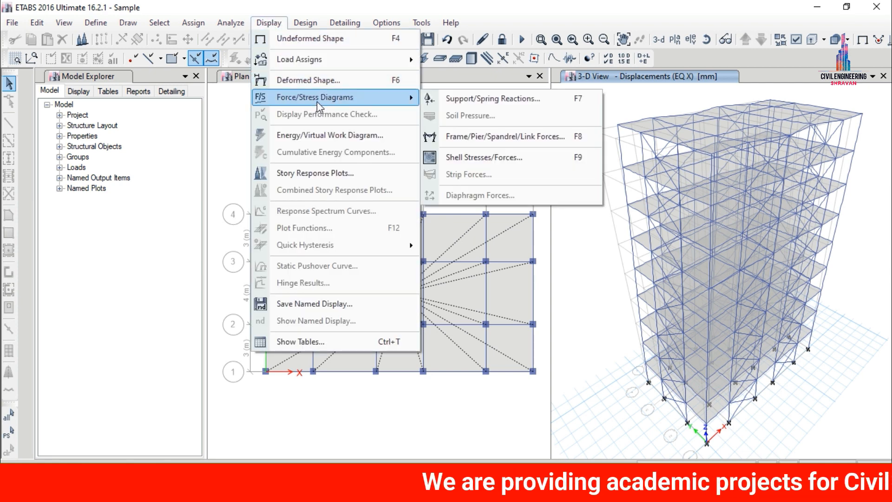
click(455, 135)
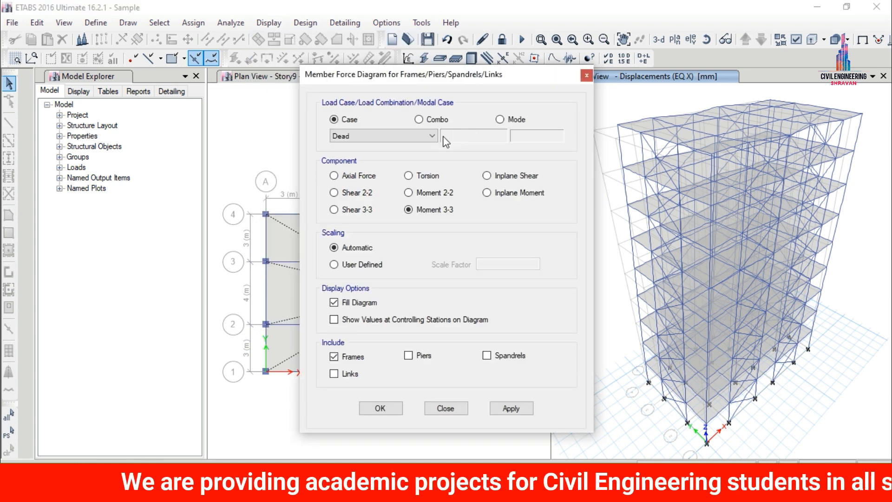
click(425, 138)
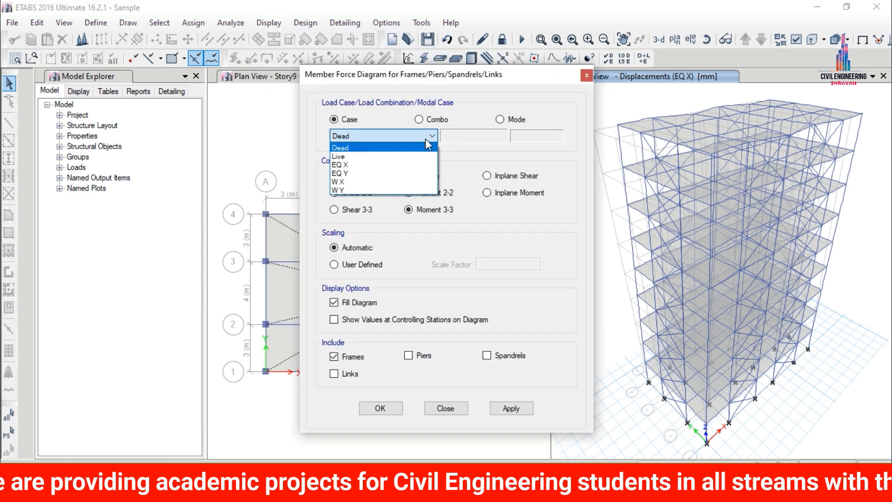
click(426, 138)
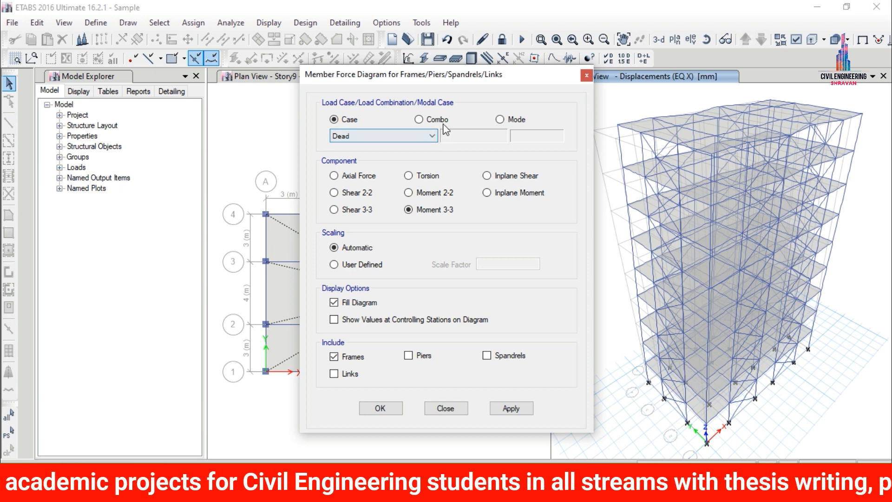
click(431, 119)
click(413, 139)
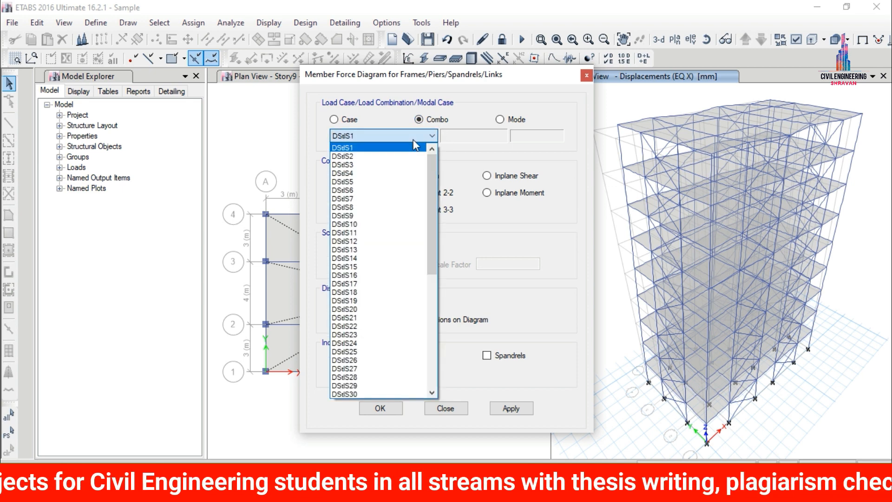
click(415, 147)
click(354, 122)
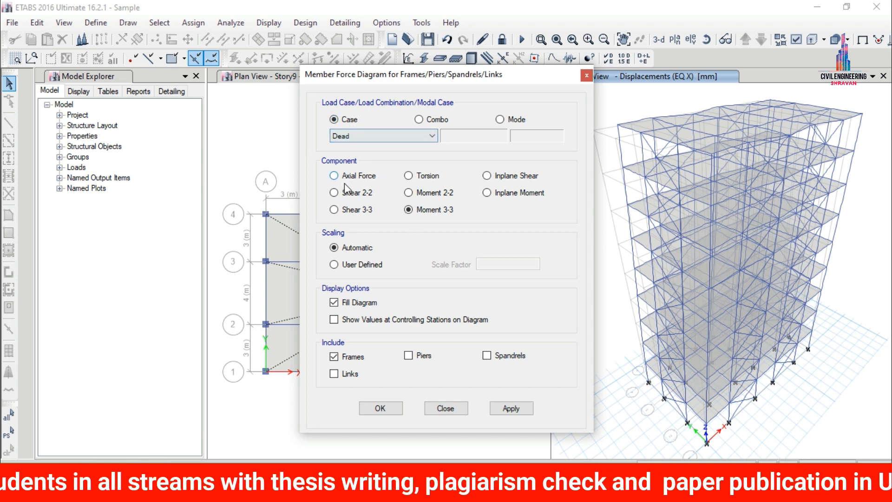
click(359, 193)
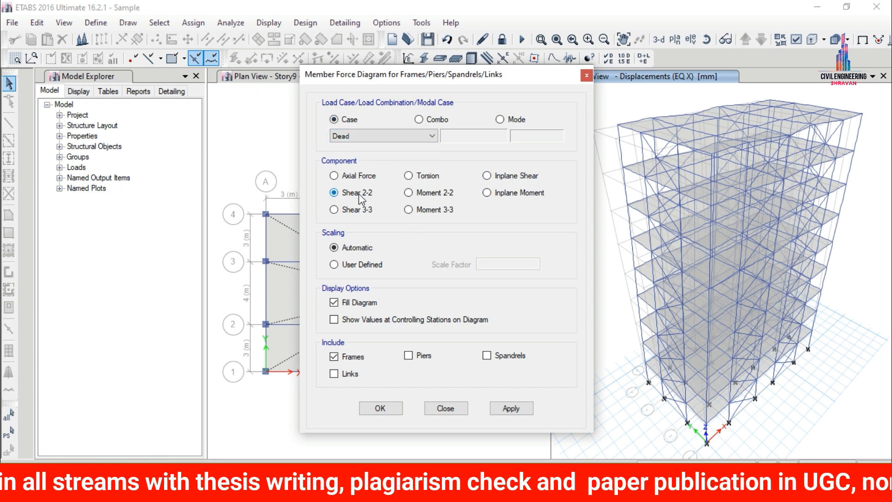
click(509, 410)
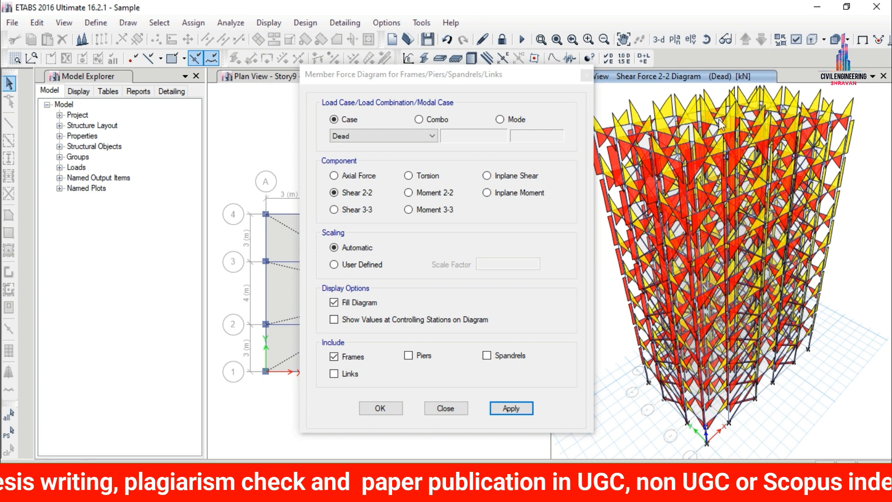
Display the frames' Moment 3-3 diagram and the Torsion diagram for the Dead case.
click(411, 210)
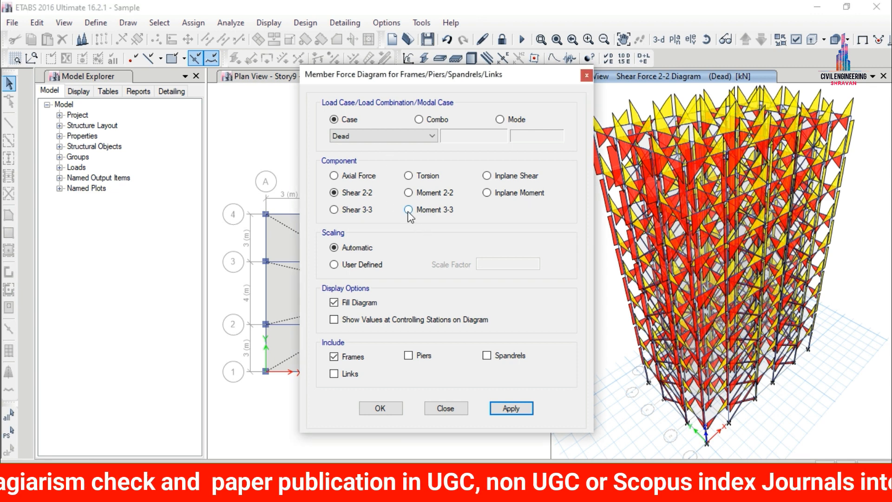
click(510, 408)
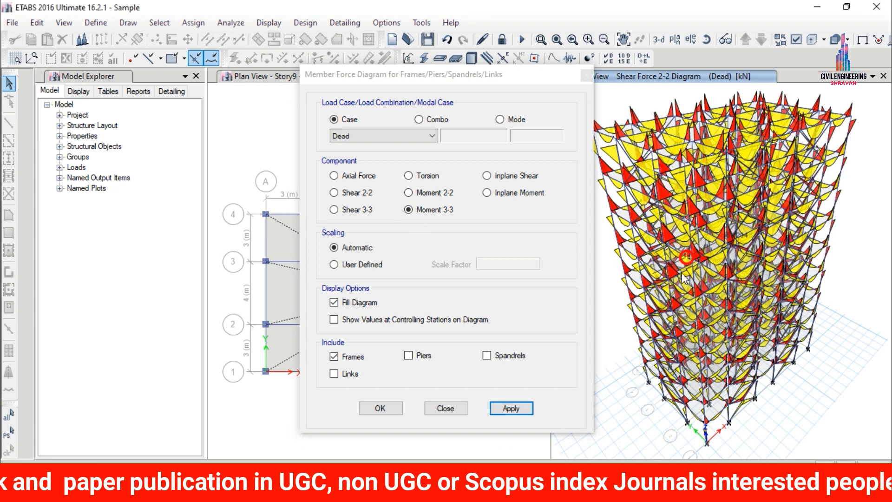
click(421, 177)
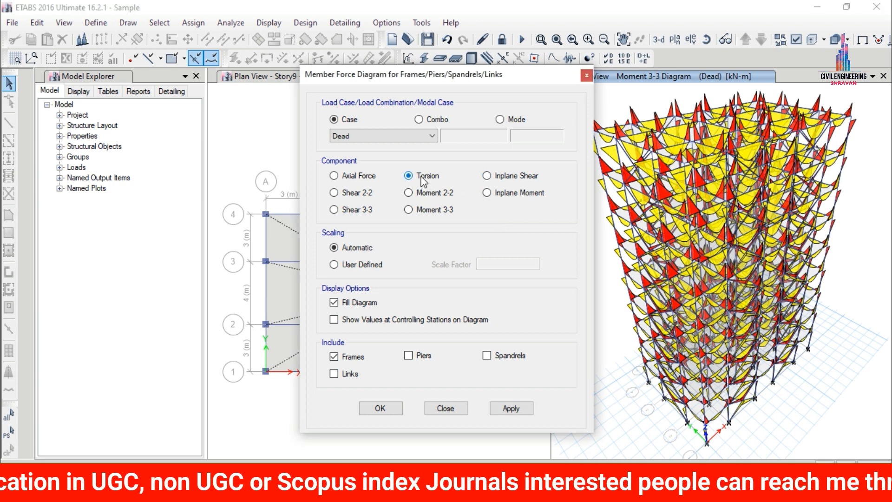
click(513, 409)
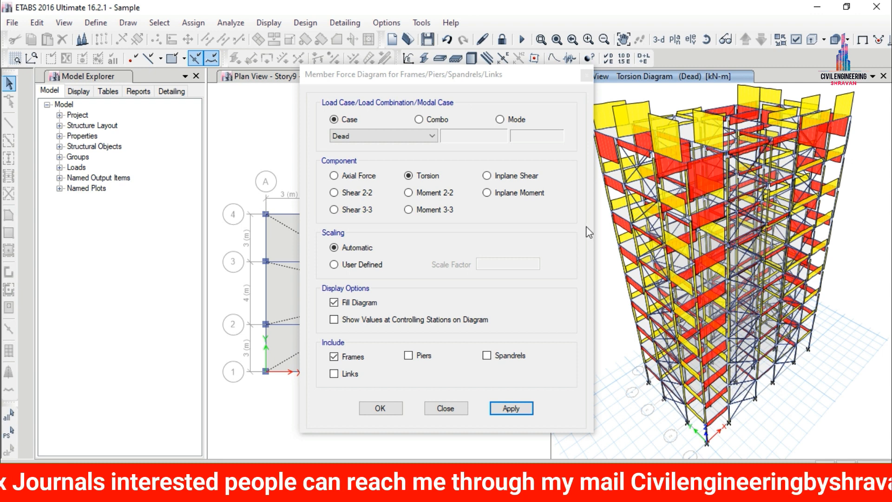
click(379, 408)
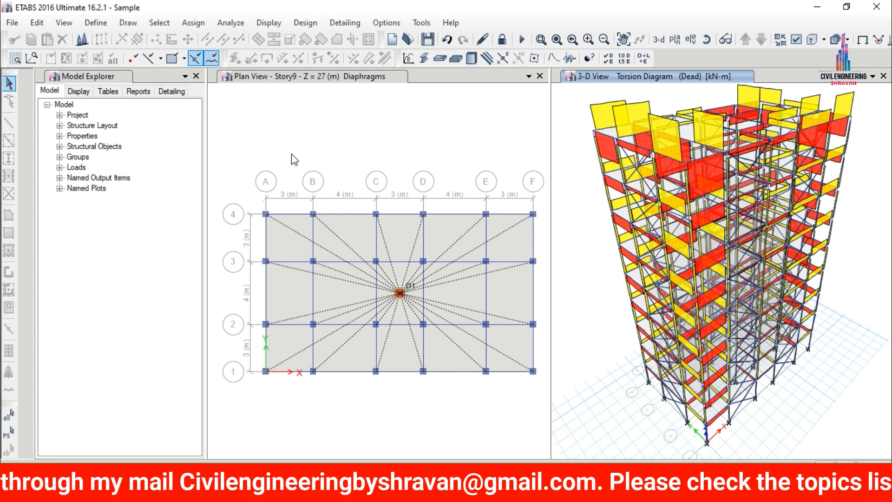
Review the concrete frame design preferences for IS 456:2000 and accept them unchanged.
click(300, 24)
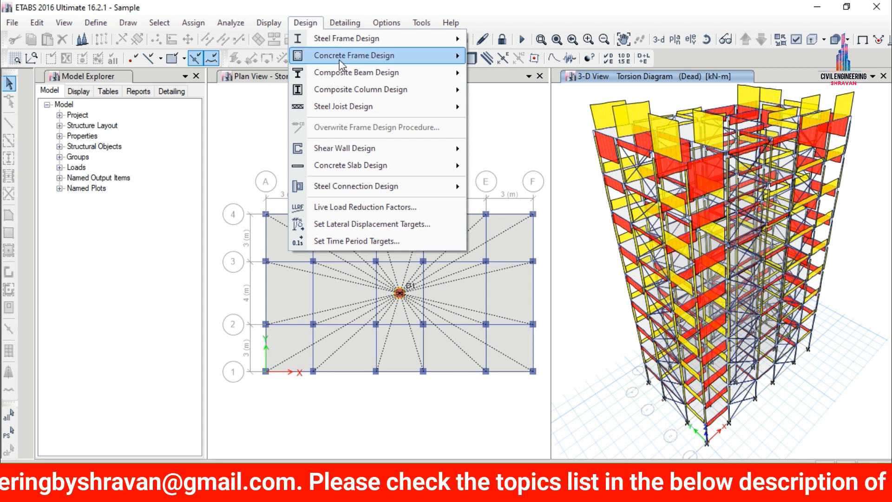
mouse_move(339, 59)
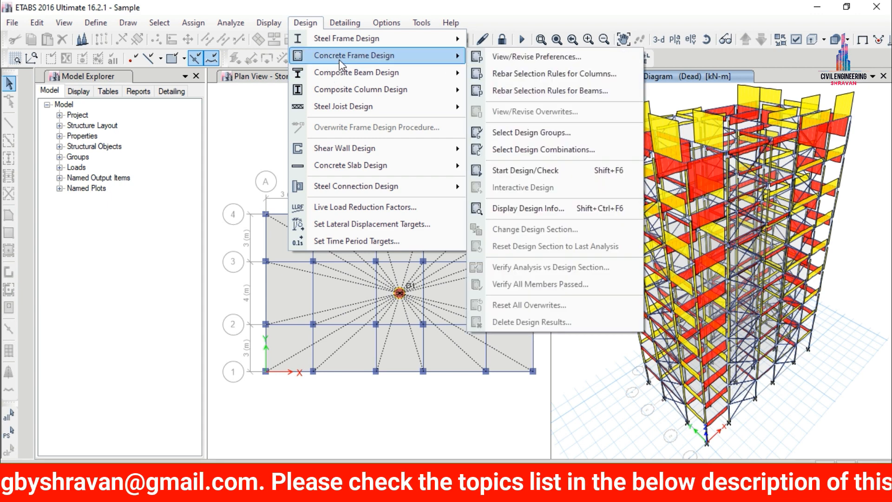
click(530, 62)
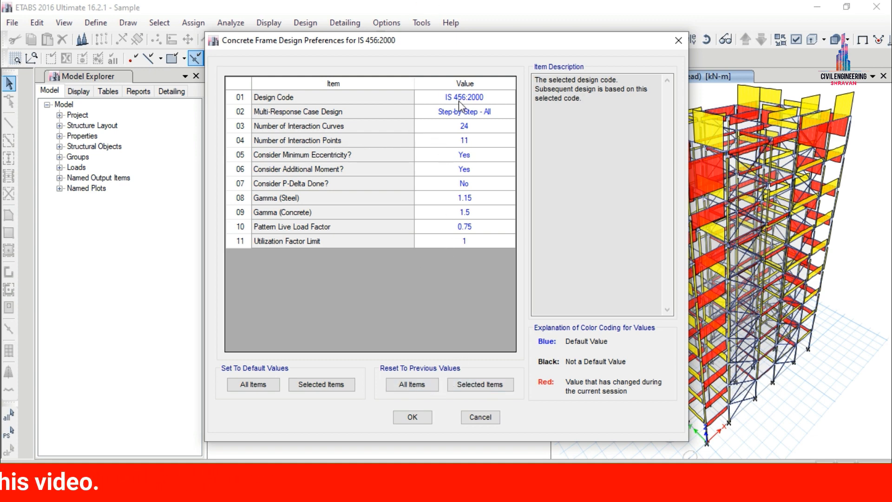
click(413, 416)
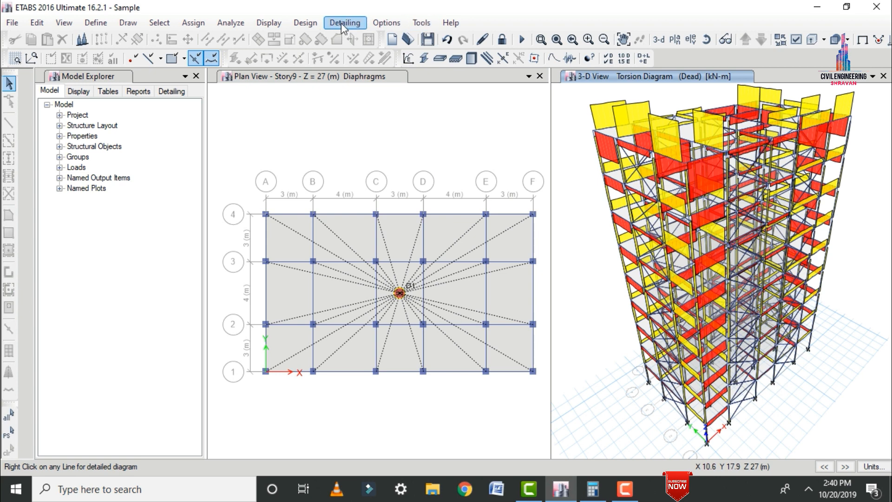
In the column rebar selection rules, set the seismic longitudinal bars to smallest size 16 and largest size 20.
click(305, 22)
mouse_move(332, 56)
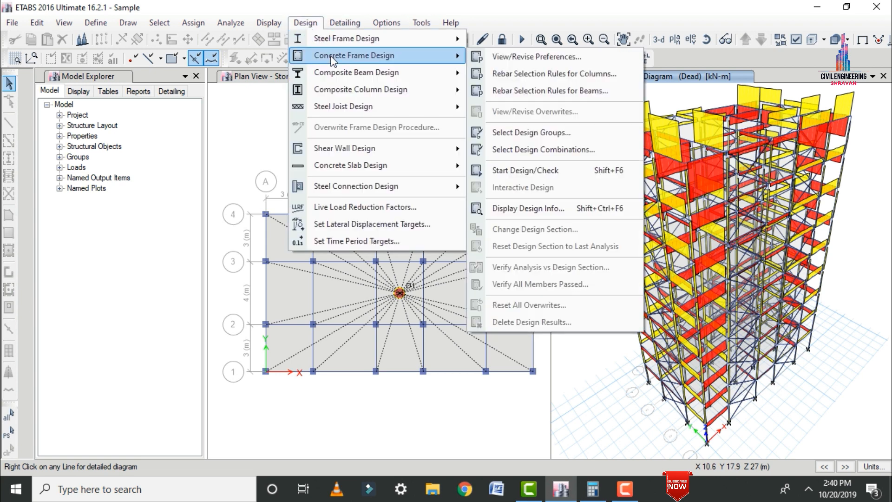
click(563, 77)
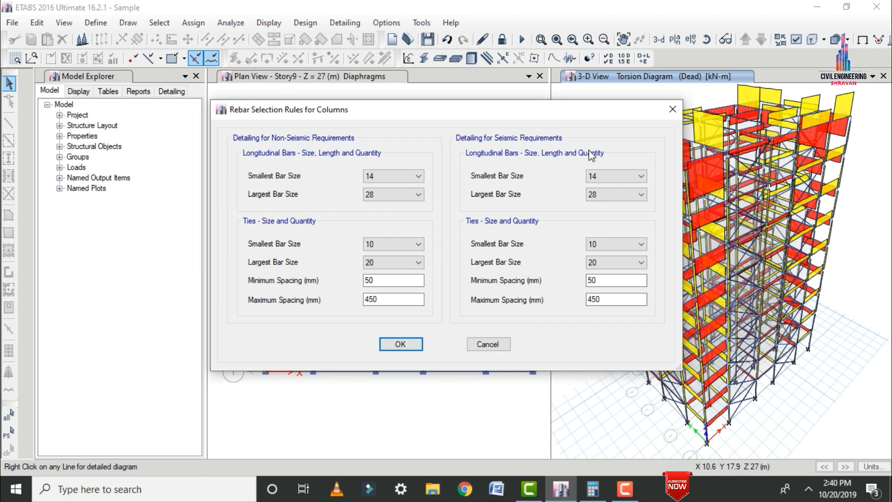
click(594, 175)
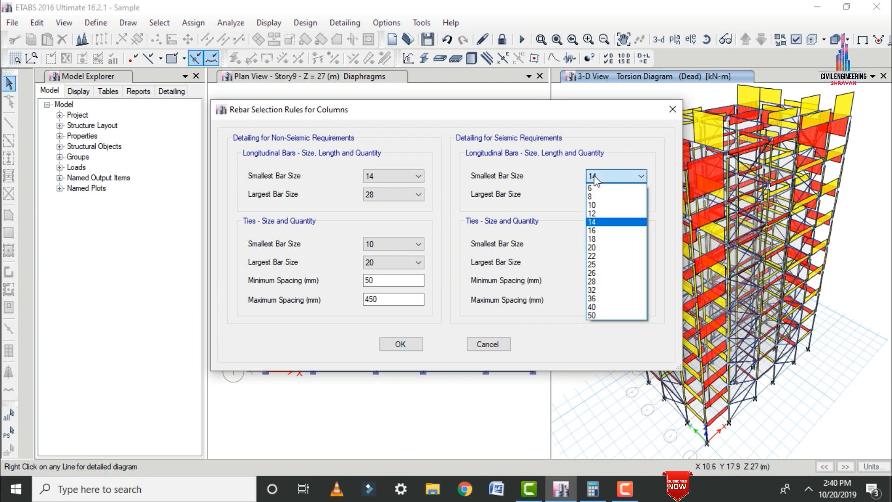
click(603, 230)
click(604, 194)
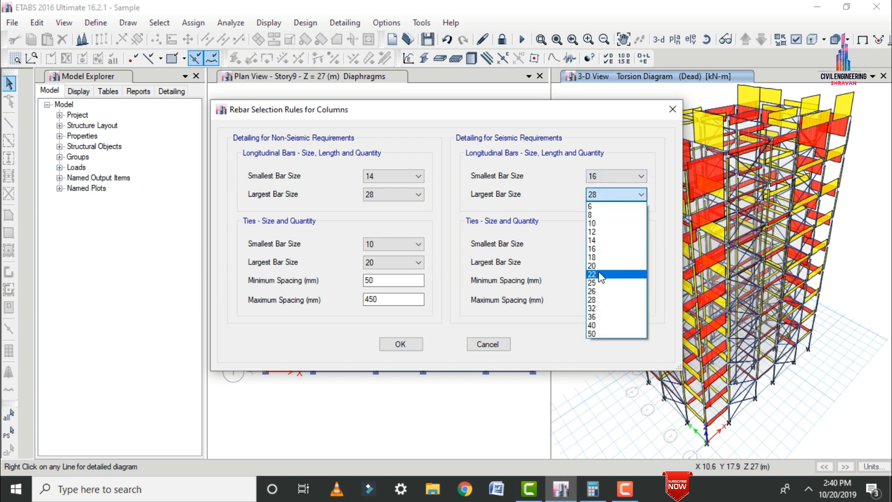
click(596, 266)
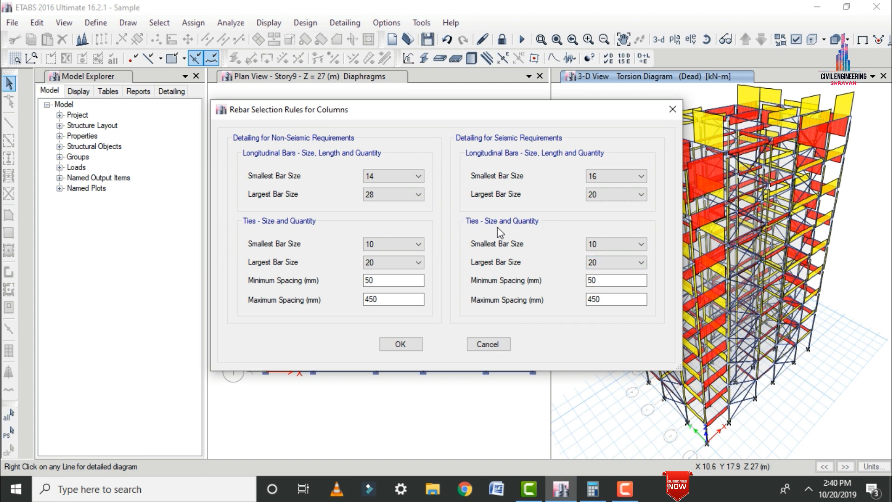
Set the columns' seismic ties to smallest bar size 12 and largest bar size 16, and accept the column rules.
click(606, 245)
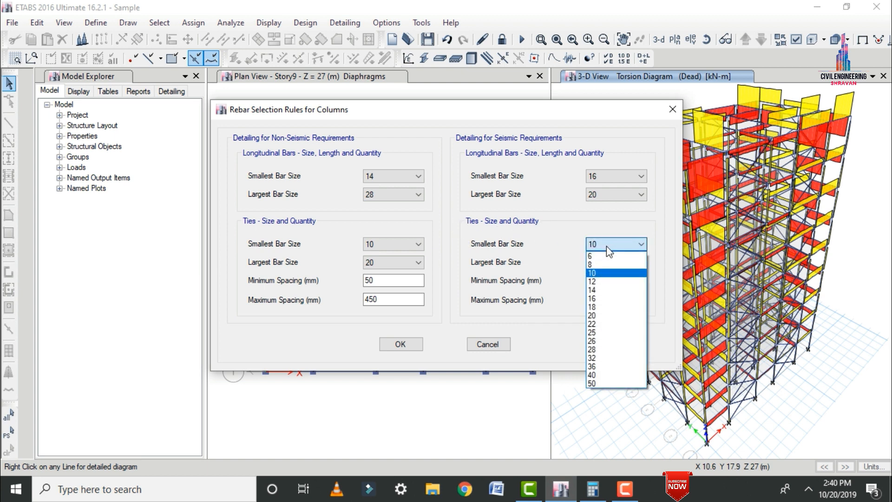
click(597, 282)
click(606, 263)
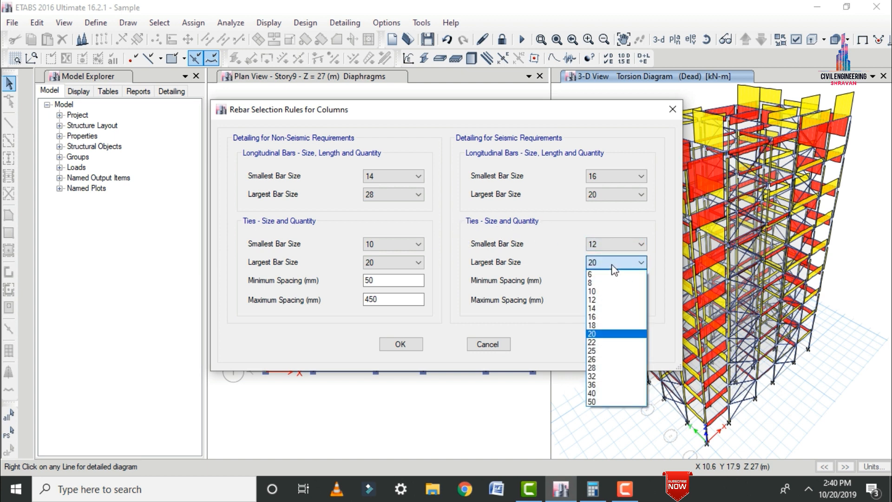
click(600, 318)
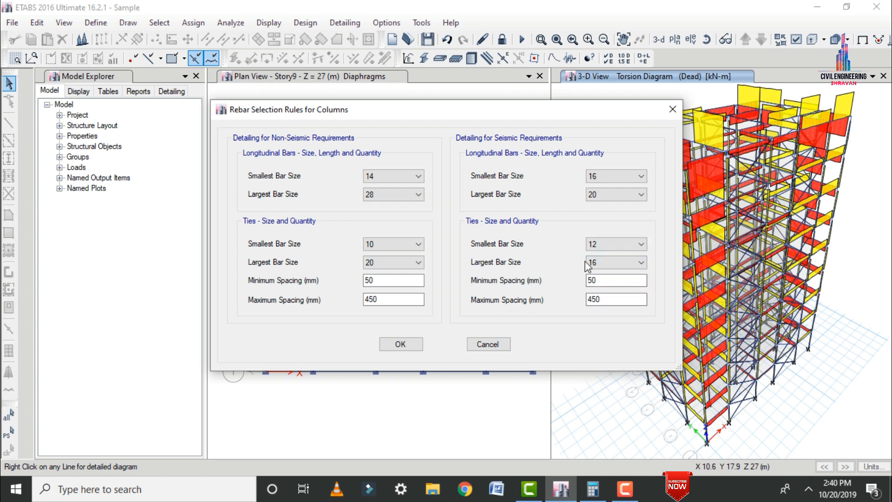
click(411, 342)
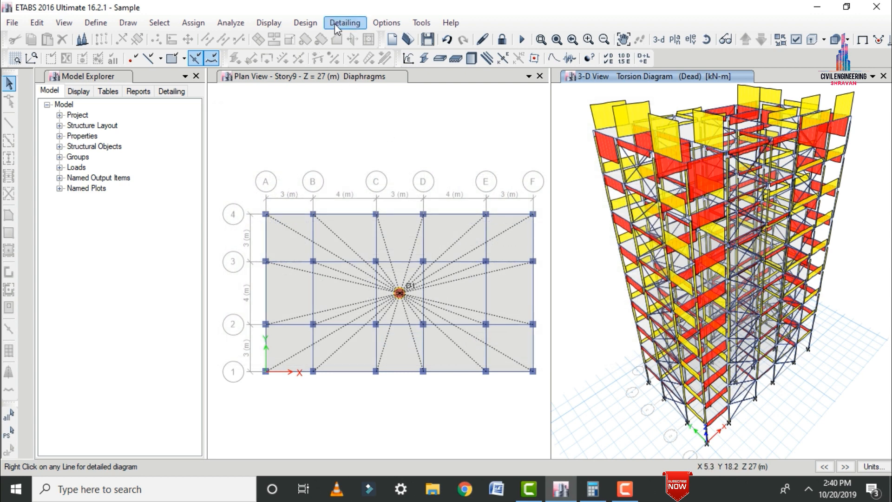
In the beam rebar selection rules, set the seismic top and bottom longitudinal bars to smallest size 16 and largest size 25.
click(301, 21)
mouse_move(323, 57)
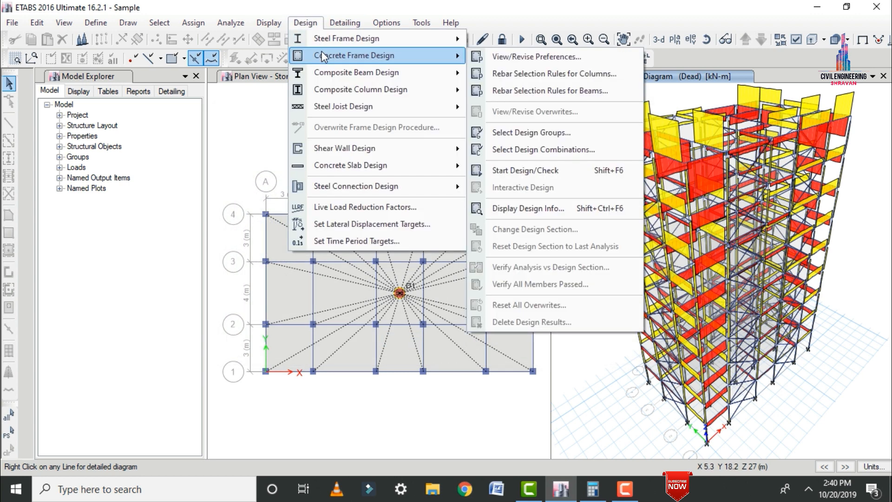
click(520, 91)
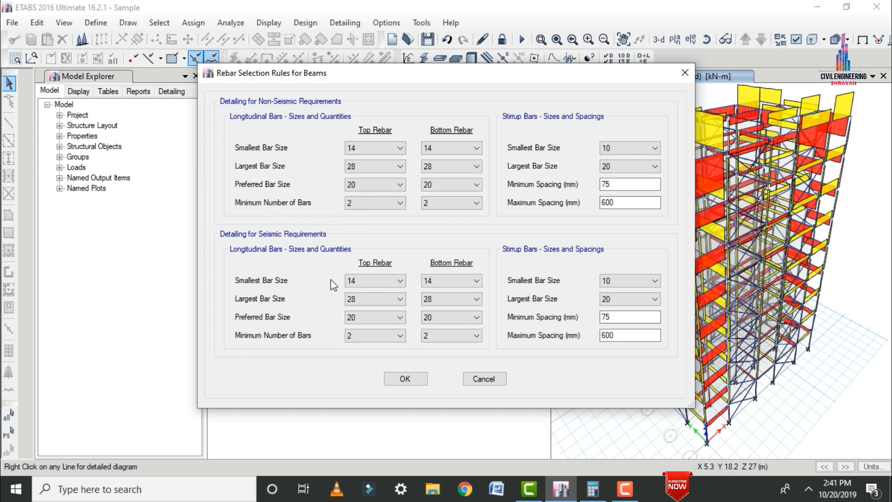
click(361, 281)
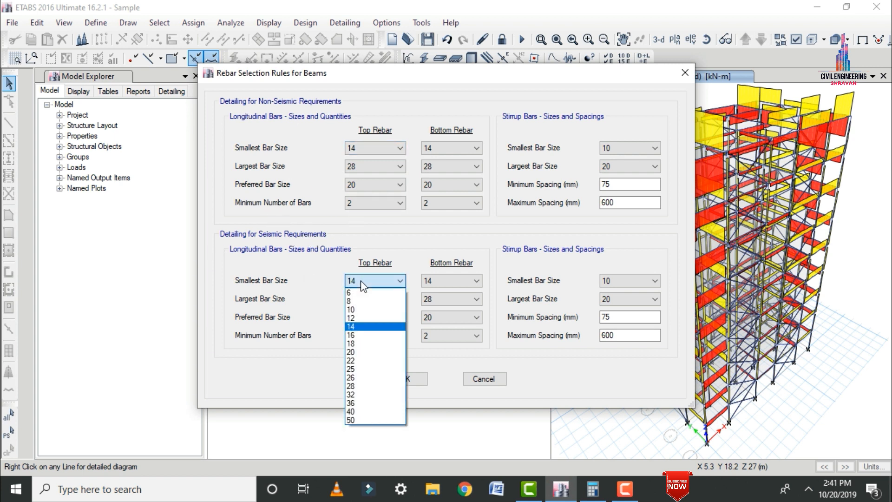
click(351, 335)
click(461, 281)
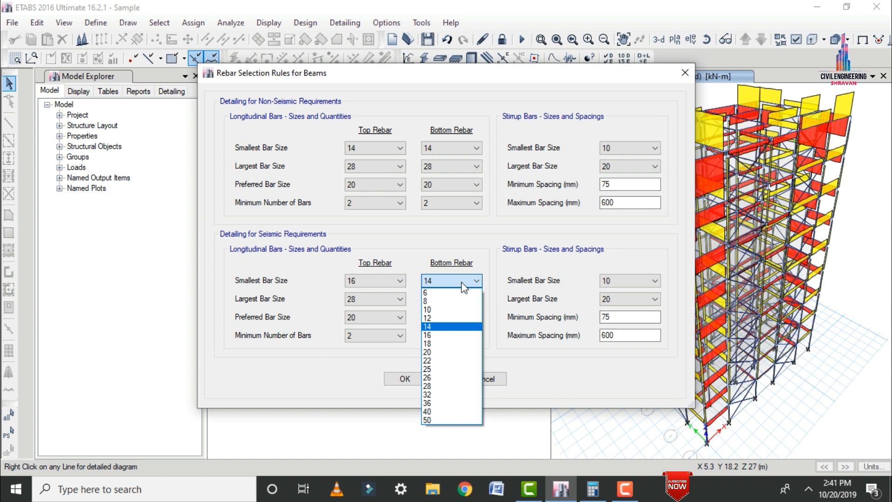
click(431, 336)
click(372, 300)
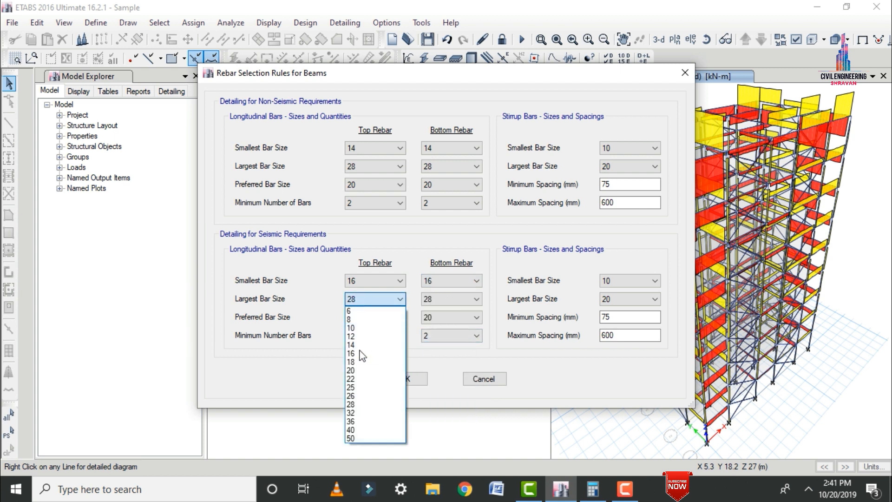
click(352, 387)
click(436, 299)
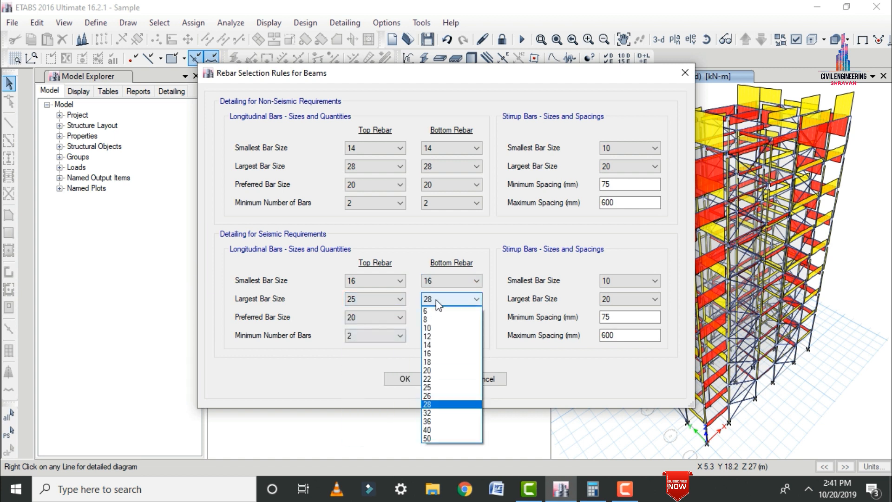
click(429, 387)
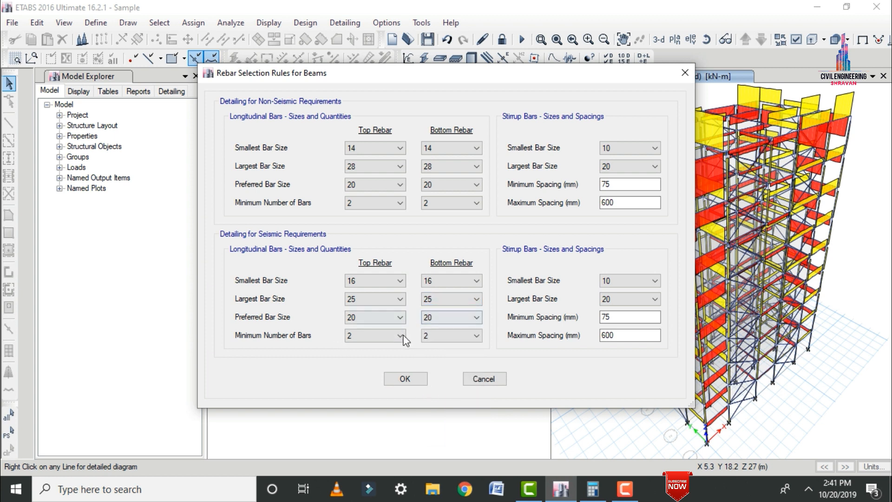
Set the minimum number of seismic longitudinal bars in the beams to 5 for both top and bottom rebar.
click(384, 342)
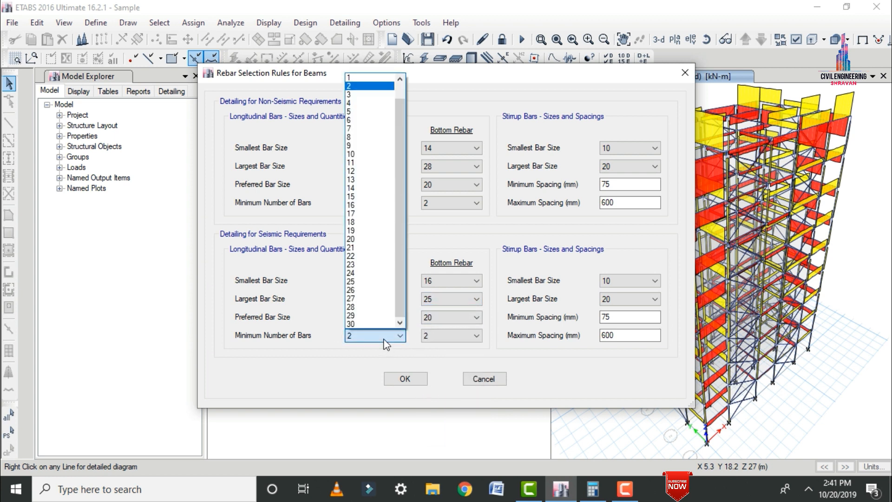
click(355, 112)
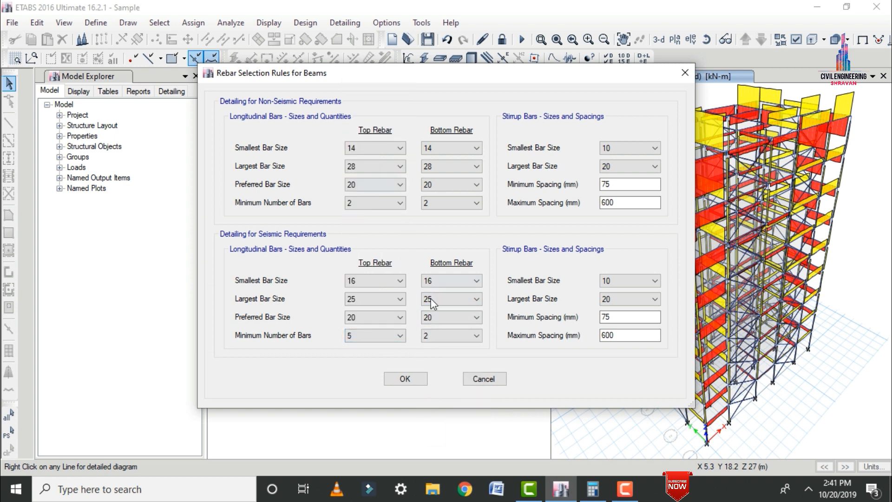
click(433, 336)
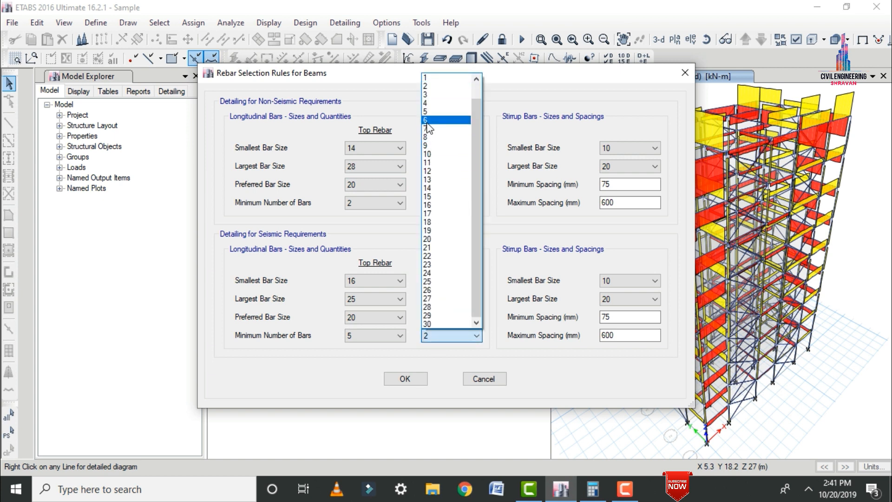
click(429, 149)
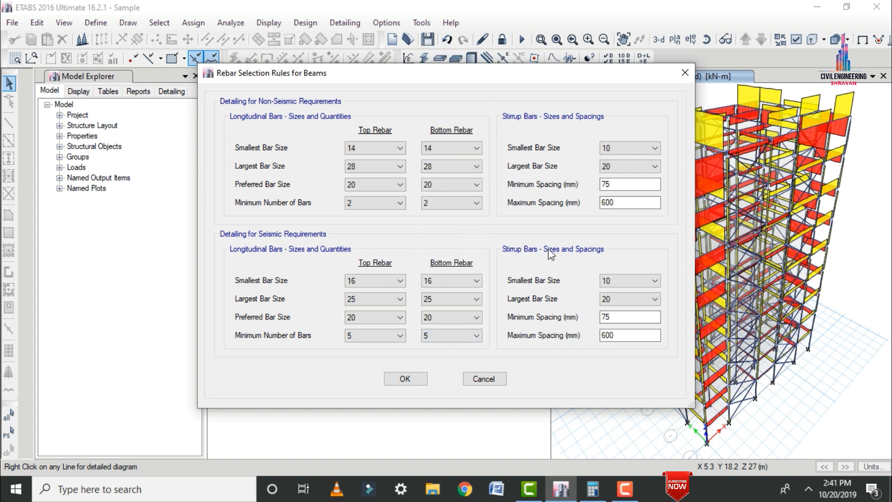
Set the smallest seismic stirrup bar size for beams to 12 and accept the beam rebar rules.
click(611, 280)
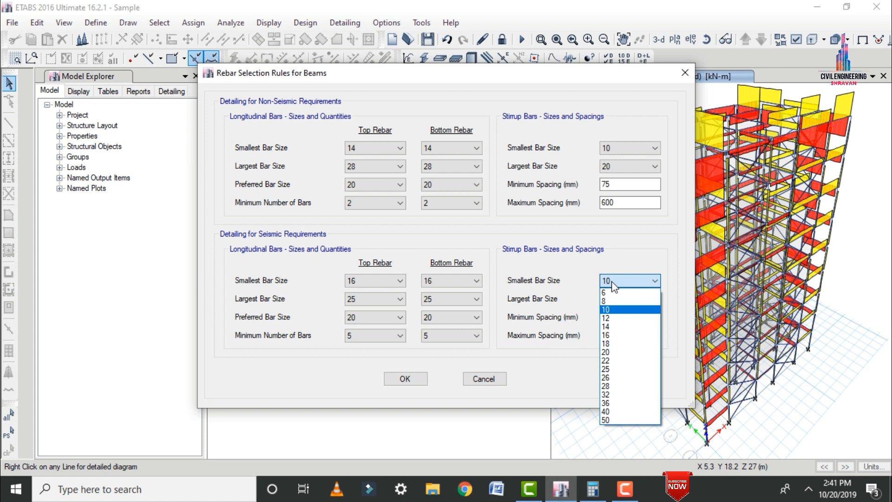
click(617, 317)
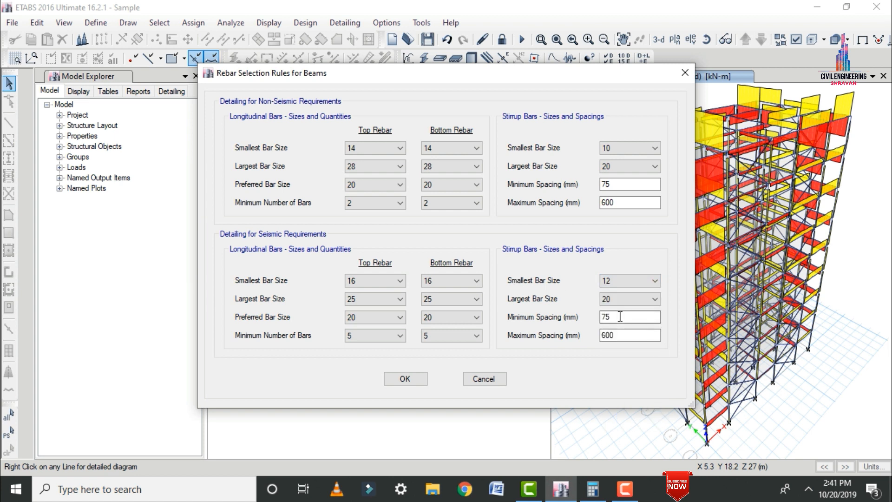
click(608, 299)
click(405, 378)
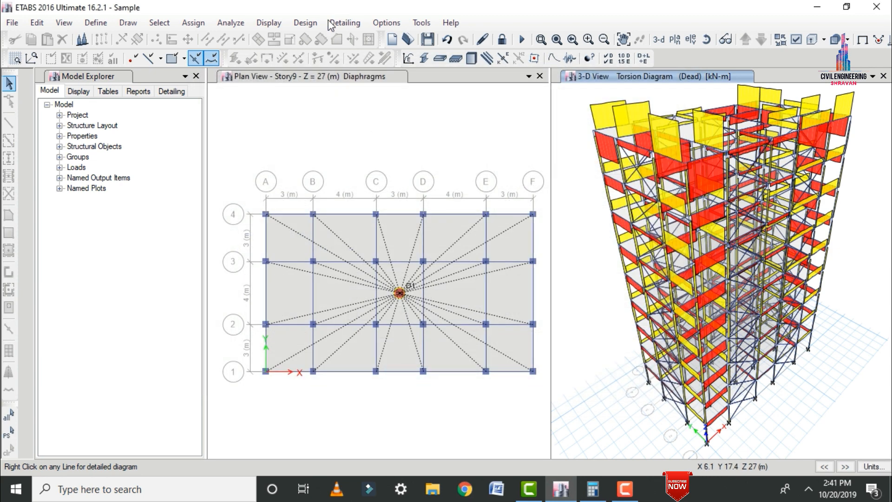
Run the concrete frame design check on the building.
click(296, 24)
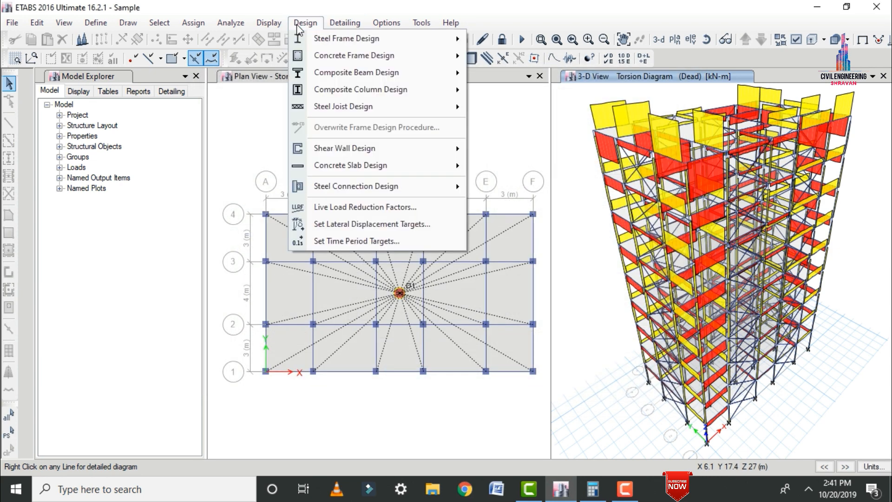
mouse_move(323, 53)
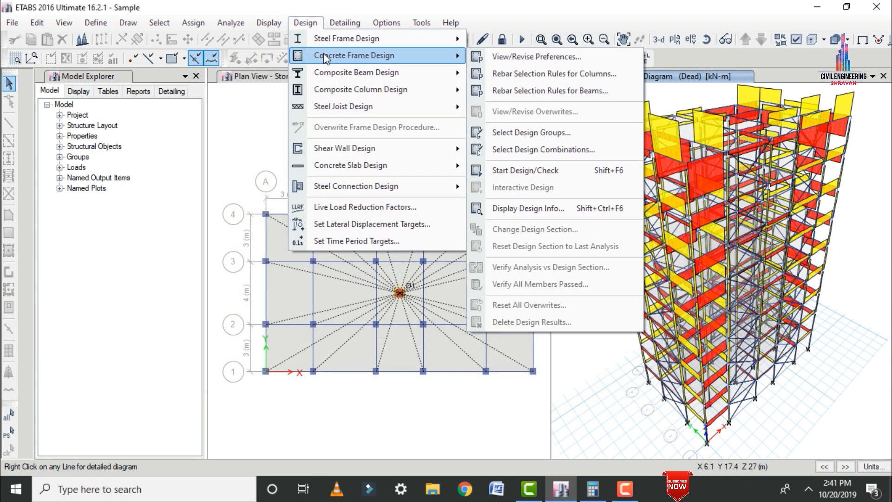
click(532, 172)
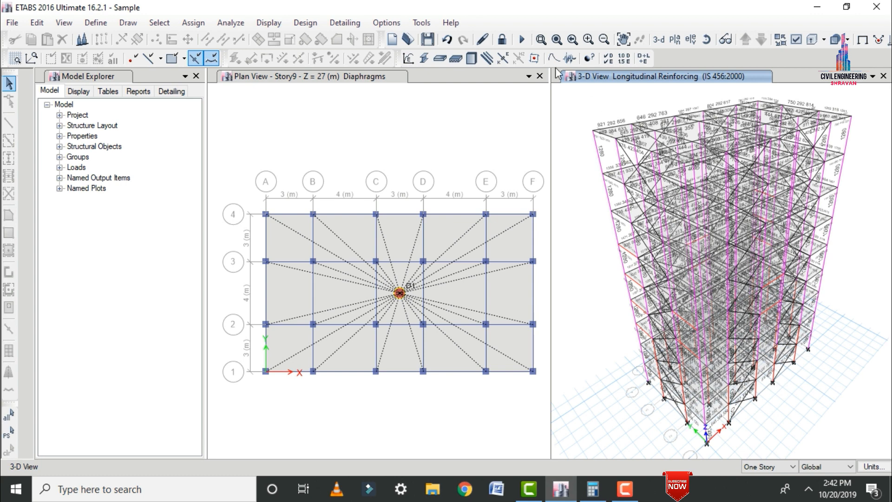
Display the Shear Reinforcing design output of the concrete frames in the 3-D view.
click(305, 23)
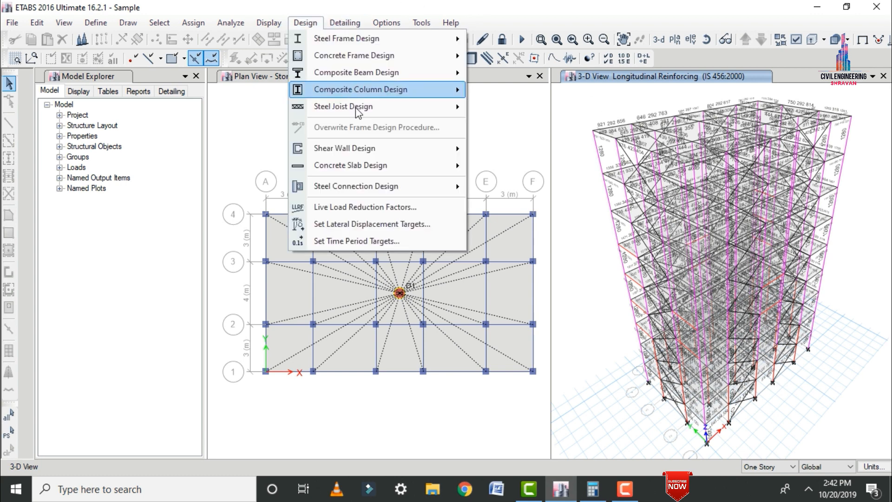
mouse_move(348, 56)
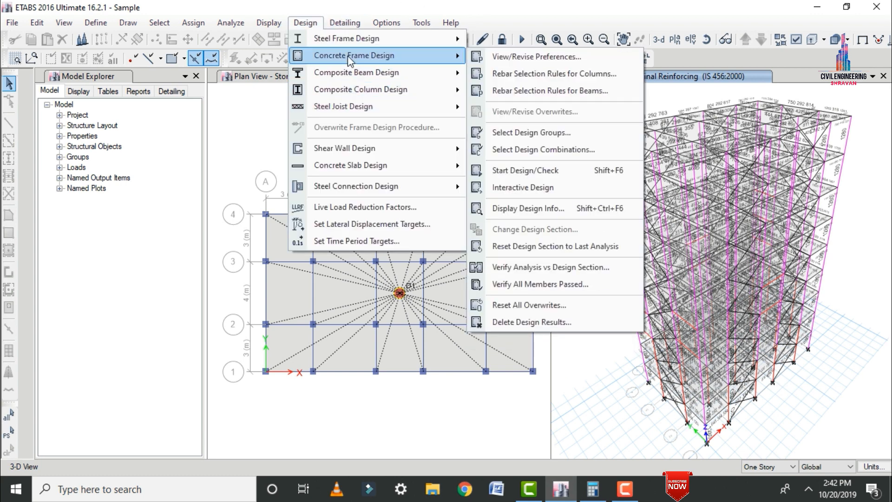
click(554, 210)
click(499, 235)
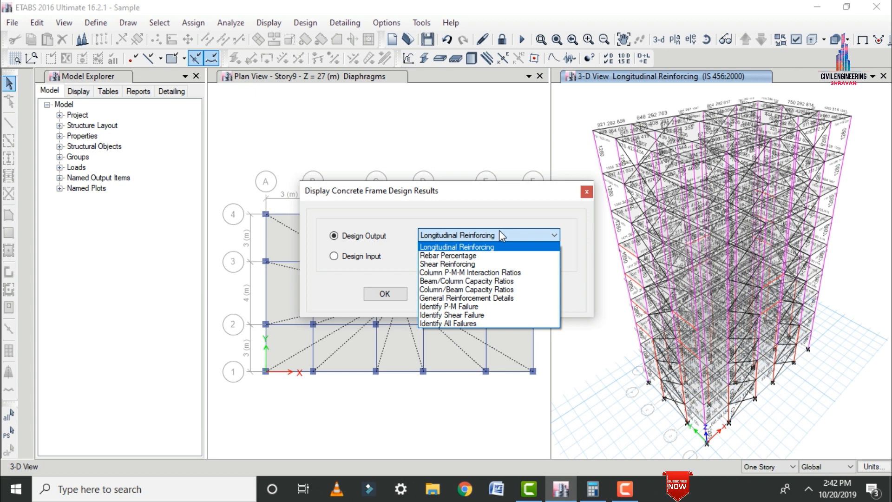
click(462, 264)
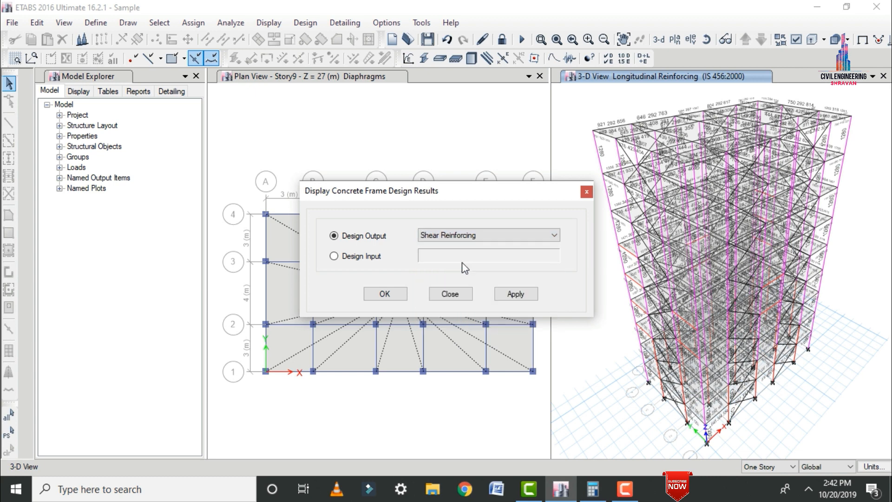
click(507, 291)
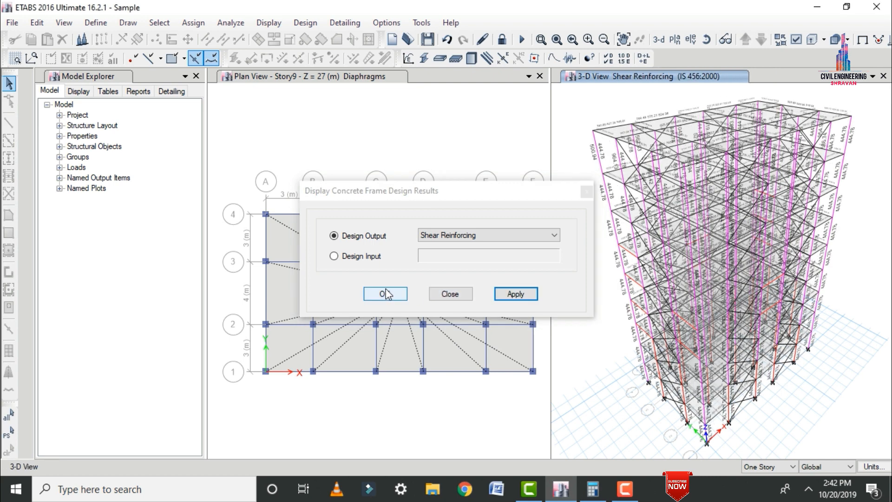
Accept the shear reinforcing display and set the force unit in the detailing preferences to Kilonewton.
click(384, 294)
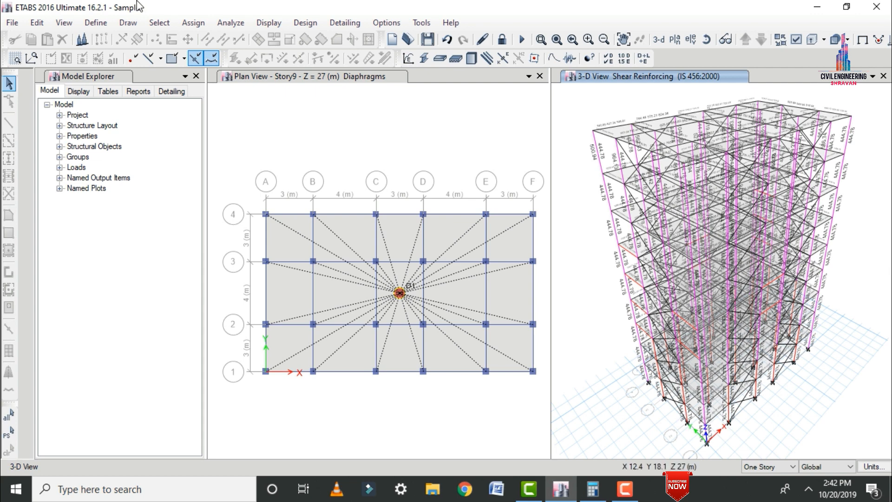
click(330, 23)
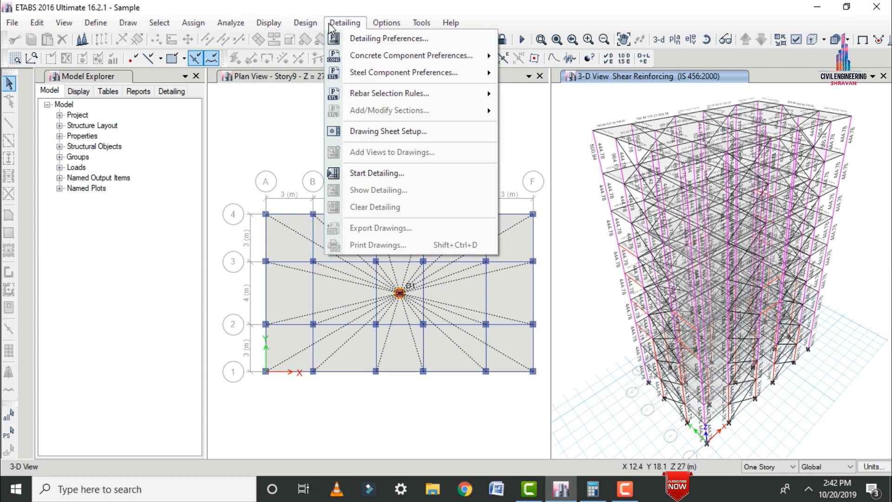
click(364, 38)
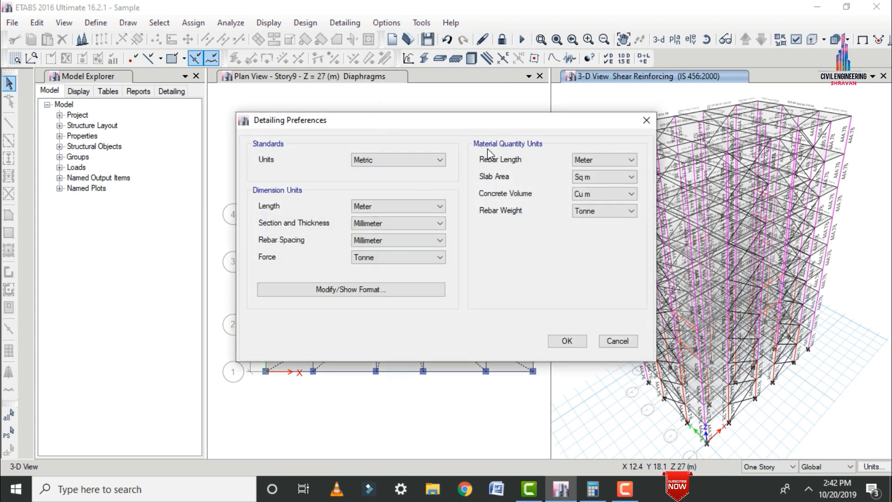
click(392, 159)
click(393, 160)
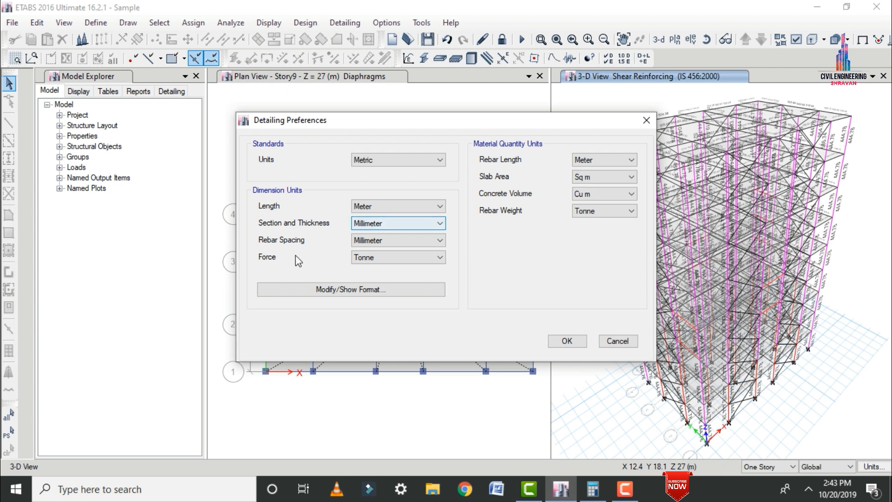
click(361, 259)
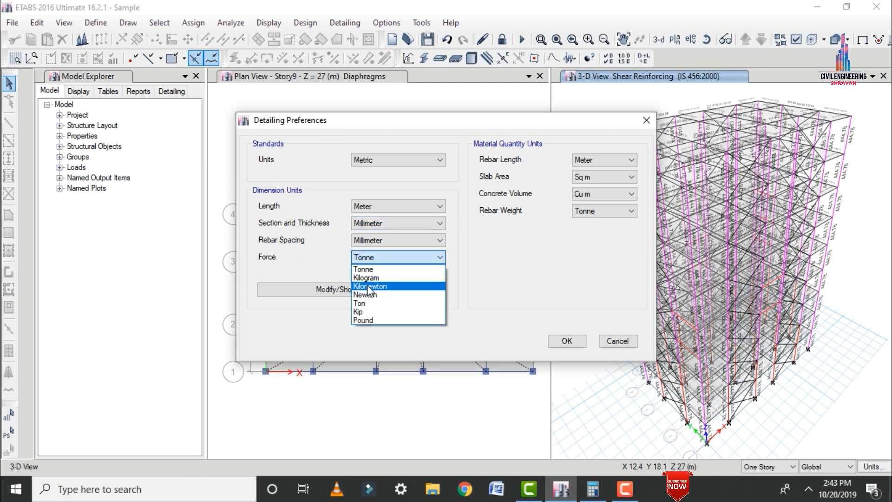
click(368, 284)
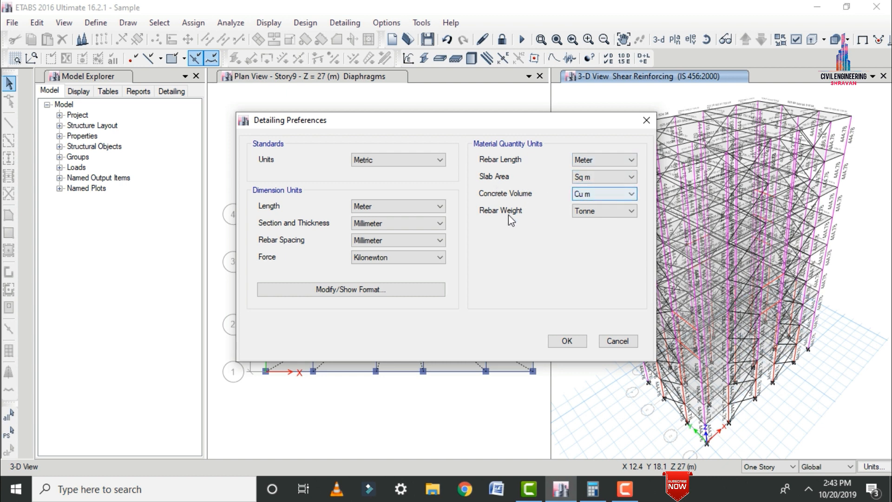
Set the rebar weight unit for material quantities to Ton and accept the detailing preferences.
click(592, 213)
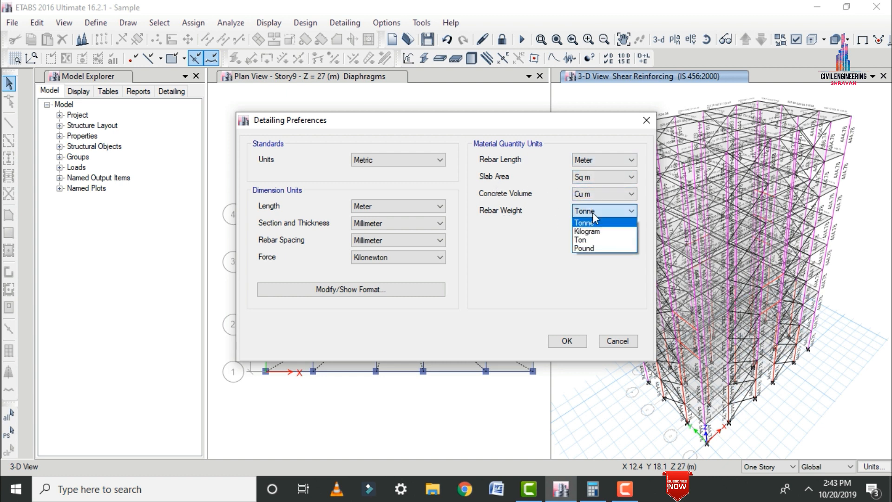
click(592, 213)
click(596, 210)
click(586, 240)
click(568, 341)
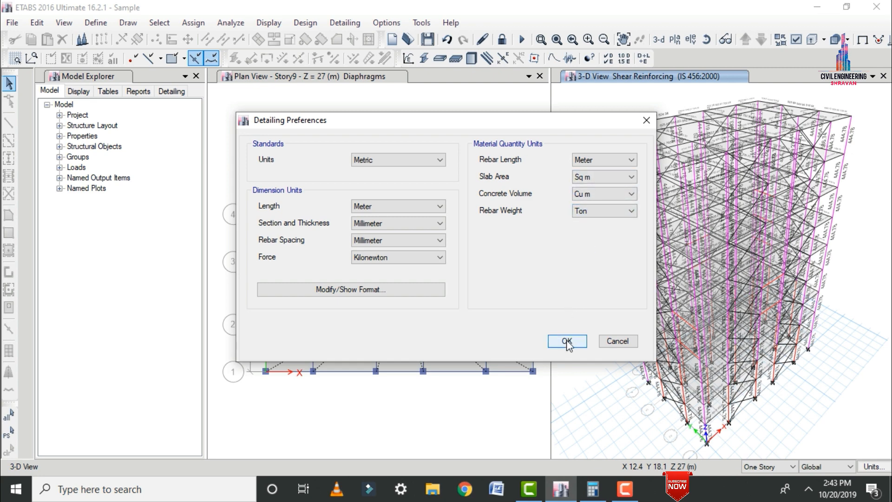
Run the detailing of the building and list the standard details among the drawing sheet component views.
click(342, 23)
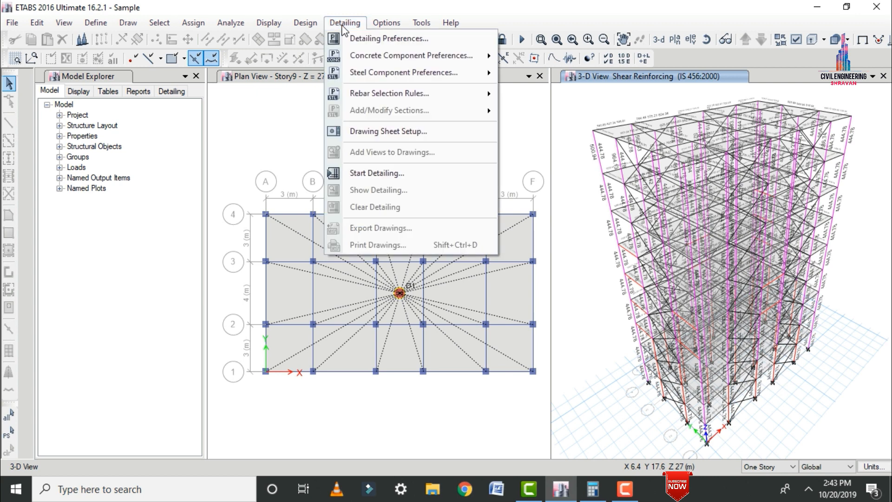
click(366, 170)
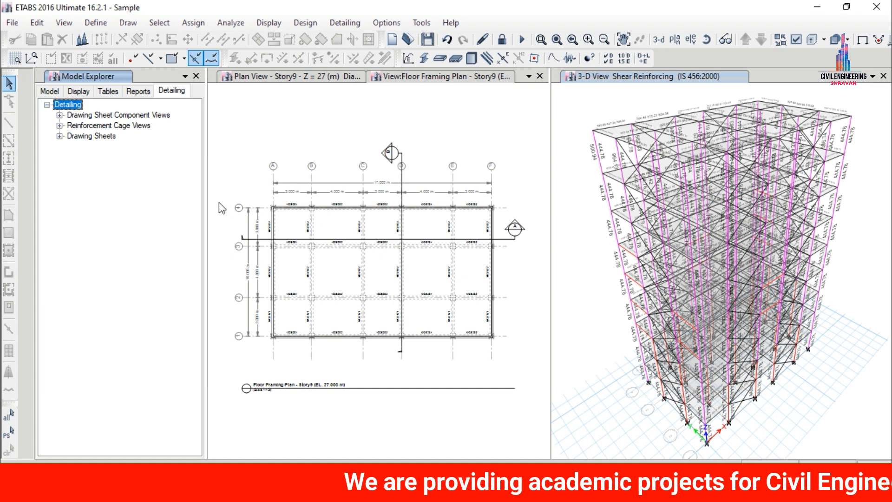
click(59, 115)
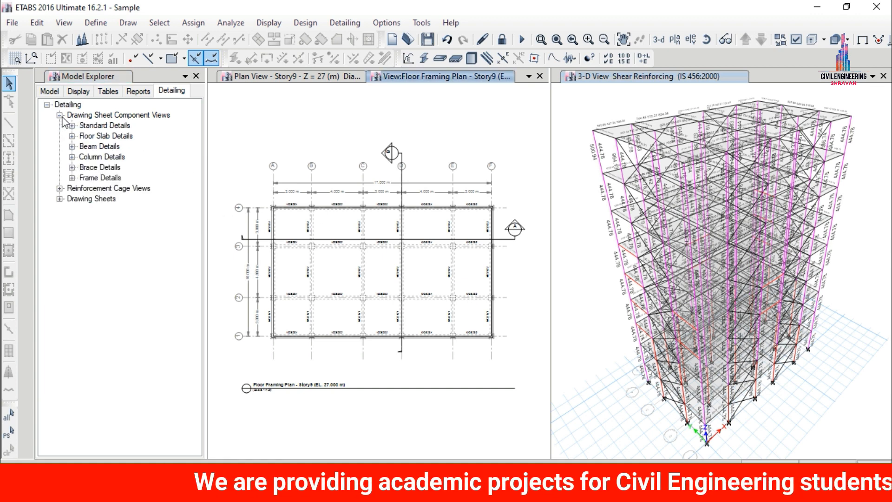
click(72, 126)
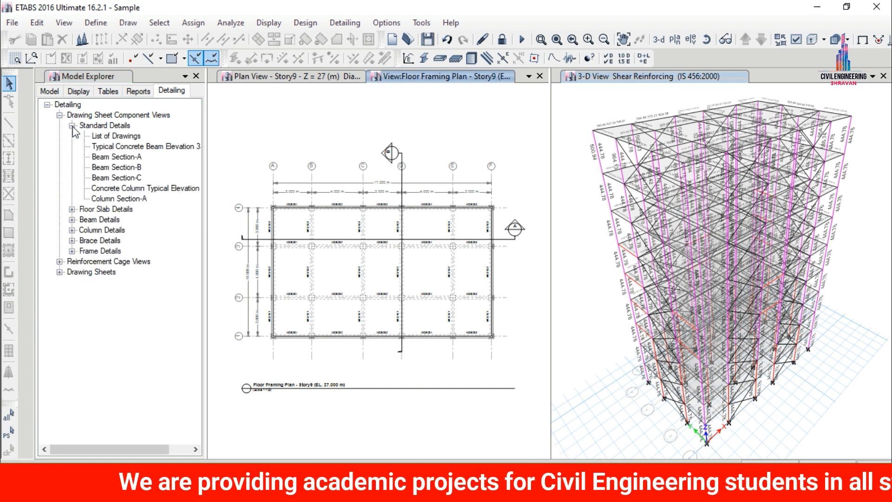
View the standard details for Beam Sections A, B and C, the typical concrete column elevation and Column Section-A.
click(122, 135)
click(125, 158)
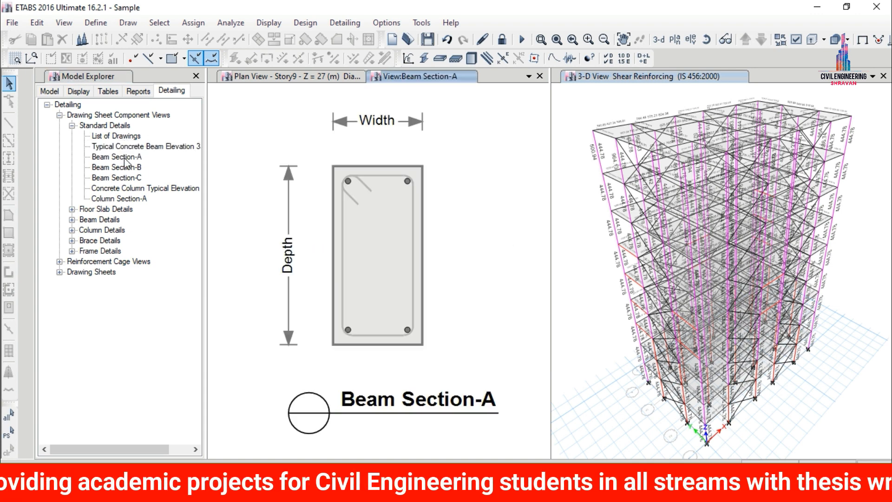
click(129, 167)
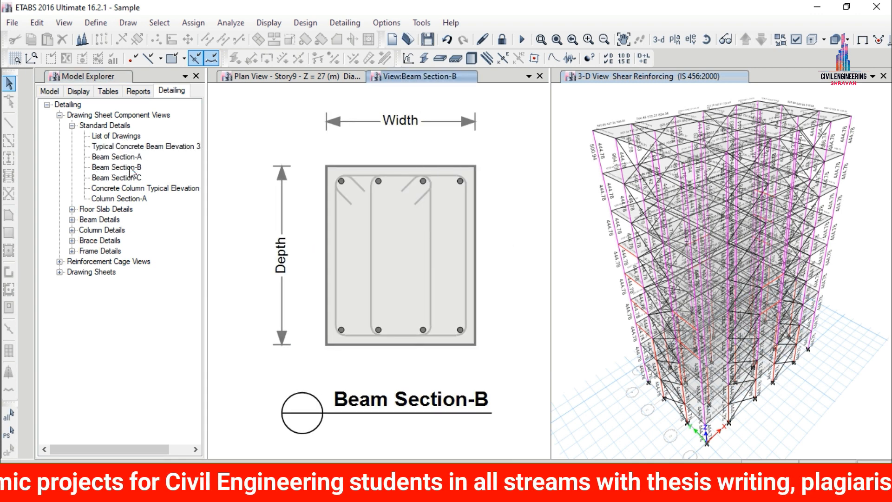
click(132, 177)
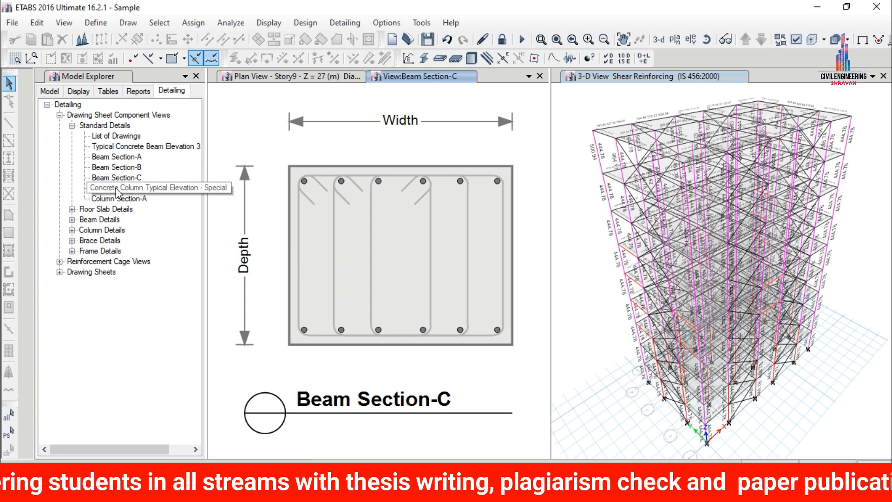
click(115, 189)
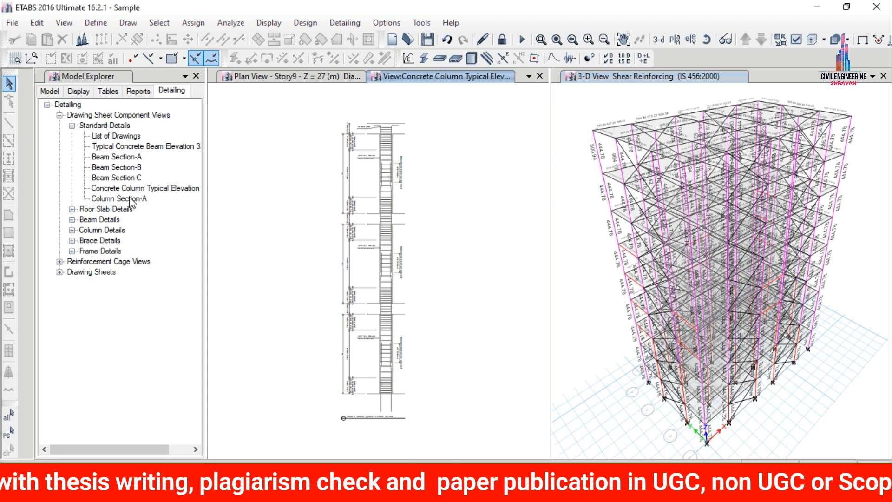
click(130, 200)
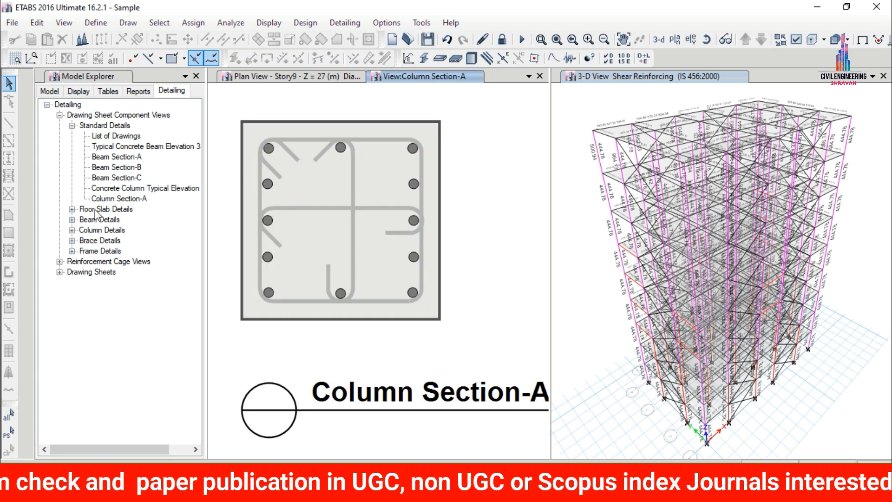
View the Story9 floor slab details, including its sections and the floor framing plan.
click(72, 210)
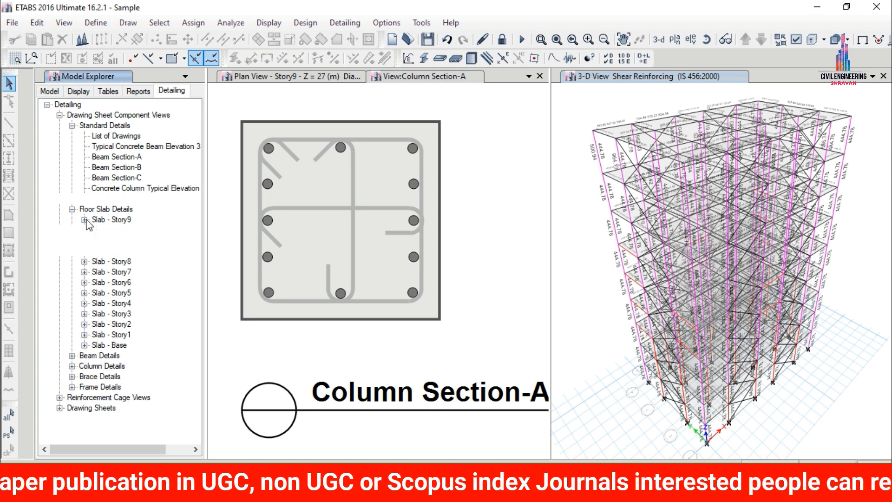
click(84, 220)
double_click(140, 240)
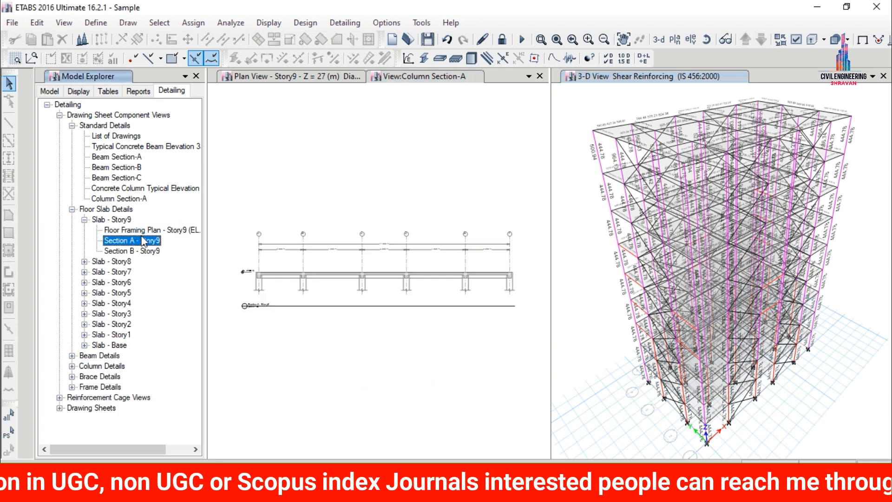
click(148, 252)
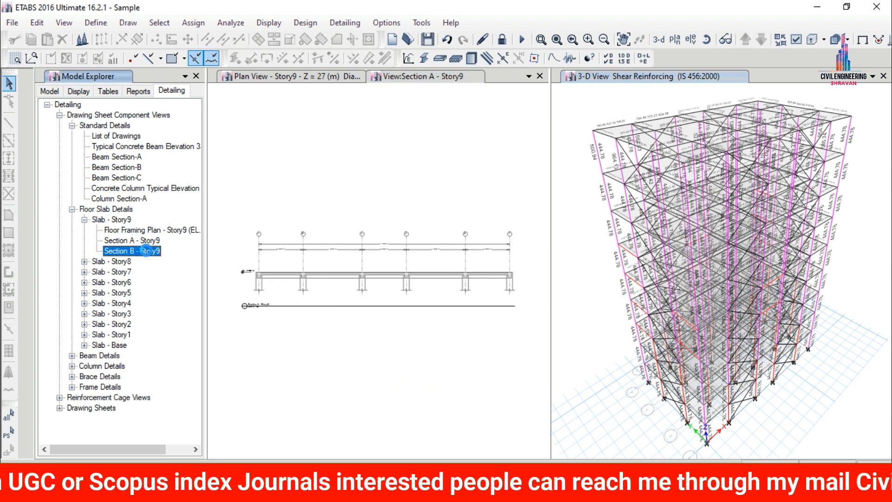
double_click(135, 230)
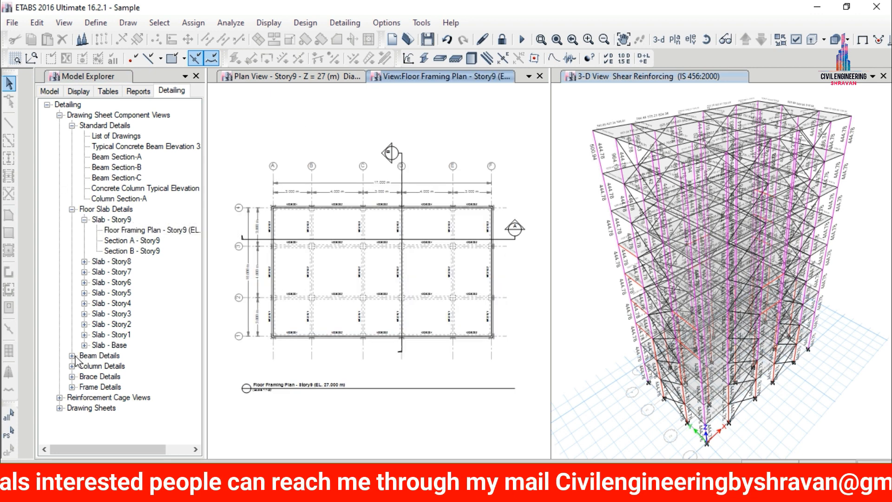
Open the first Concrete Beam Rebar Table from the concrete beam schedules and tables.
click(72, 355)
click(84, 366)
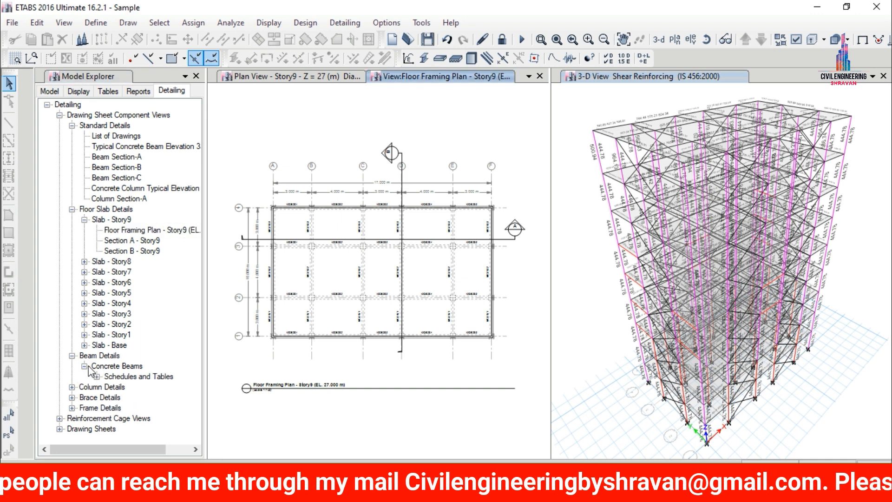
click(97, 377)
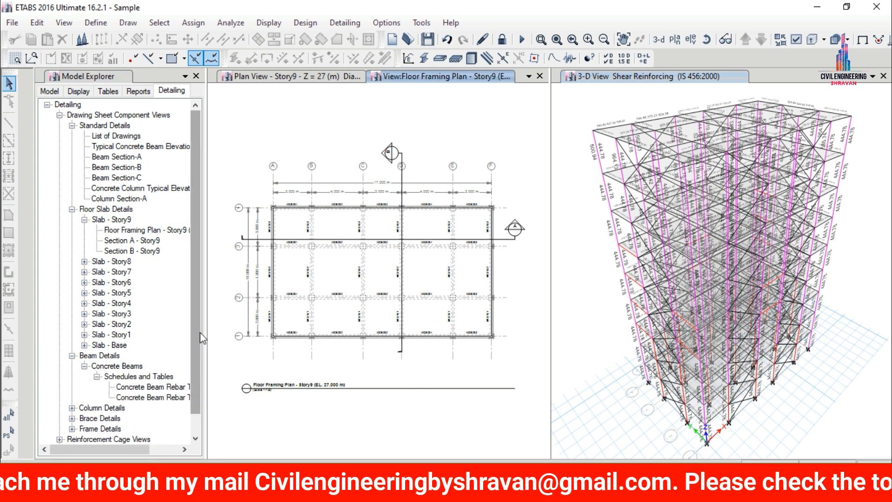
drag(200, 333, 200, 397)
click(166, 368)
double_click(165, 367)
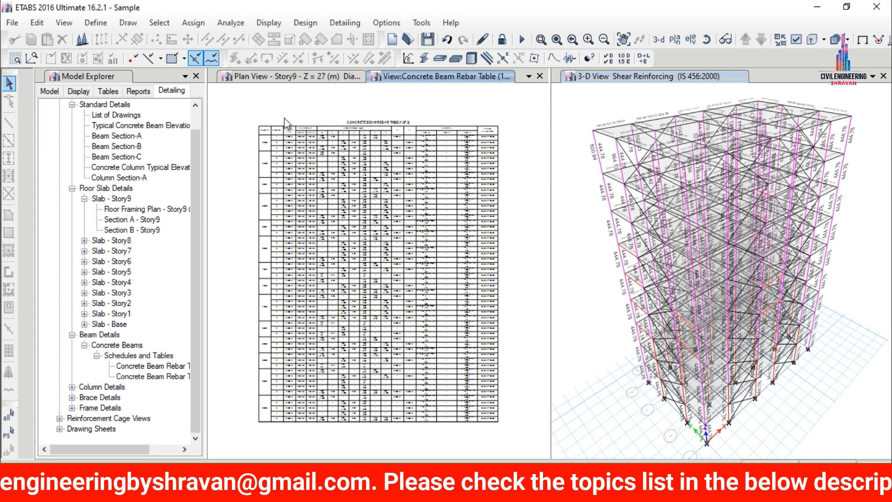
Examine the section sizes and longitudinal bars of each beam span in the concrete beam rebar table.
scroll(284, 123, up, 2)
scroll(243, 164, up, 3)
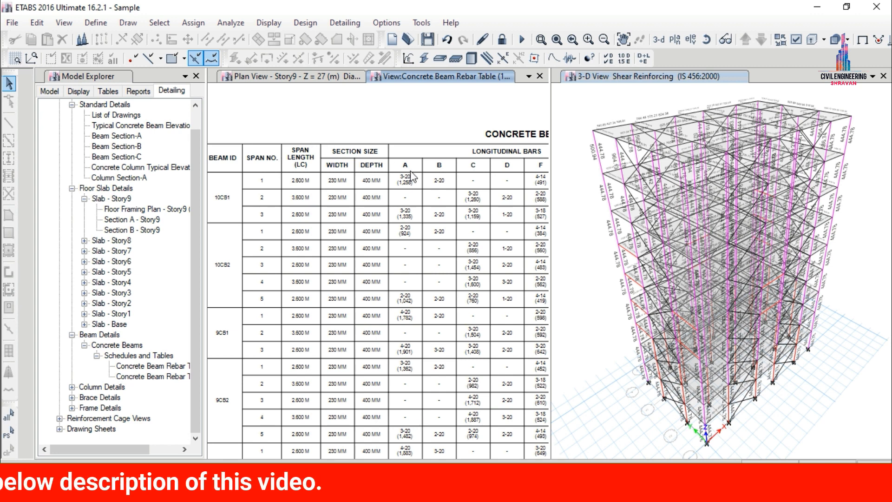
scroll(345, 121, down, 3)
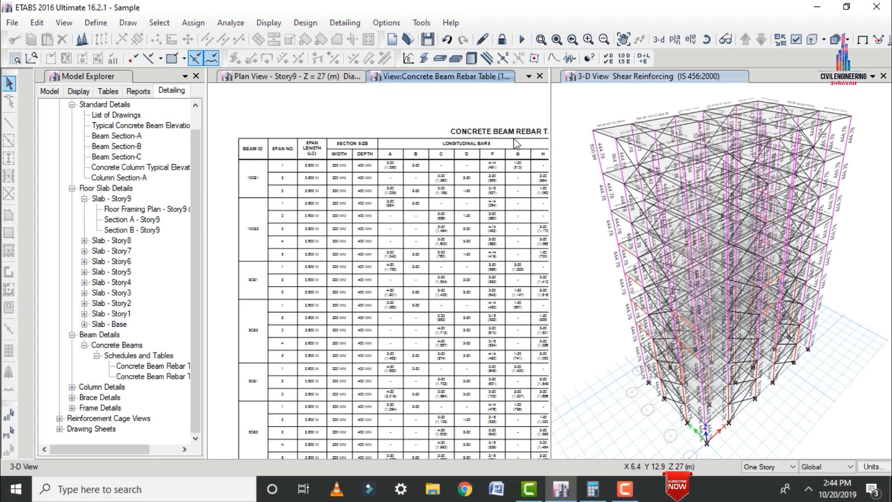
scroll(516, 138, down, 2)
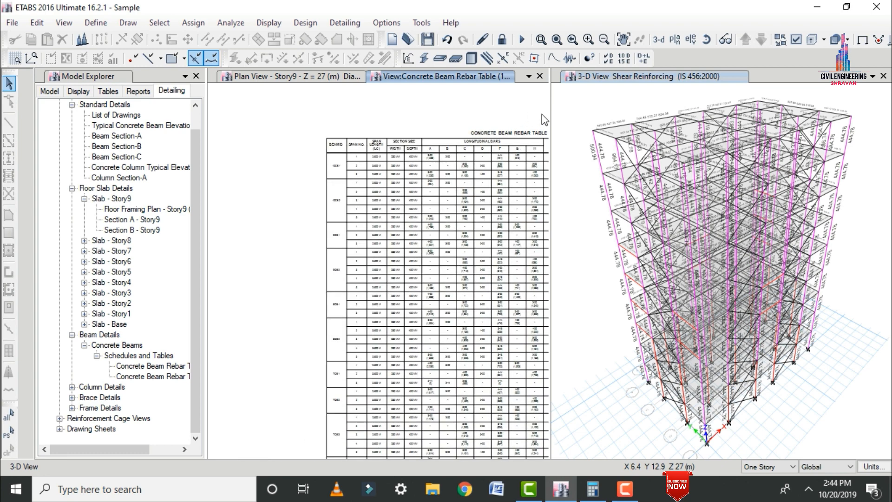
scroll(543, 120, up, 3)
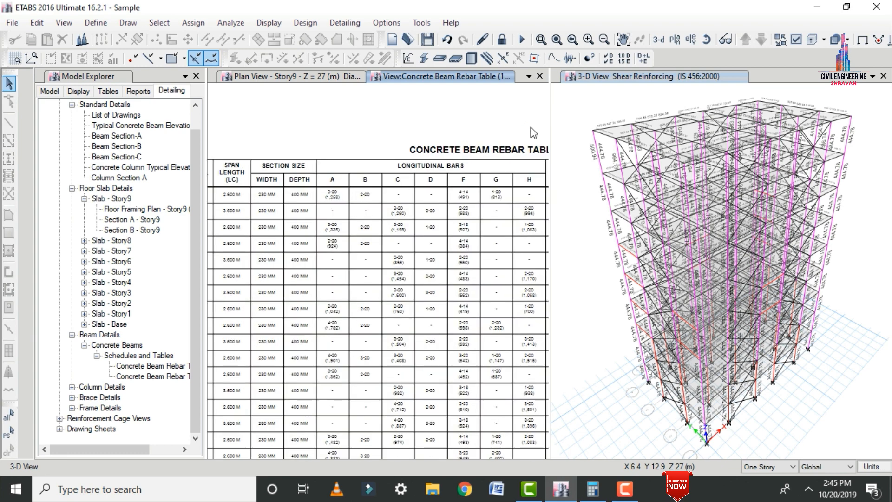
scroll(532, 132, up, 3)
scroll(533, 133, down, 1)
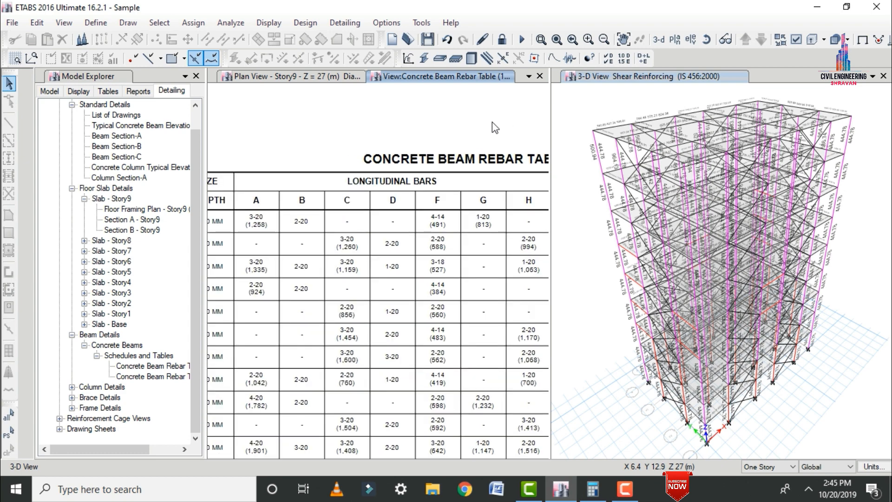
scroll(398, 124, down, 2)
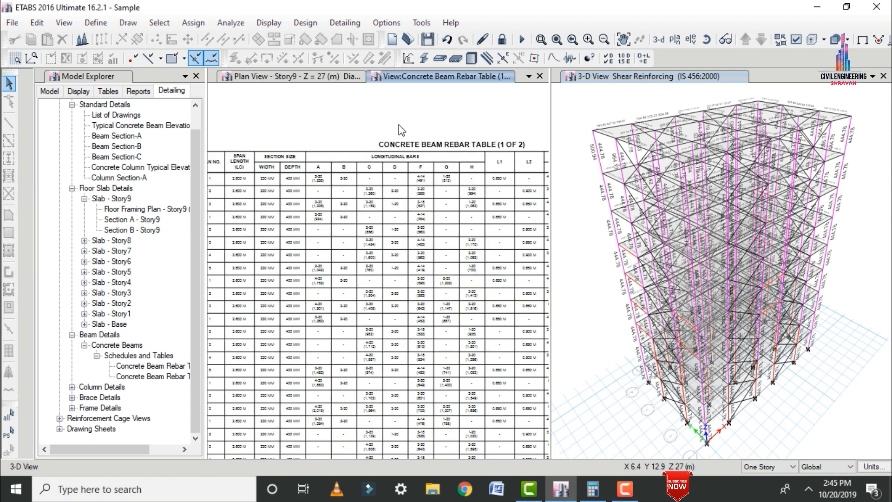
scroll(398, 125, down, 2)
scroll(398, 129, down, 1)
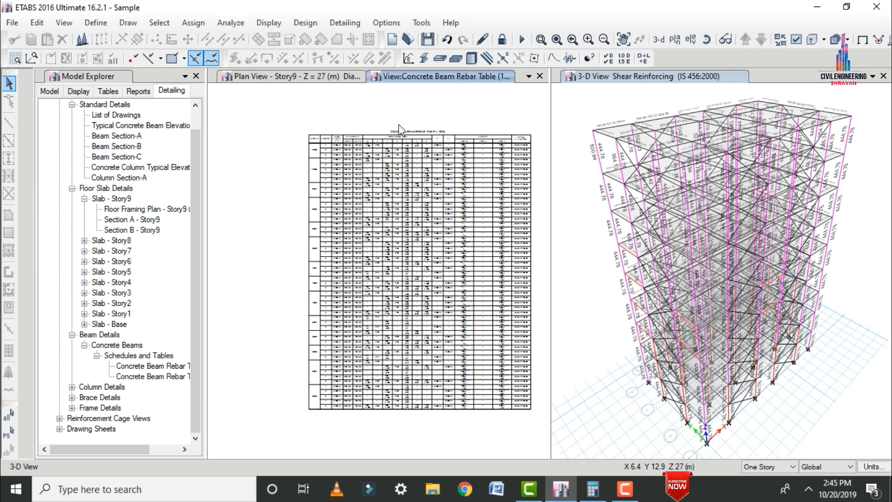
Examine the stirrup sizes and spacings by zone in the concrete beam rebar table.
scroll(509, 122, up, 2)
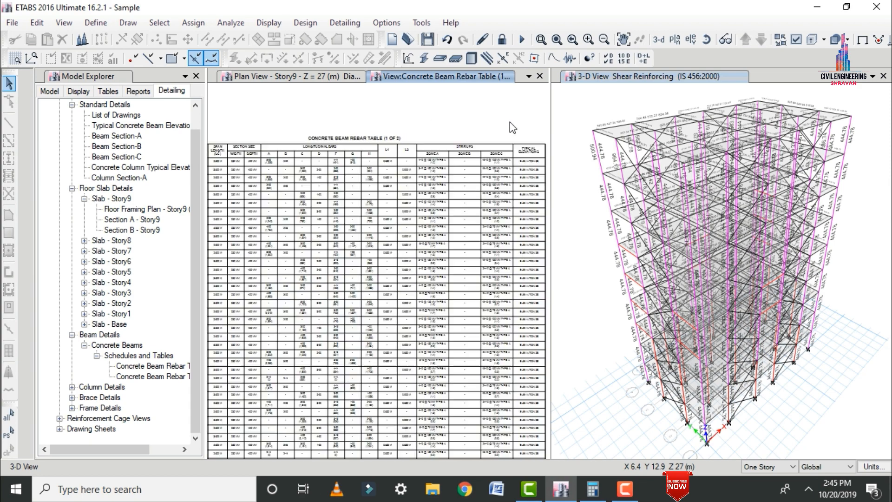
scroll(509, 127, up, 1)
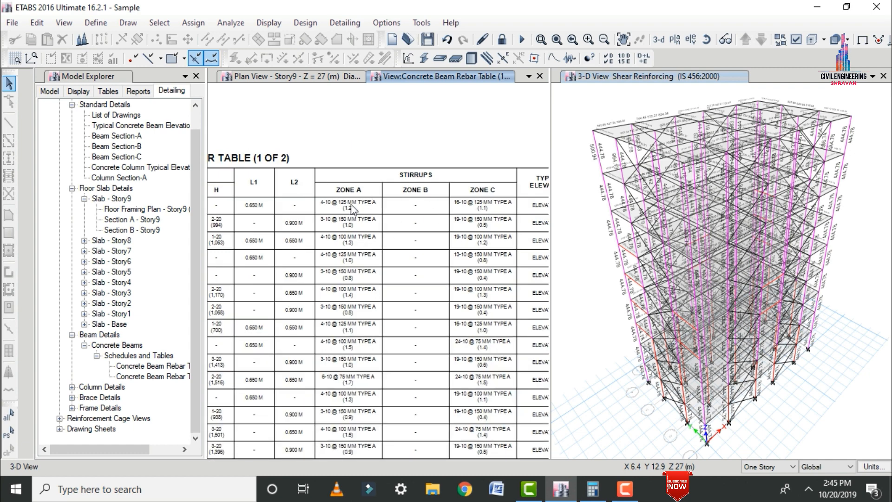
scroll(332, 206, up, 2)
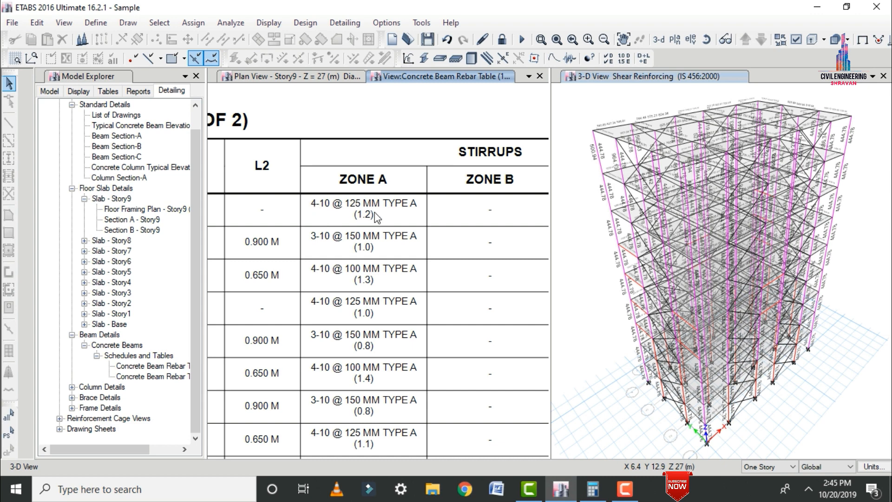
scroll(291, 233, down, 3)
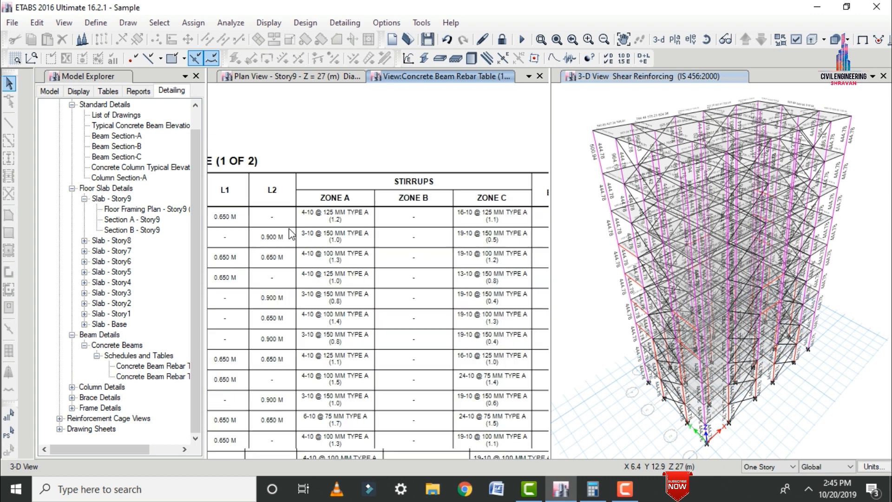
Examine the Zone C stirrup spacings and typical elevation references in the concrete beam rebar table.
scroll(493, 218, up, 3)
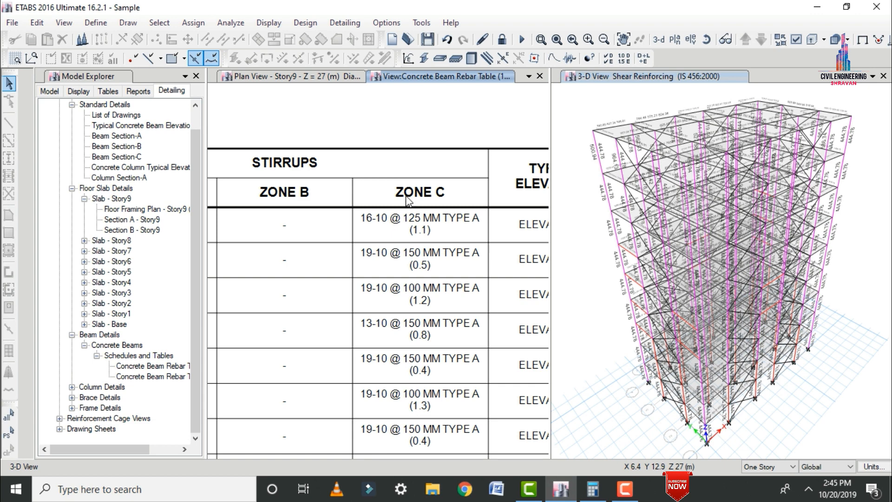
scroll(426, 106, down, 1)
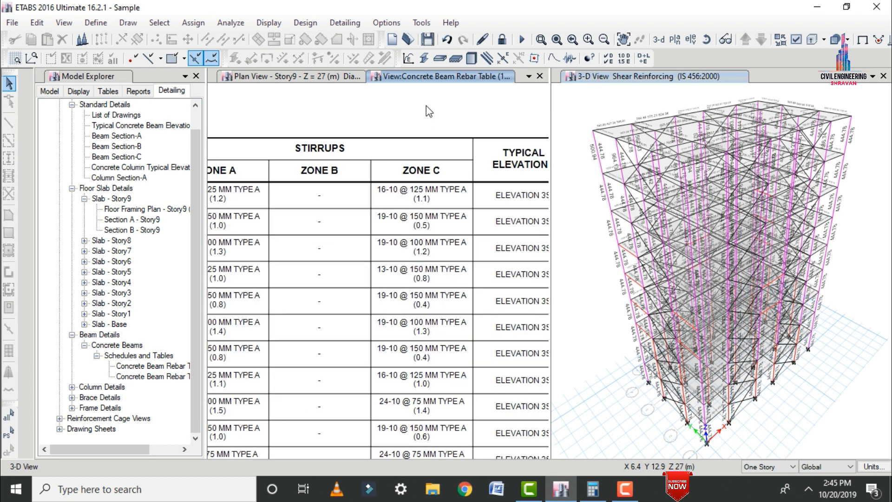
Open the Story3 Concrete Column Layout from the concrete column framing plans.
click(71, 387)
click(83, 398)
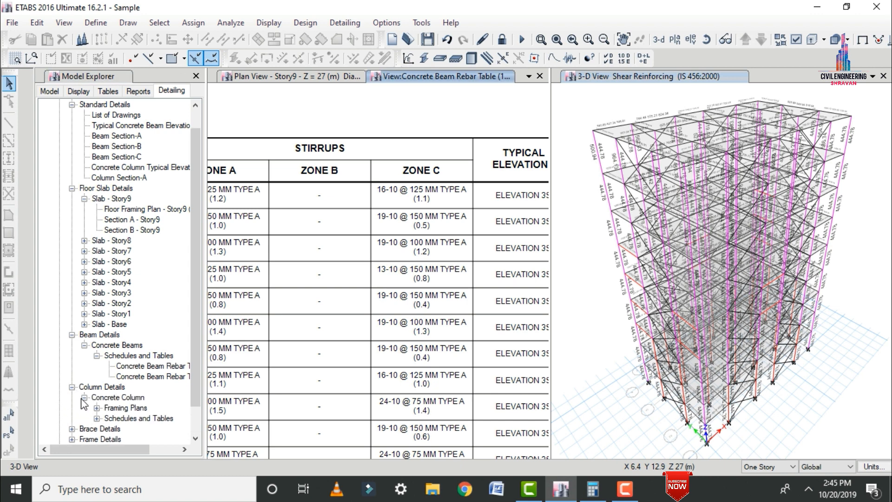
click(97, 408)
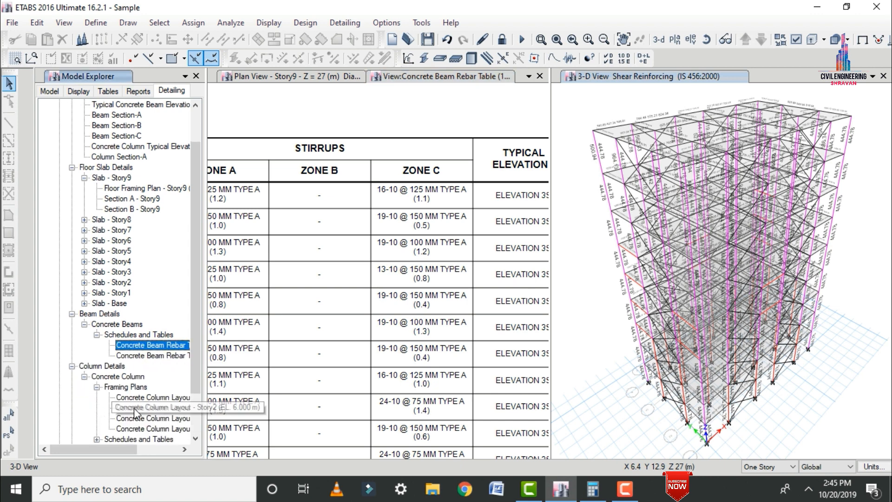
double_click(149, 398)
Open the Concrete Column Schedule and examine the column sizes, reinforcement and ties by story.
scroll(95, 394, down, 2)
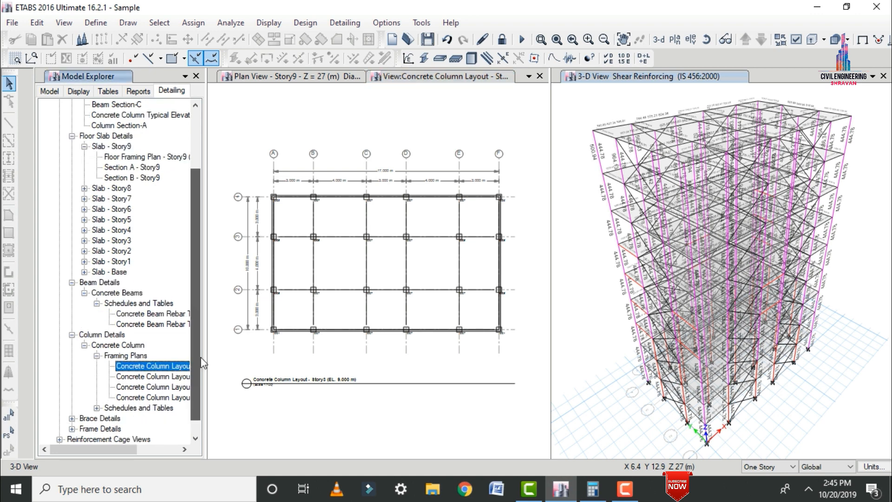
click(96, 387)
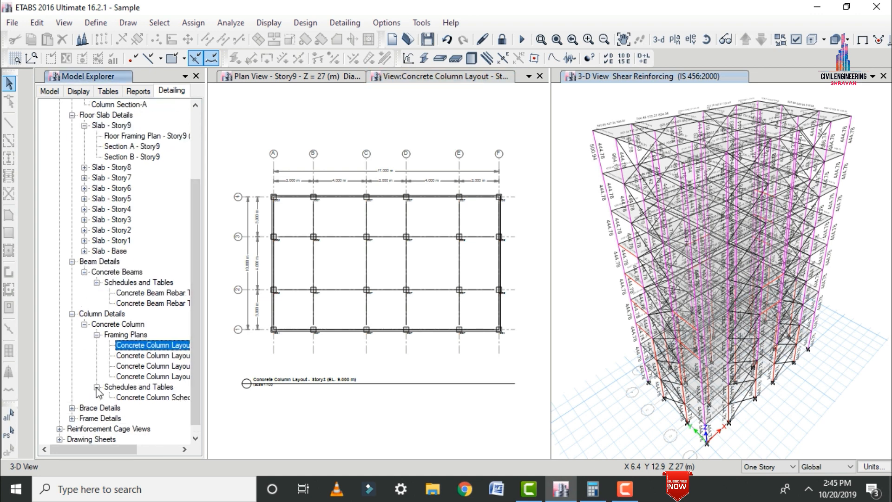
double_click(139, 397)
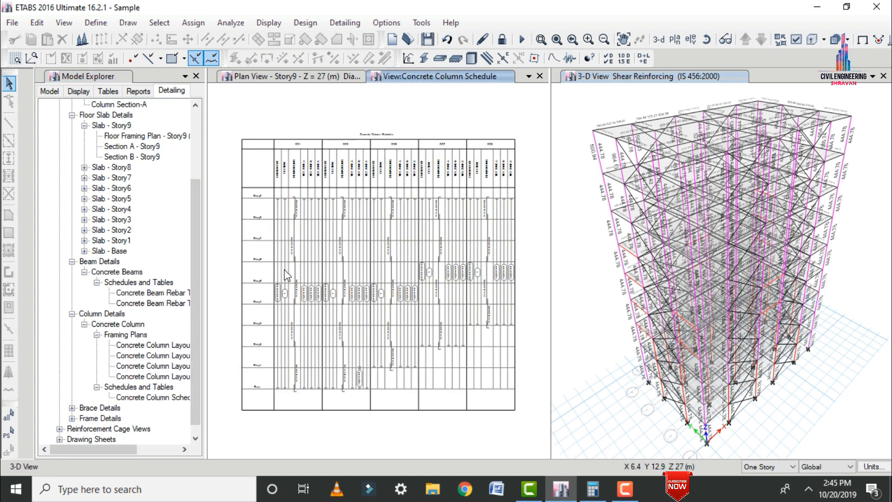
scroll(286, 252, up, 4)
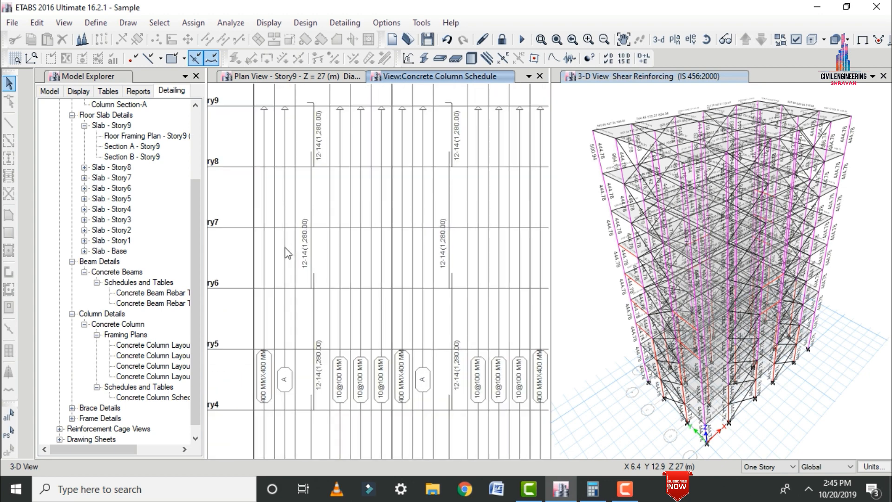
scroll(285, 247, down, 6)
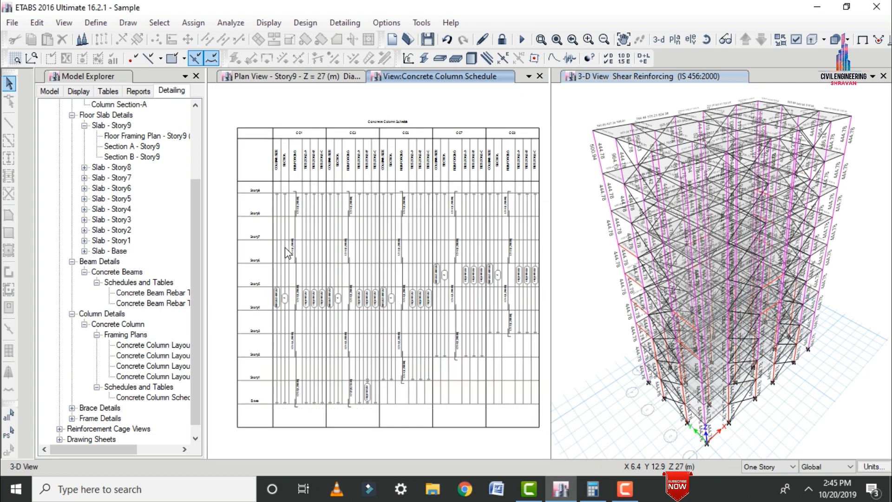
Open the Steel Brace Material List from the steel brace schedules and tables.
click(72, 407)
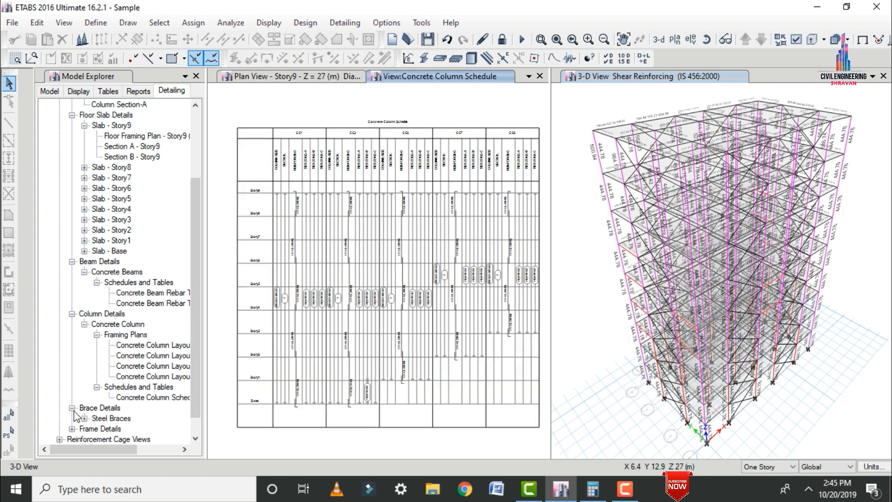
click(84, 418)
click(97, 429)
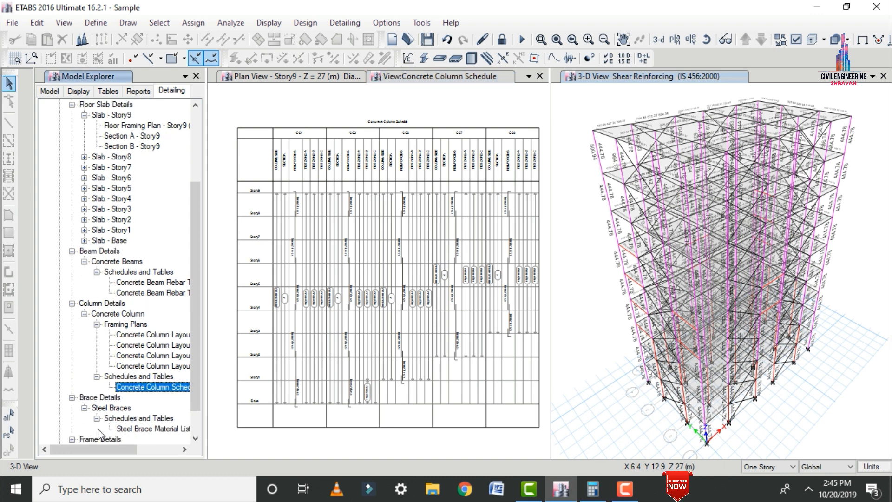
double_click(131, 429)
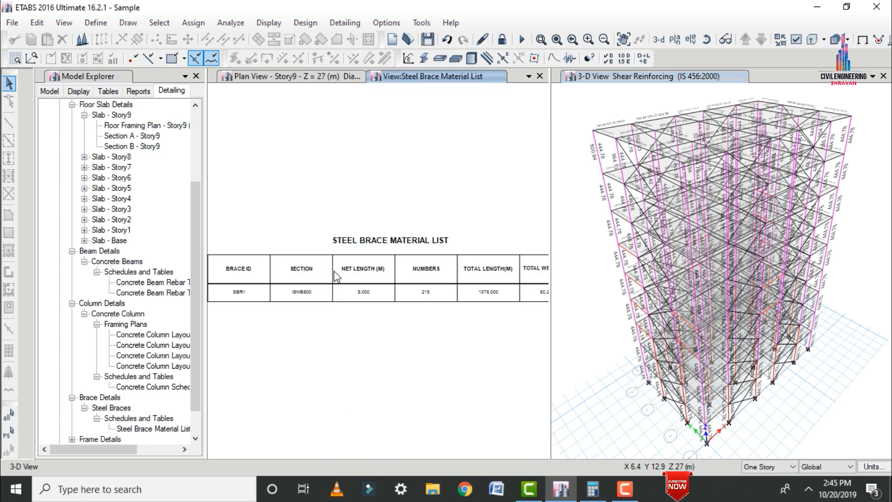
Examine the brace section, net length, number, total length and total weight in the Steel Brace Material List.
scroll(335, 277, up, 2)
scroll(336, 277, down, 2)
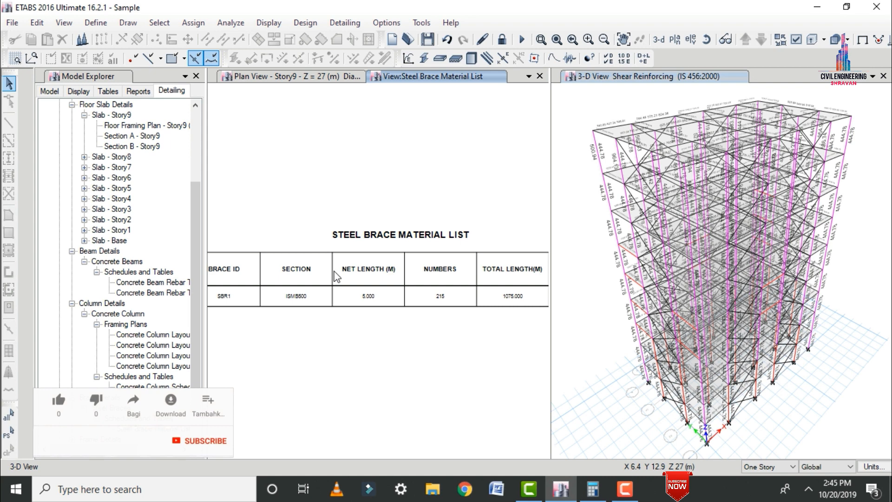
scroll(335, 277, down, 2)
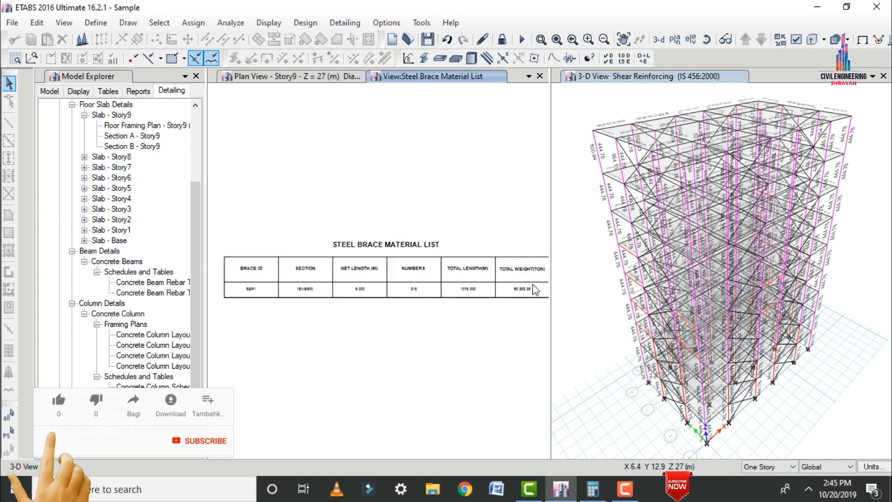
scroll(532, 285, up, 3)
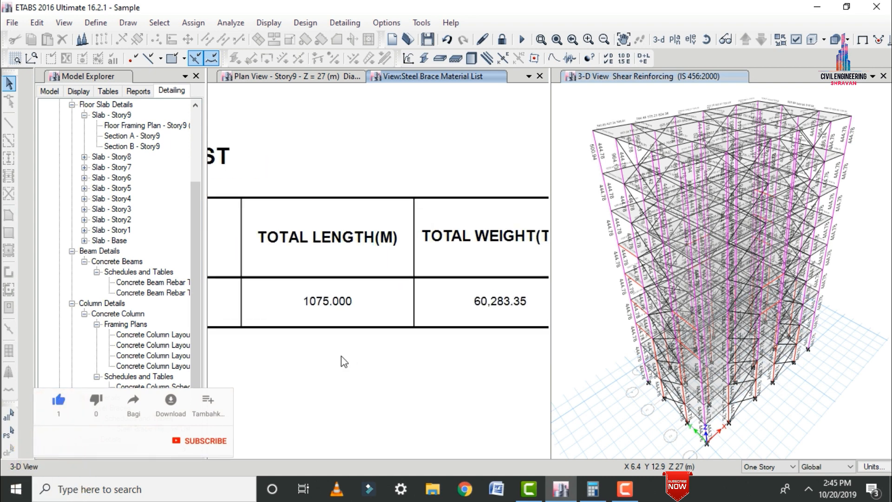
scroll(340, 355, down, 1)
scroll(482, 322, up, 3)
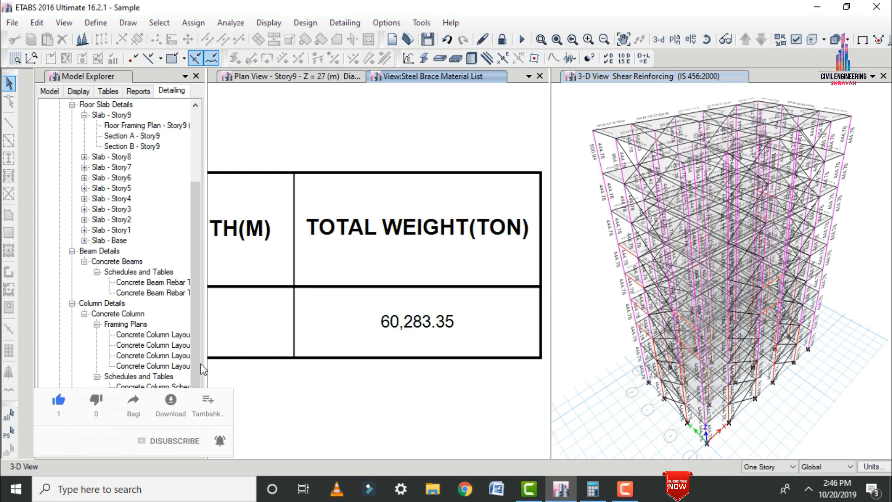
View the 3D rendered reinforcement cage of beam 7CB1, inspect its stirrups and longitudinal bars, and close it.
drag(194, 369, 194, 409)
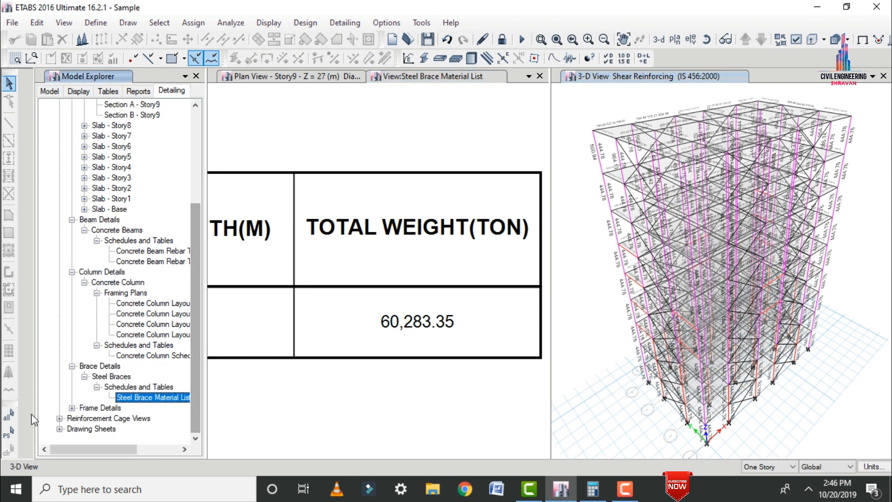
click(58, 419)
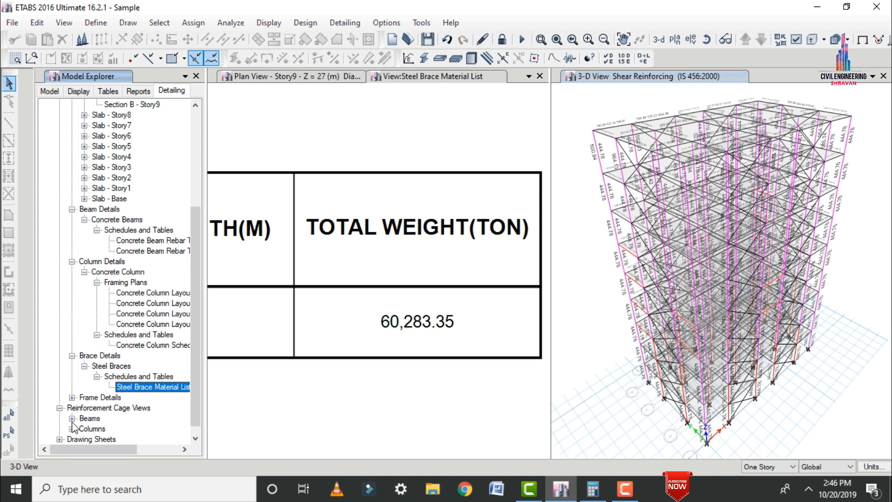
click(72, 418)
click(100, 229)
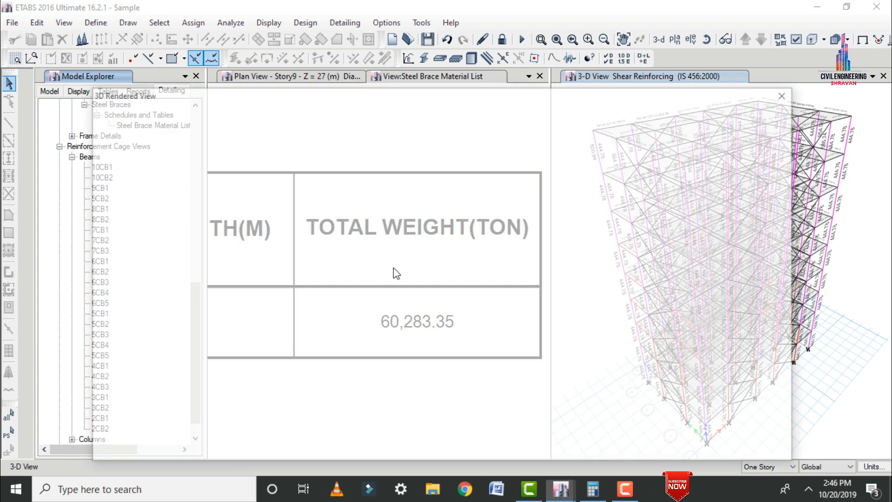
drag(373, 315, 693, 87)
scroll(450, 277, up, 5)
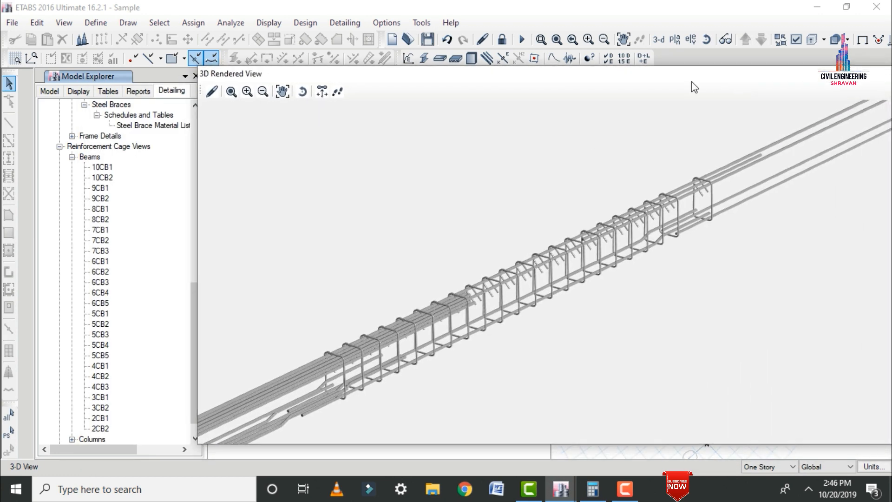
drag(786, 69, 616, 73)
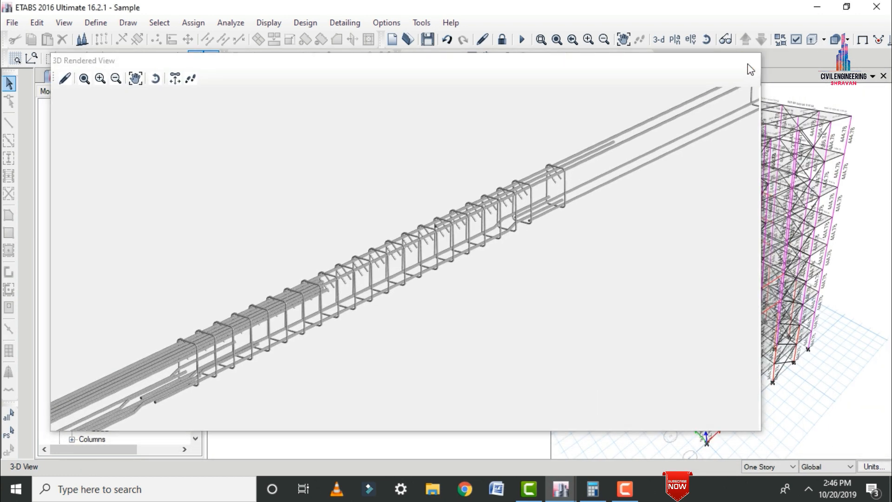
click(749, 65)
View the 3D rendered reinforcement cage of column CC3, inspect it along its height, and close it.
drag(195, 346, 196, 365)
click(70, 417)
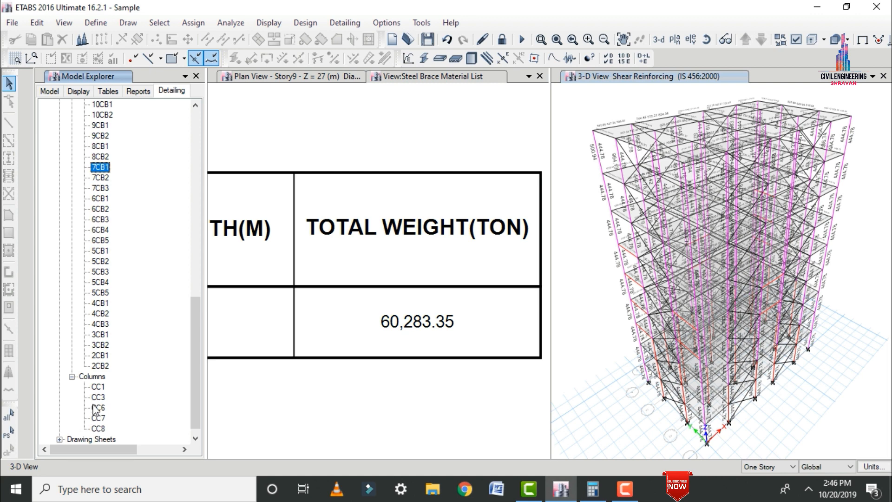
double_click(98, 397)
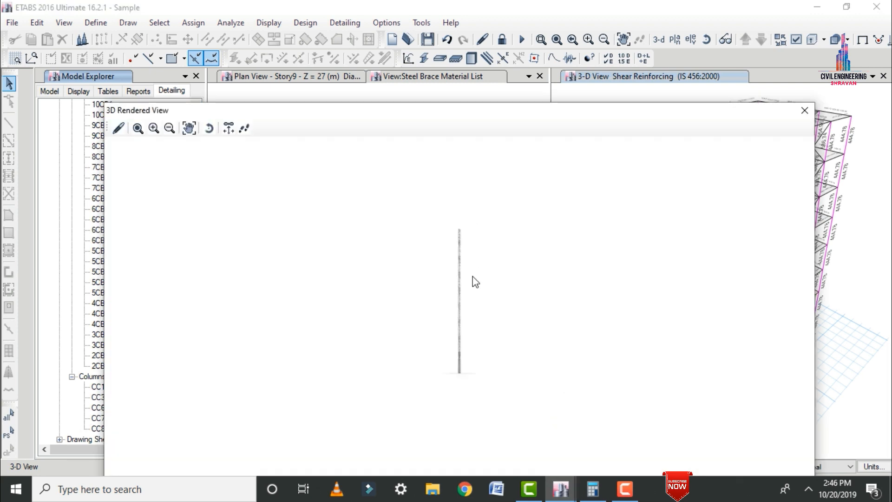
scroll(482, 202, up, 3)
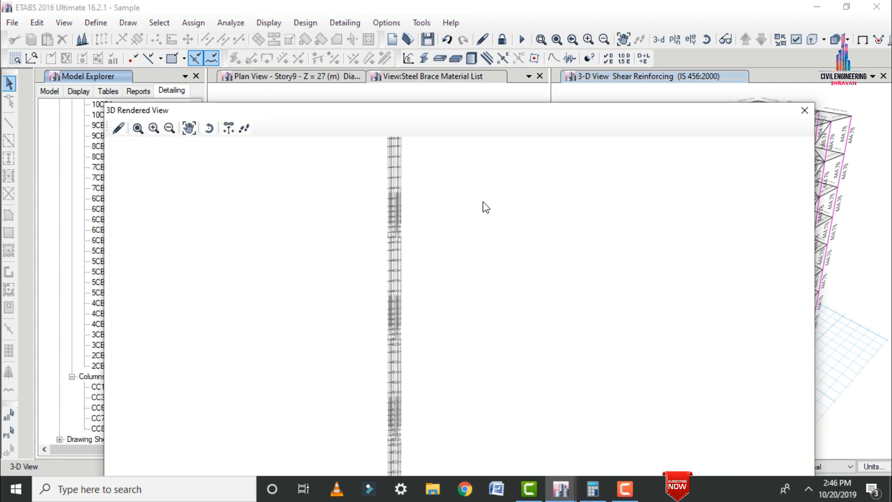
scroll(409, 221, down, 3)
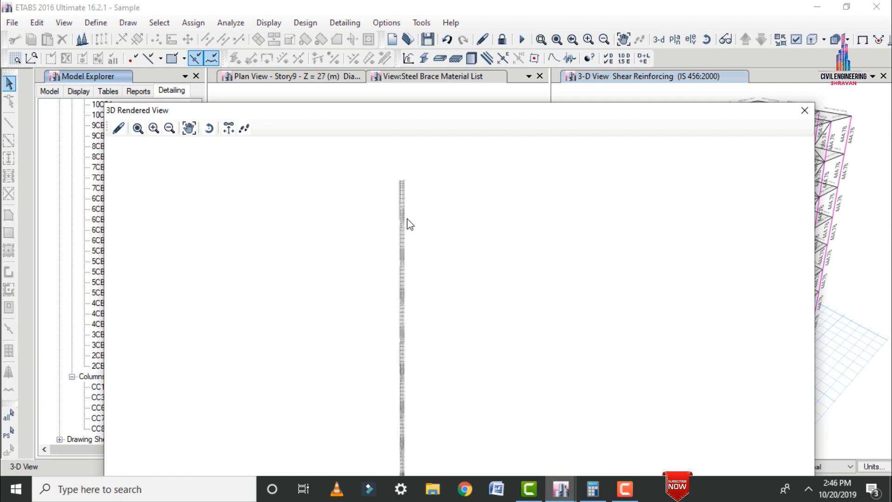
drag(400, 287, 602, 274)
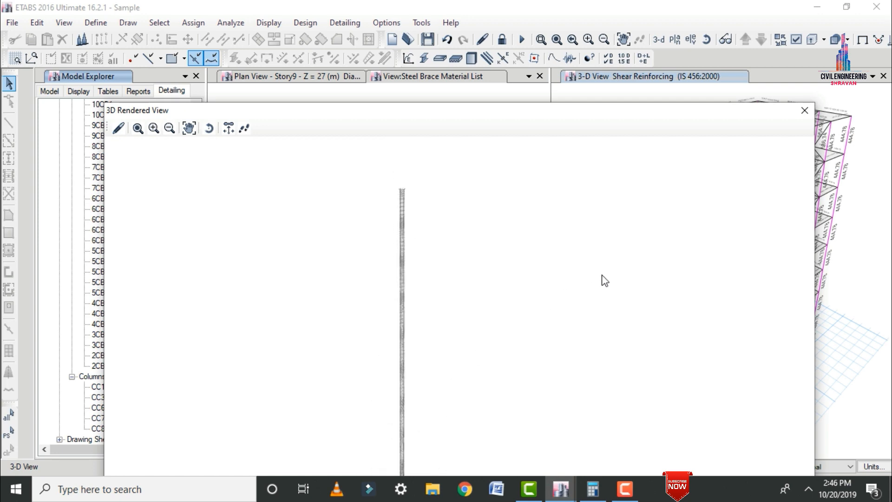
click(805, 110)
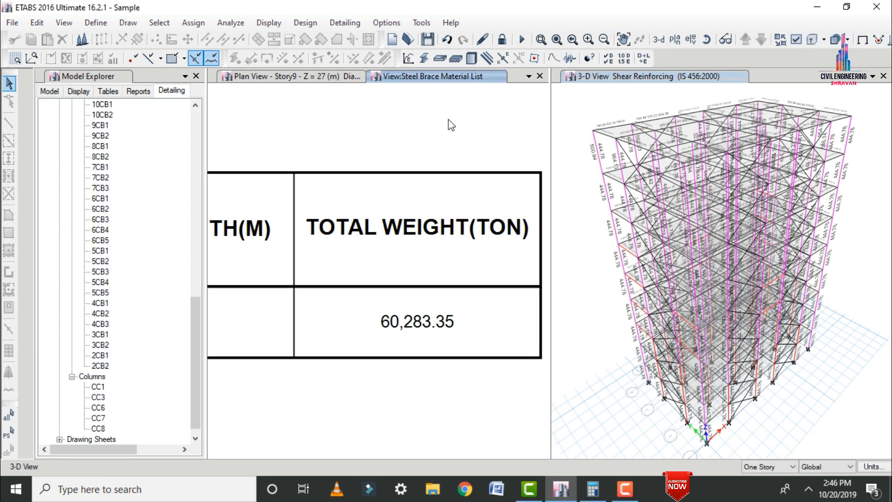
scroll(441, 118, down, 3)
scroll(440, 118, up, 5)
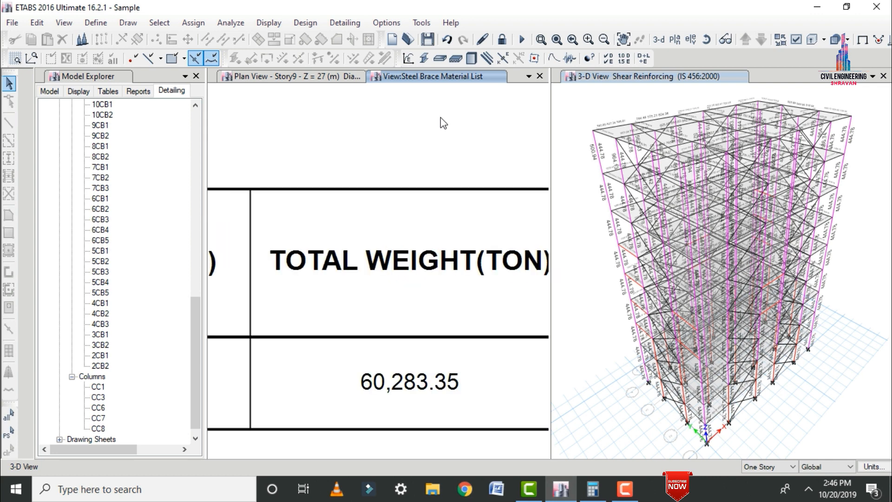
scroll(440, 119, down, 1)
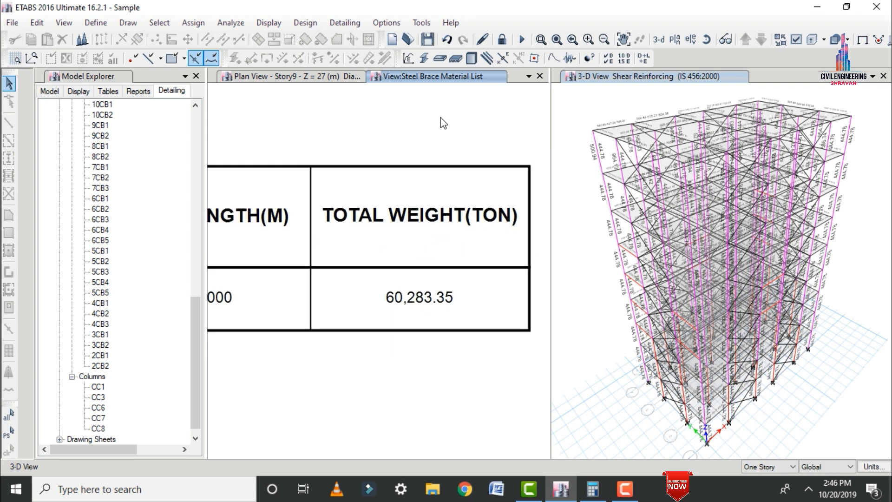